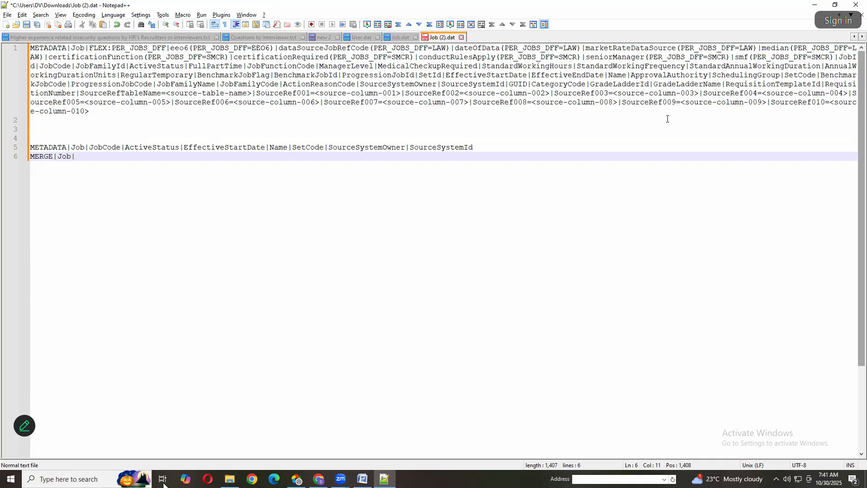
Highlight the short METADATA header line in Job (2).dat, including its SourceSystemOwner attribute
{"action": "key", "text": "Up"}
{"action": "key", "text": "End"}
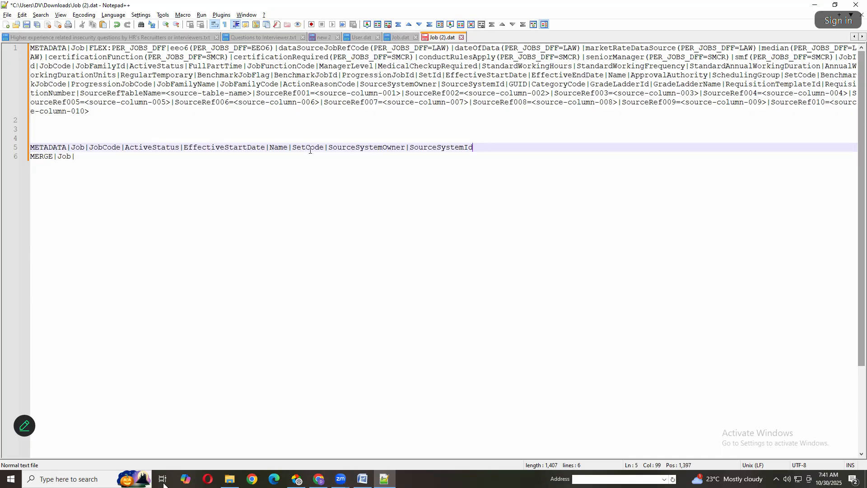
{"action": "left_click_drag", "start_coordinate": [474, 148], "coordinate": [0, 150]}
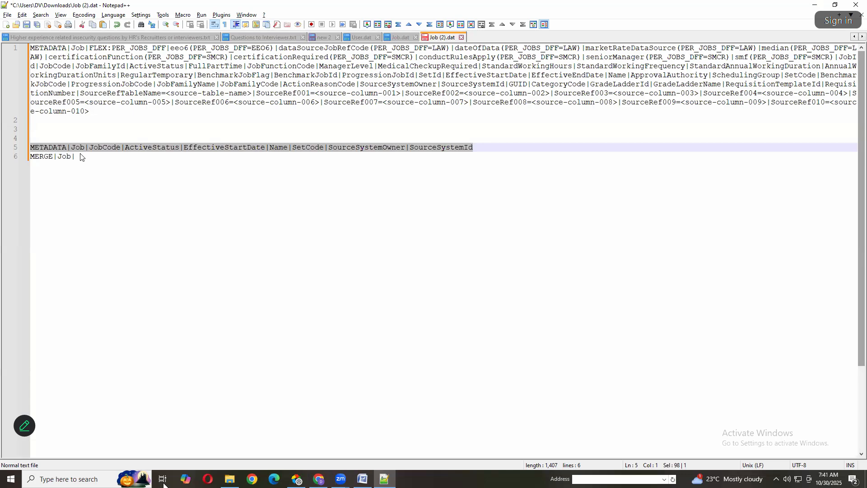
{"action": "left_click", "coordinate": [88, 225]}
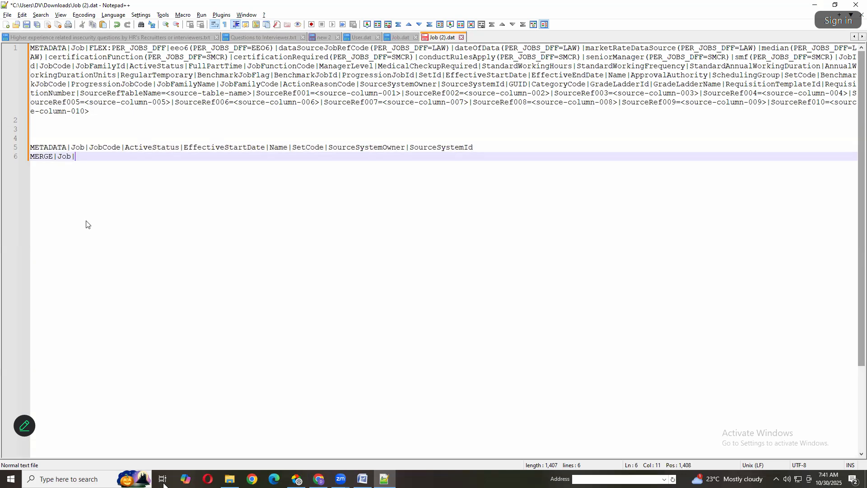
{"action": "left_click", "coordinate": [163, 480]}
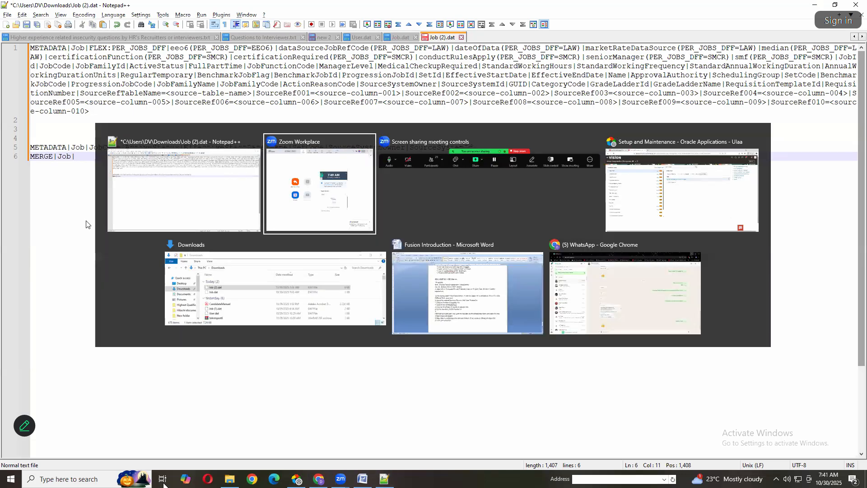
{"action": "key", "text": "alt+Tab"}
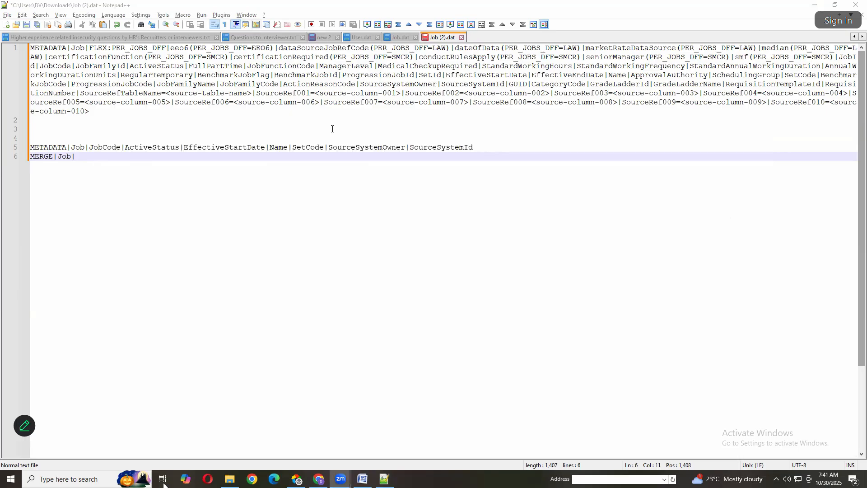
{"action": "double_click", "coordinate": [360, 149]}
{"action": "key", "text": "ctrl+c"}
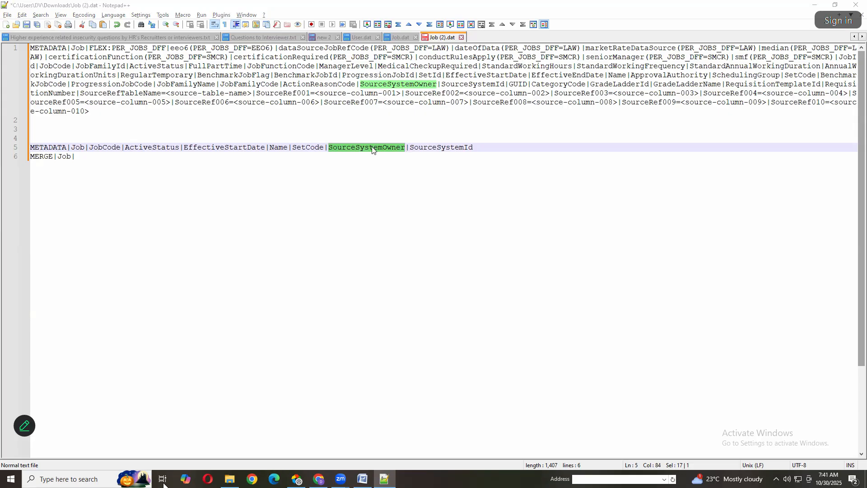
Switch to Oracle Setup and Maintenance in Chrome, search for "Manage Common Lookup" and open the Manage Common Lookups task
{"action": "left_click", "coordinate": [723, 183]}
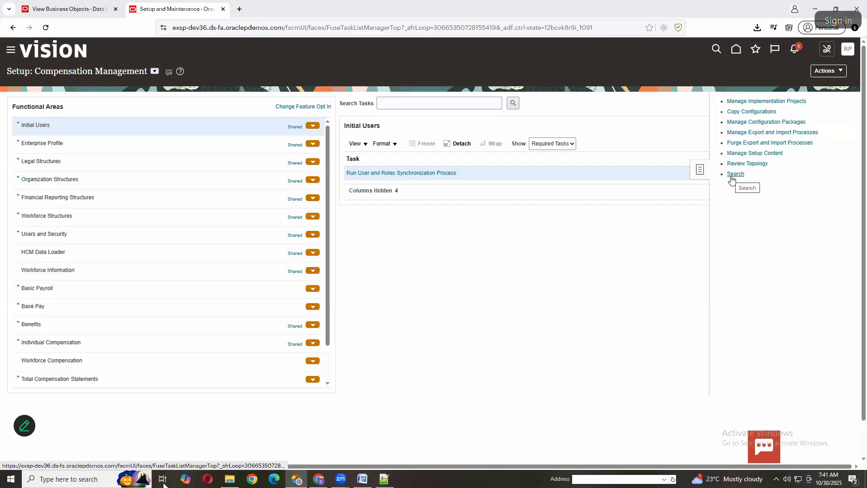
{"action": "left_click", "coordinate": [734, 175]}
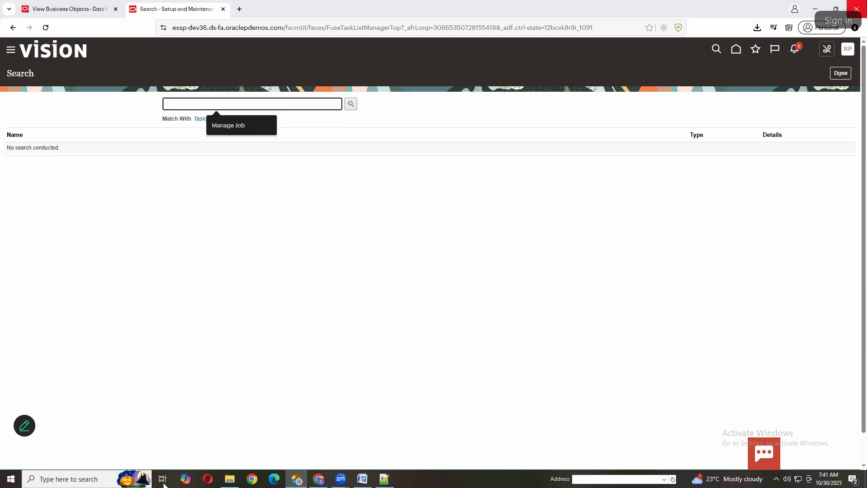
{"action": "type", "text": "Manage Common"}
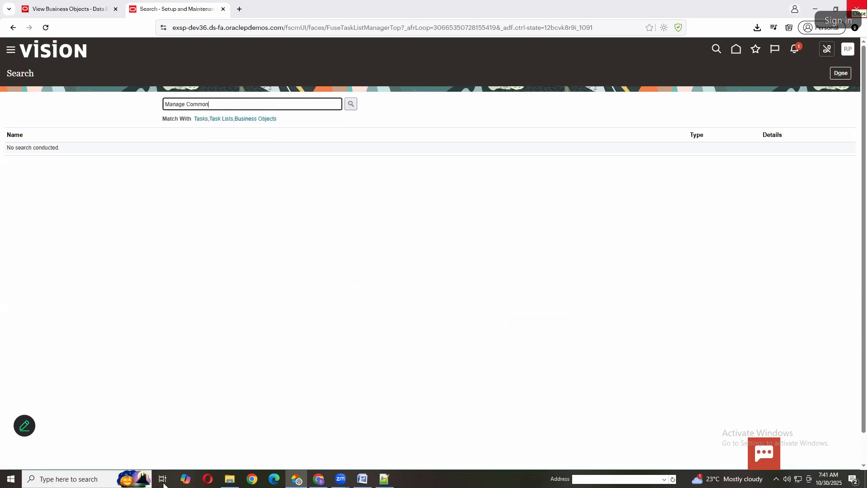
{"action": "type", "text": " Lookup"}
{"action": "key", "text": "Return"}
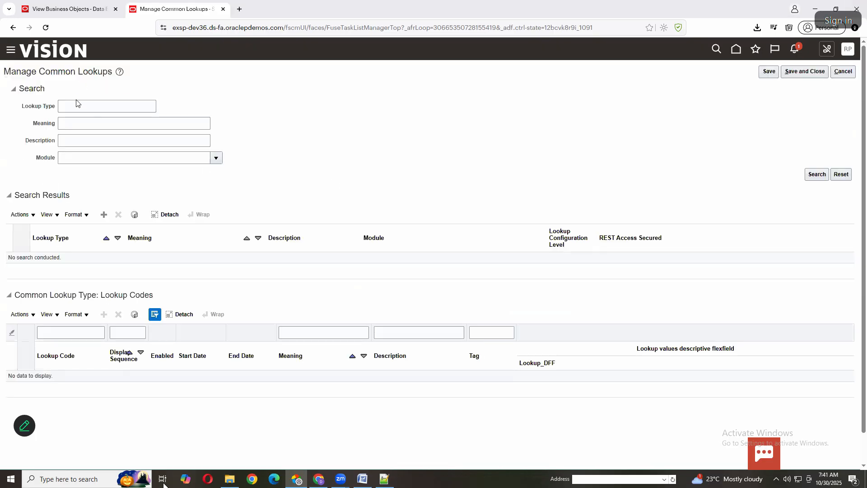
Search the common lookups by the meaning "Source System Owner" to list the HRC_SOURCE_SYSTEM_OWNER codes
{"action": "left_click", "coordinate": [98, 125]}
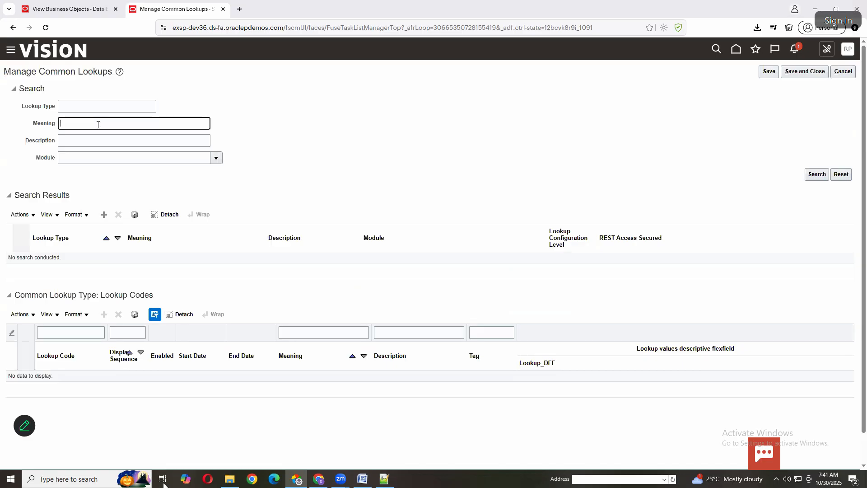
{"action": "key", "text": "ctrl+v"}
{"action": "left_click", "coordinate": [80, 124]}
{"action": "left_click", "coordinate": [817, 175]}
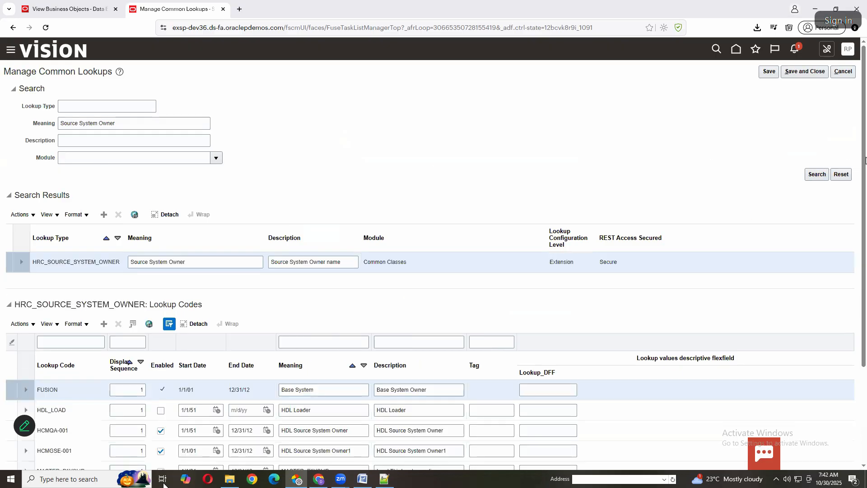
{"action": "scroll", "coordinate": [864, 265], "scroll_direction": "down", "scroll_amount": 3}
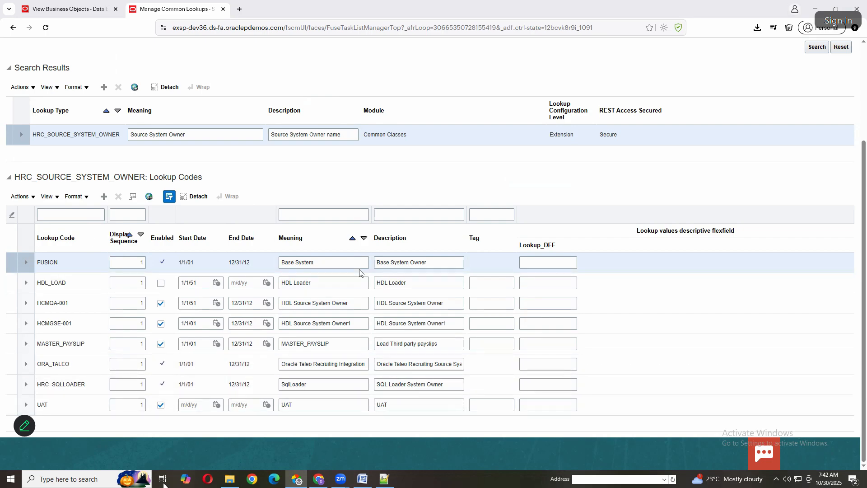
Add a new lookup code HDL with display sequence 1 to HRC_SOURCE_SYSTEM_OWNER, leaving its dates blank
{"action": "left_click", "coordinate": [104, 196]}
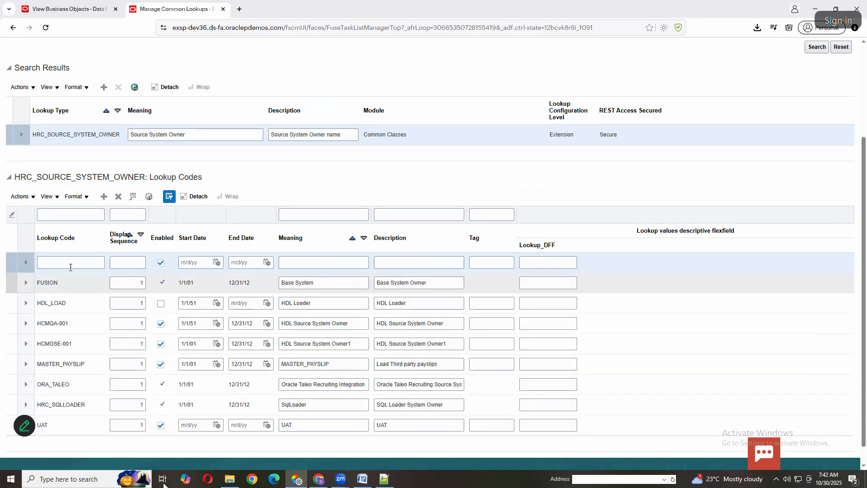
{"action": "left_click", "coordinate": [72, 265]}
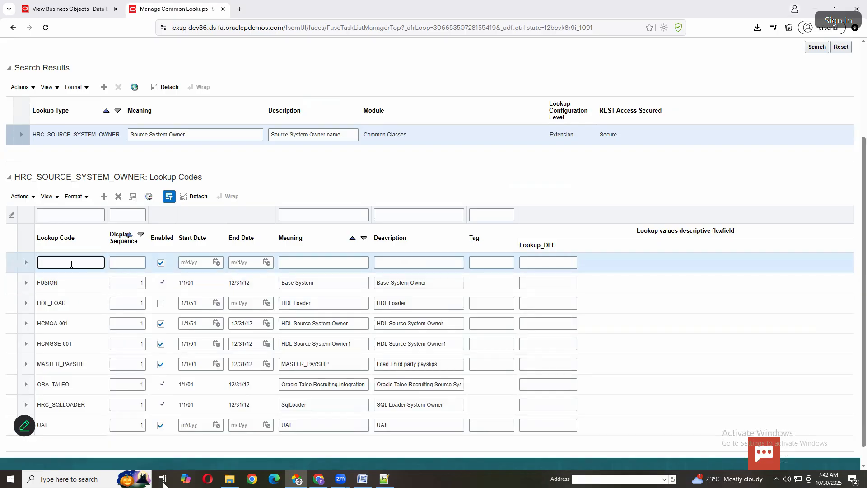
{"action": "type", "text": "HDL"}
{"action": "key", "text": "Tab"}
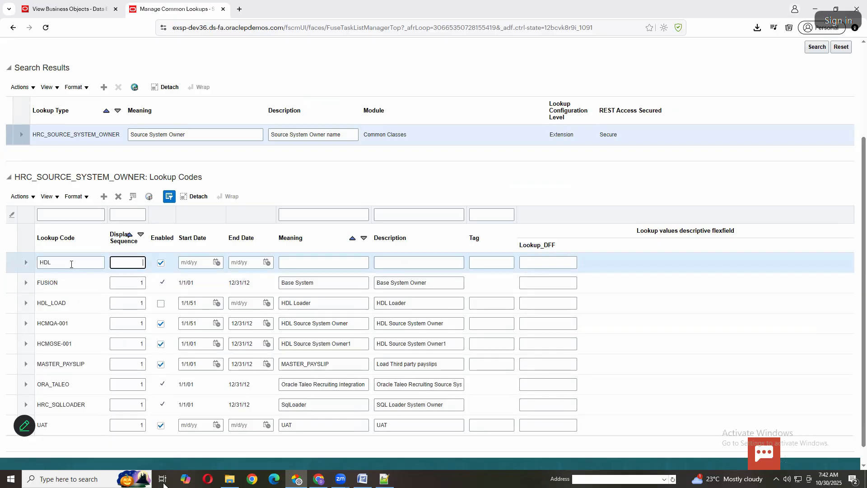
{"action": "type", "text": "1"}
{"action": "key", "text": "Tab"}
{"action": "key", "text": "Tab"}
{"action": "key", "text": "Tab"}
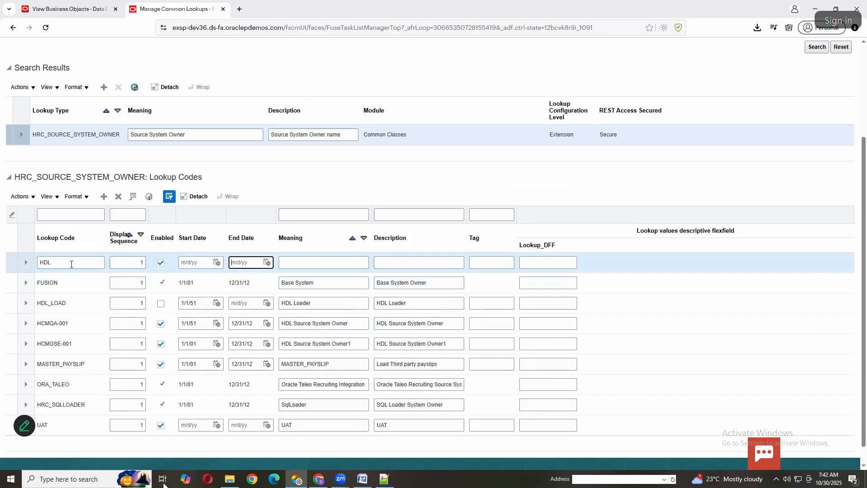
Set the new lookup code's meaning and description to HDL, and save the lookup
{"action": "key", "text": "Tab"}
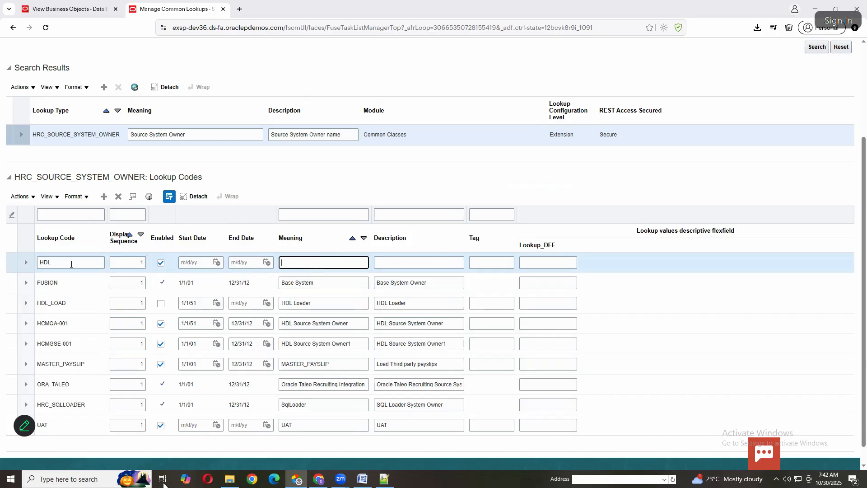
{"action": "type", "text": "HDL"}
{"action": "key", "text": "Tab"}
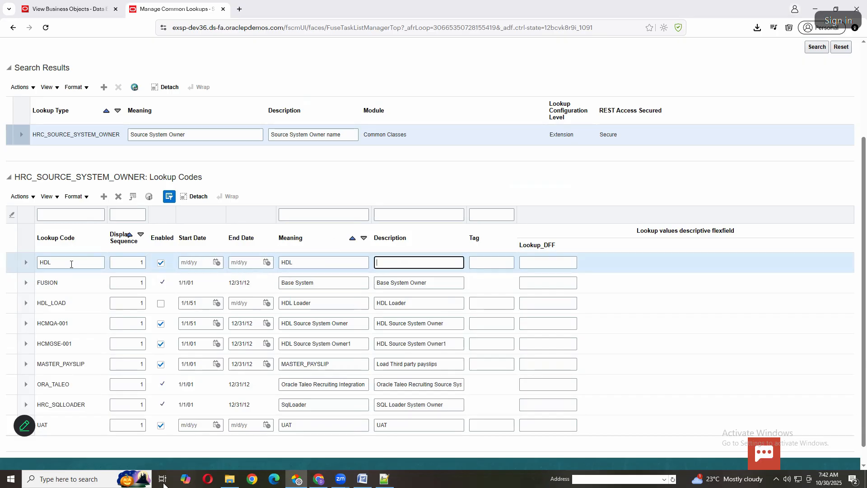
{"action": "type", "text": "HDL"}
{"action": "key", "text": "Tab"}
{"action": "key", "text": "Tab"}
{"action": "scroll", "coordinate": [610, 87], "scroll_direction": "up", "scroll_amount": 1}
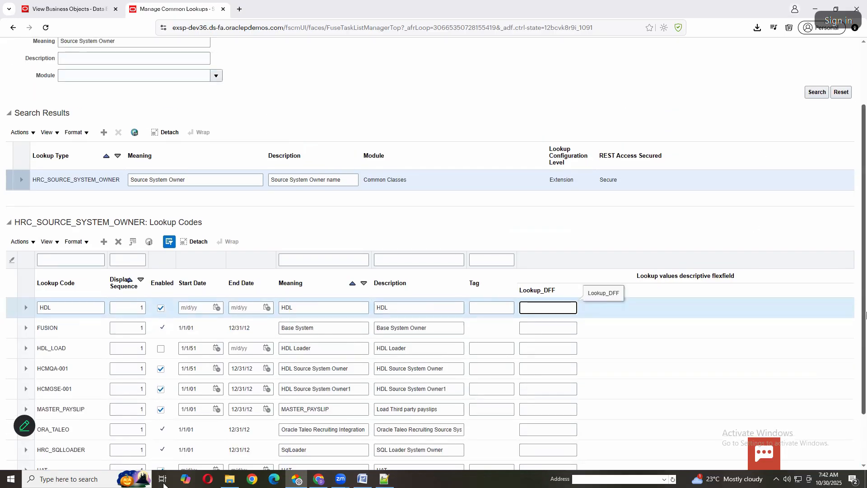
{"action": "scroll", "coordinate": [866, 85], "scroll_direction": "up", "scroll_amount": 2}
{"action": "scroll", "coordinate": [755, 49], "scroll_direction": "down", "scroll_amount": 3}
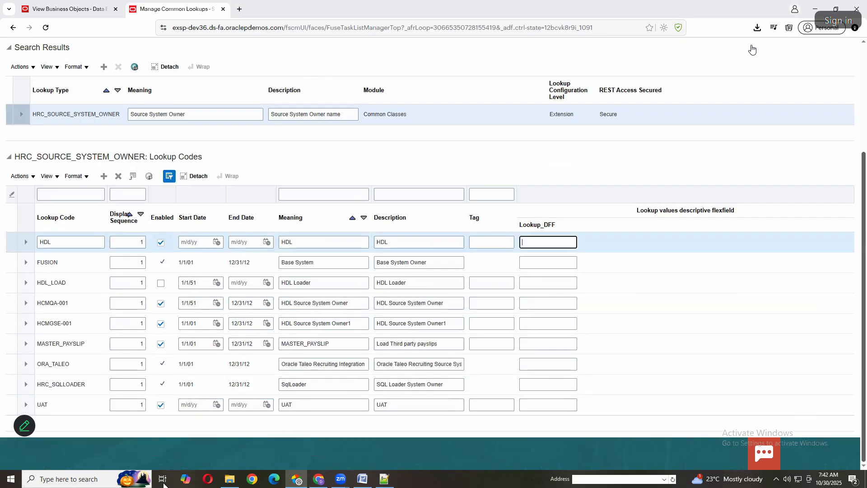
{"action": "scroll", "coordinate": [755, 49], "scroll_direction": "up", "scroll_amount": 3}
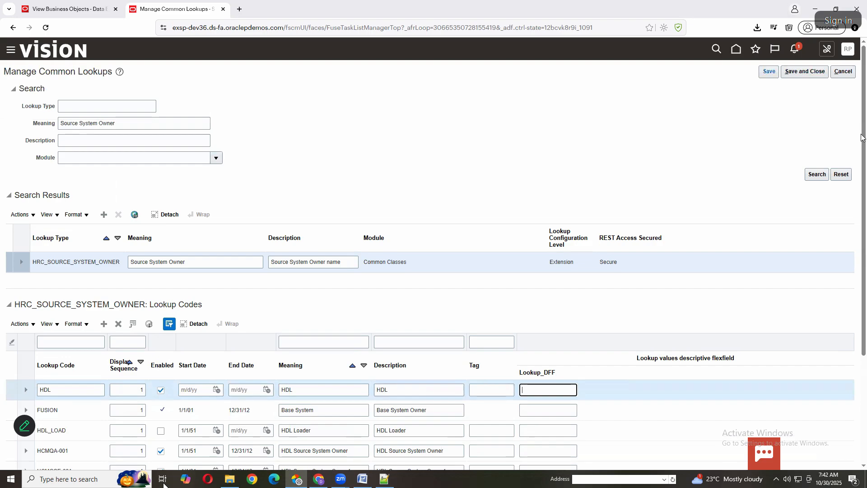
{"action": "left_click", "coordinate": [769, 72]}
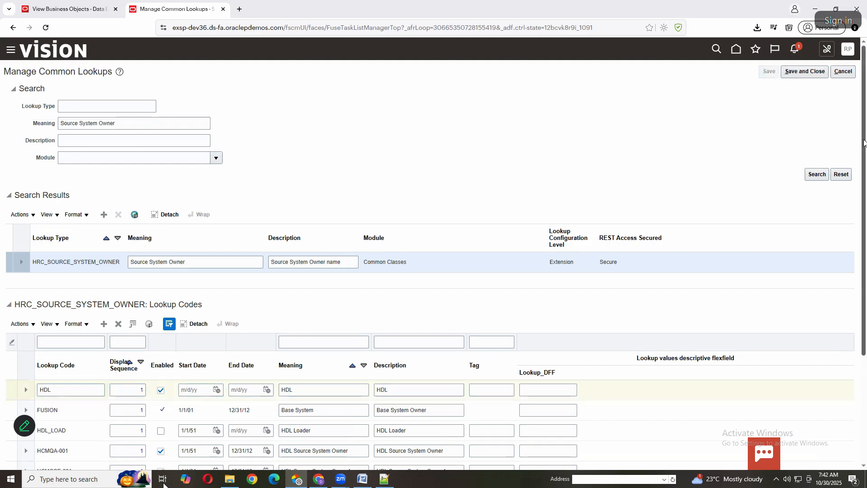
{"action": "scroll", "coordinate": [856, 125], "scroll_direction": "down", "scroll_amount": 3}
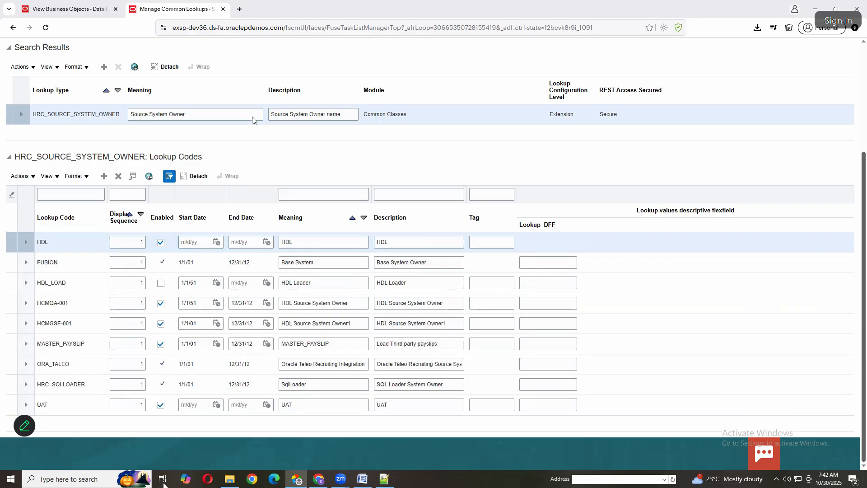
{"action": "scroll", "coordinate": [208, 120], "scroll_direction": "up", "scroll_amount": 3}
Switch back to Job (2).dat in Notepad++ and enter the job code TestJob12 on the MERGE line
{"action": "key", "text": "alt+Tab"}
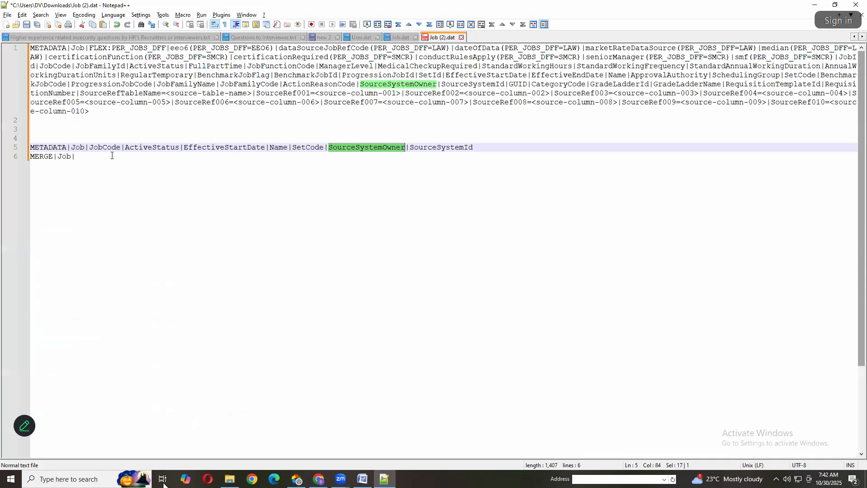
{"action": "left_click", "coordinate": [112, 156]}
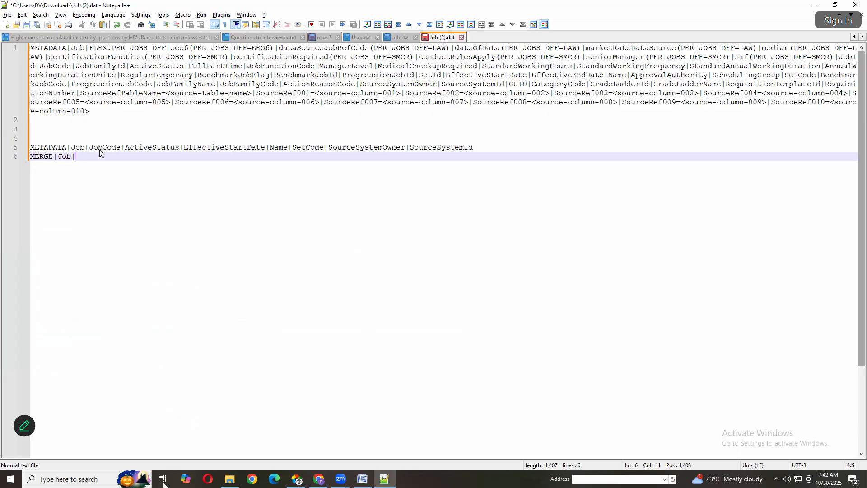
{"action": "double_click", "coordinate": [100, 151]}
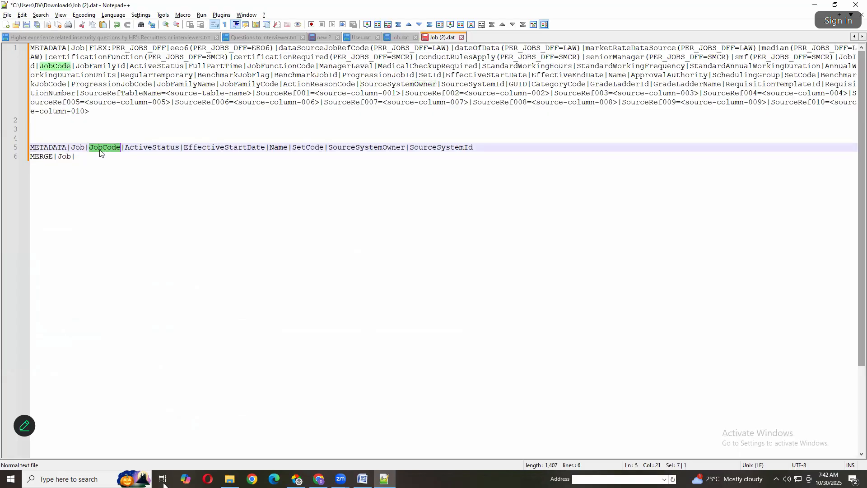
{"action": "left_click", "coordinate": [415, 163]}
{"action": "type", "text": "Te"}
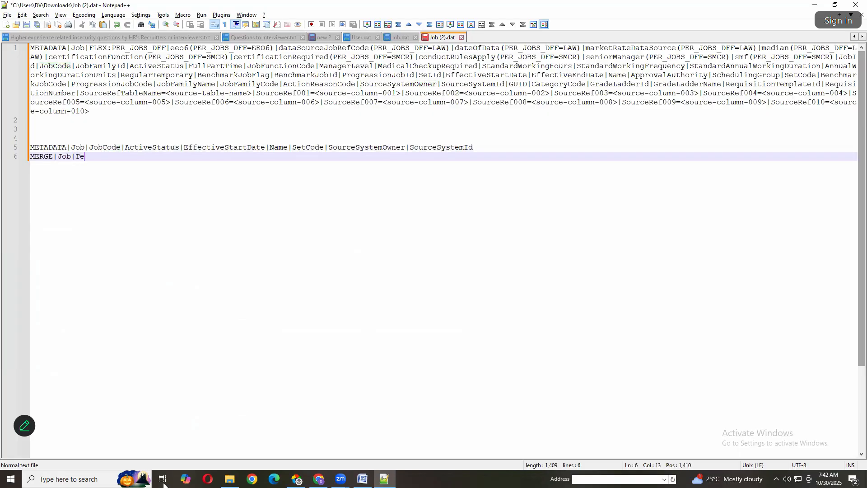
{"action": "type", "text": "stJob12||Active"}
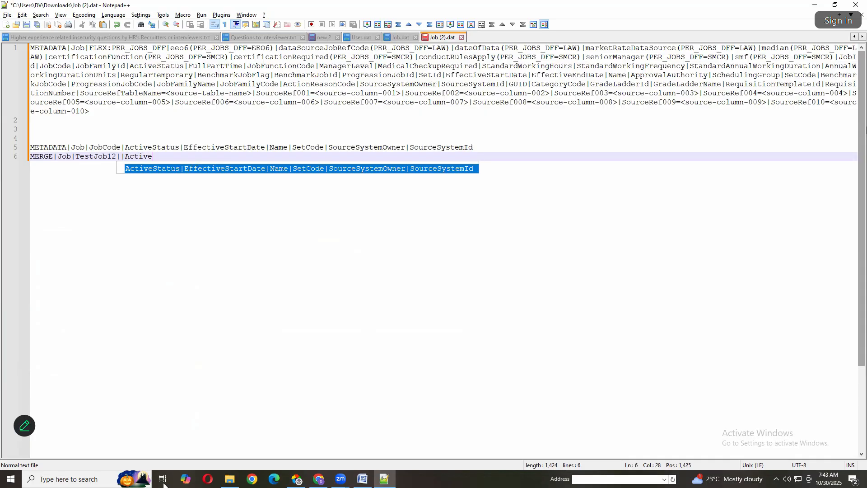
{"action": "type", "text": "|"}
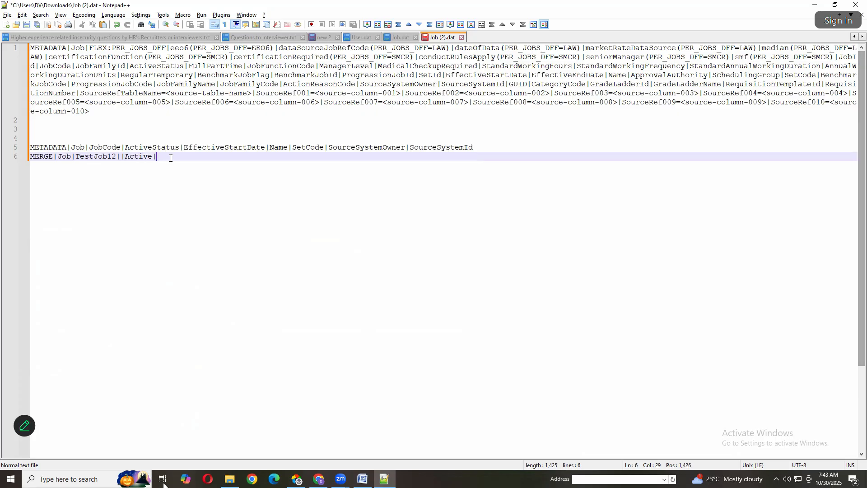
{"action": "type", "text": "2025"}
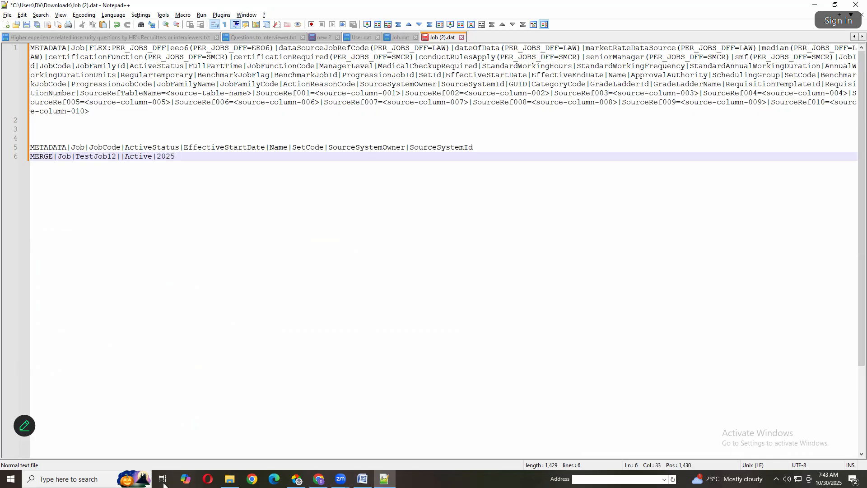
{"action": "type", "text": "/10/31"}
Highlight the EffectiveStartDate attribute and its corresponding date on the MERGE line
{"action": "double_click", "coordinate": [209, 148]}
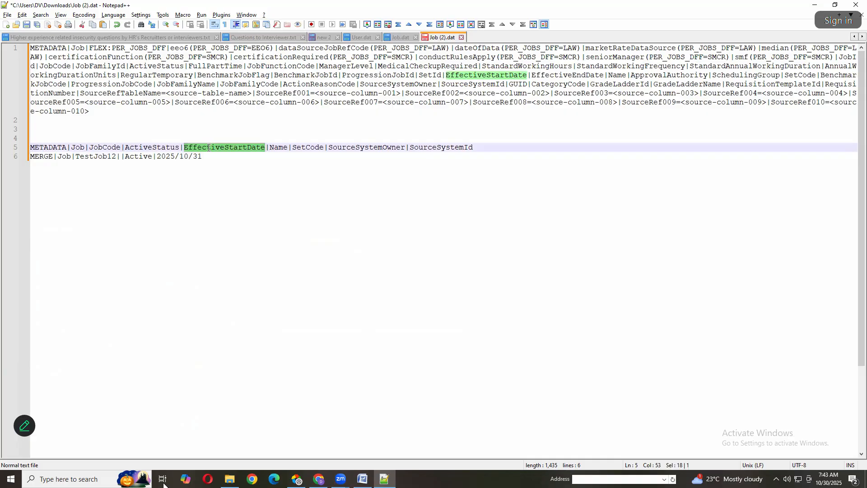
{"action": "left_click", "coordinate": [202, 156]}
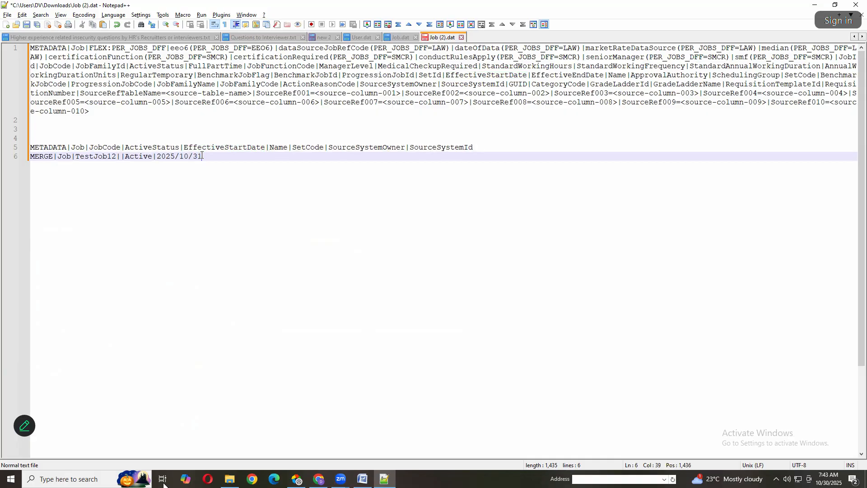
{"action": "left_click_drag", "start_coordinate": [202, 156], "coordinate": [156, 156]}
Write the date format yyyy/mm/dd on empty line 3 above the METADATA line and highlight it
{"action": "left_click", "coordinate": [205, 129]}
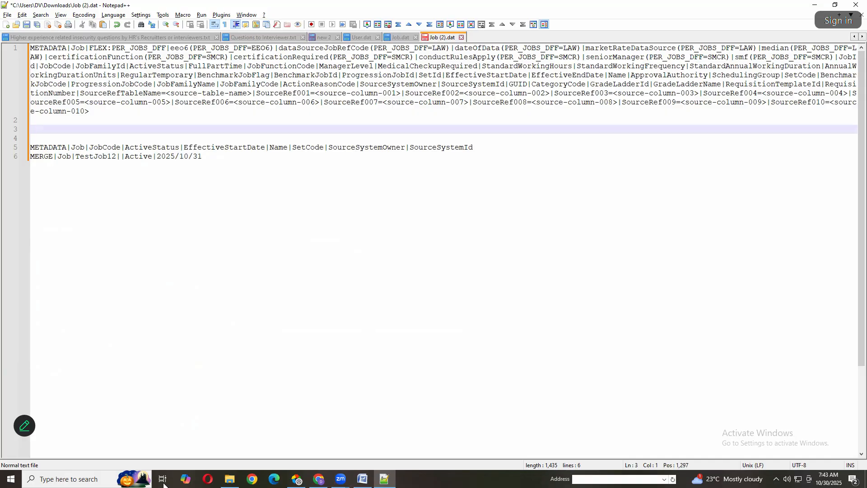
{"action": "type", "text": "yyyy/mm/dd"}
{"action": "key", "text": "shift+Home"}
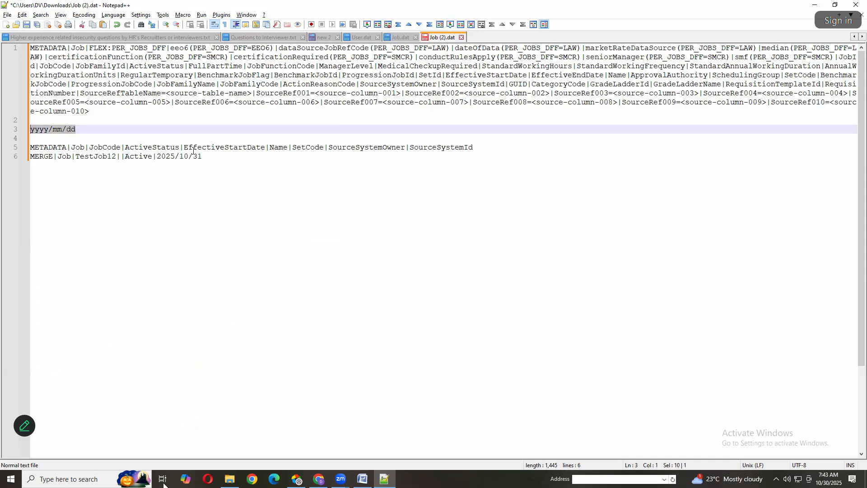
Append |TestJob12|| after the date on the MERGE line, reusing the job code as the job name
{"action": "left_click", "coordinate": [201, 157]}
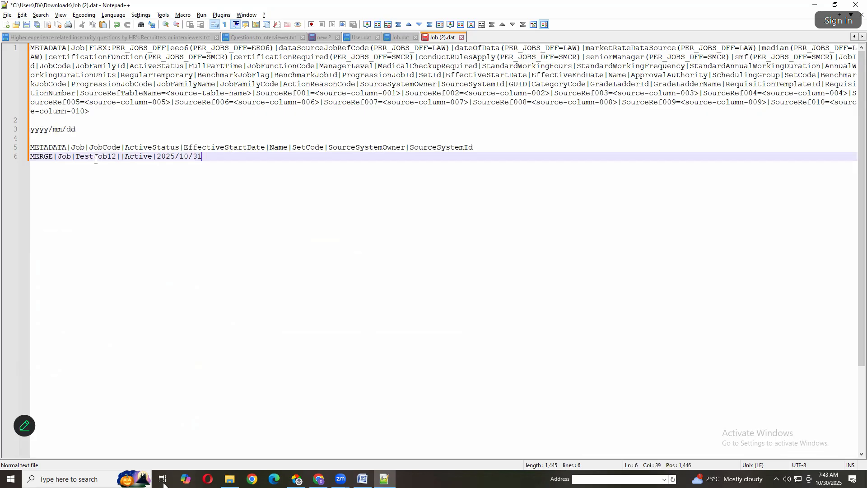
{"action": "double_click", "coordinate": [96, 157]}
{"action": "key", "text": "ctrl+c"}
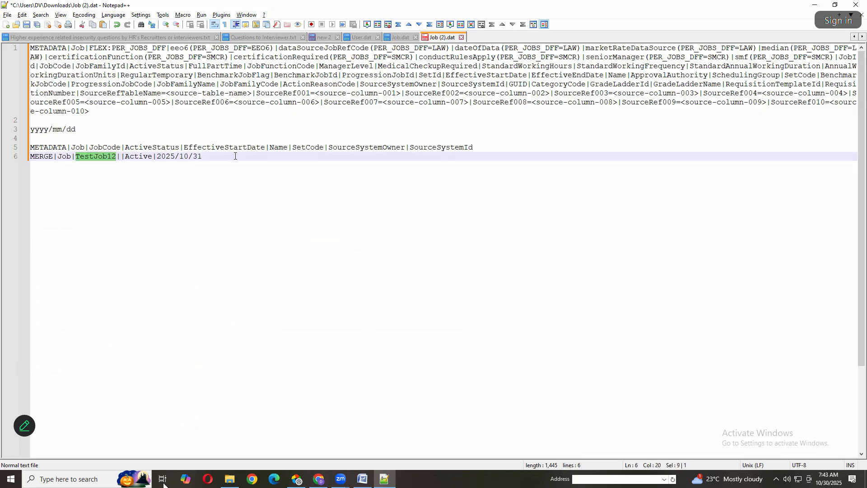
{"action": "key", "text": "End"}
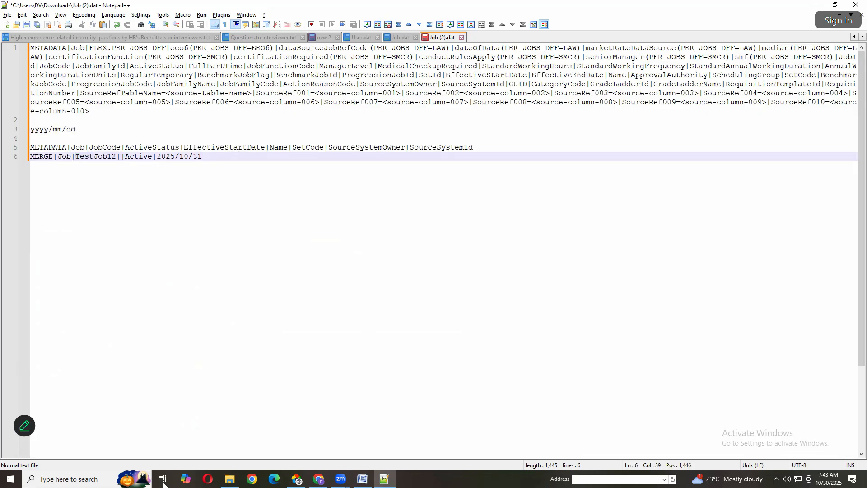
{"action": "type", "text": "|"}
{"action": "key", "text": "ctrl+v"}
{"action": "type", "text": "||"}
Highlight the SetCode attribute, then switch to Oracle Fusion in the browser and view the Job business object's details
{"action": "double_click", "coordinate": [302, 148]}
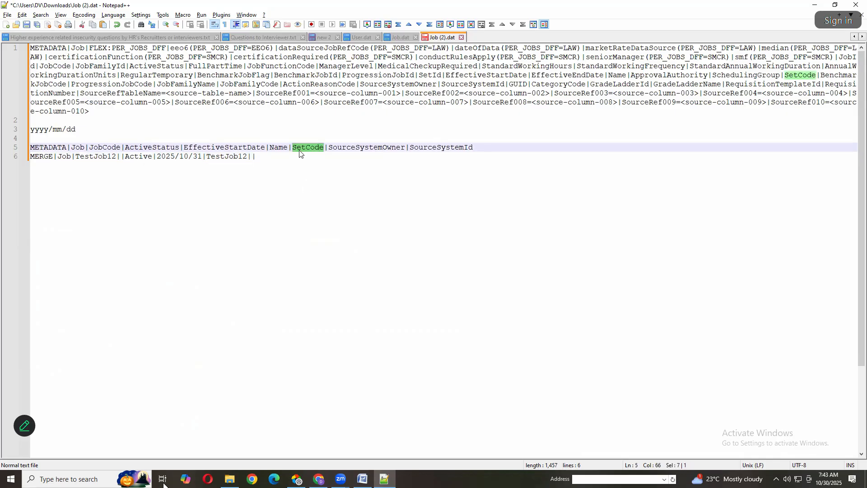
{"action": "key", "text": "alt+Tab"}
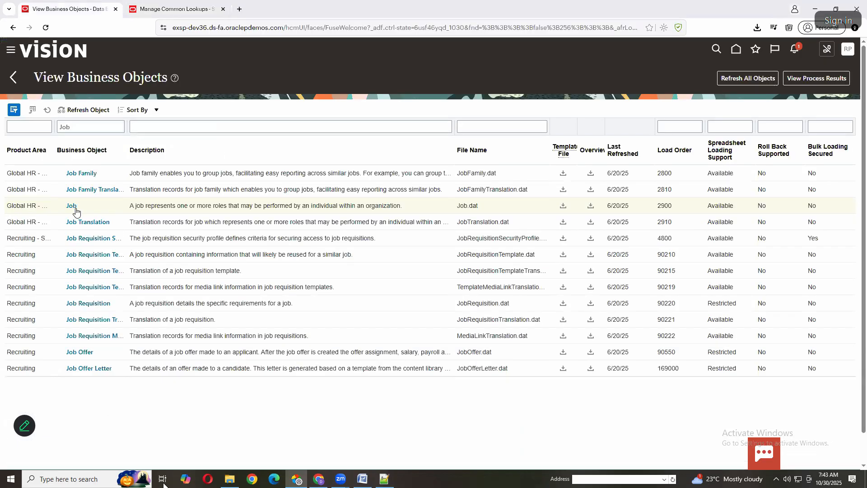
{"action": "left_click", "coordinate": [72, 206]}
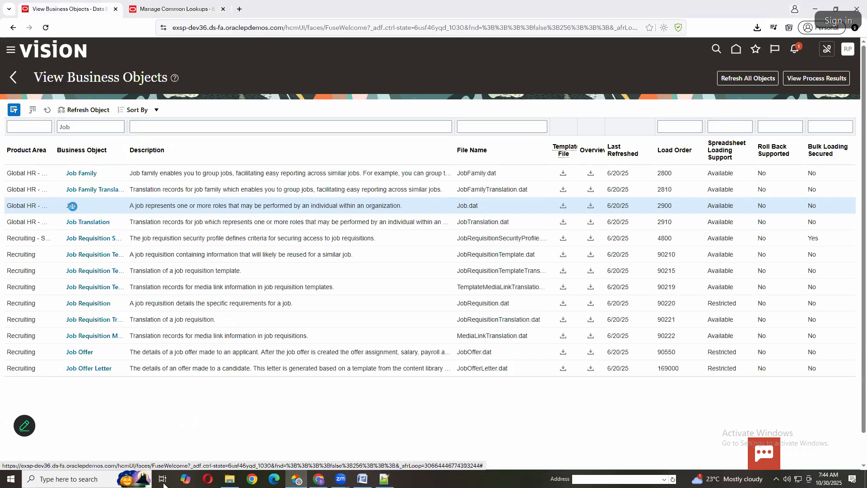
{"action": "left_click", "coordinate": [72, 206]}
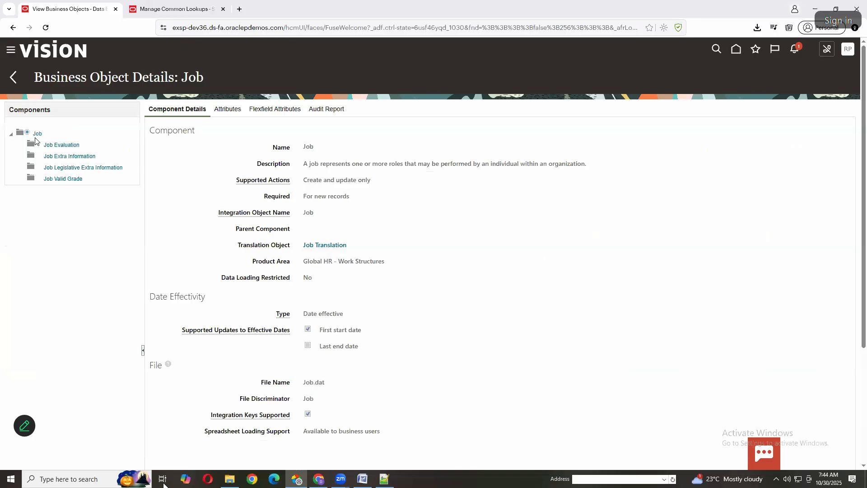
{"action": "left_click", "coordinate": [38, 135]}
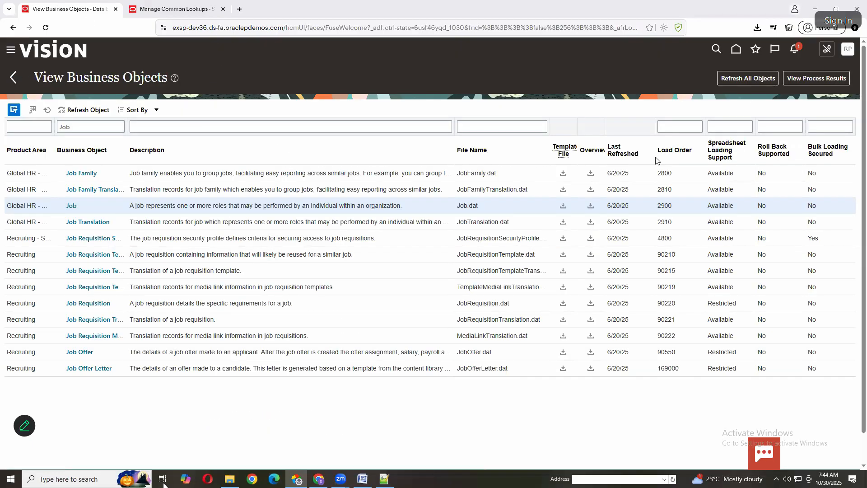
Switch to the Manage Common Lookups page and try TestJob12 as the Meaning search value
{"action": "key", "text": "ctrl+Tab"}
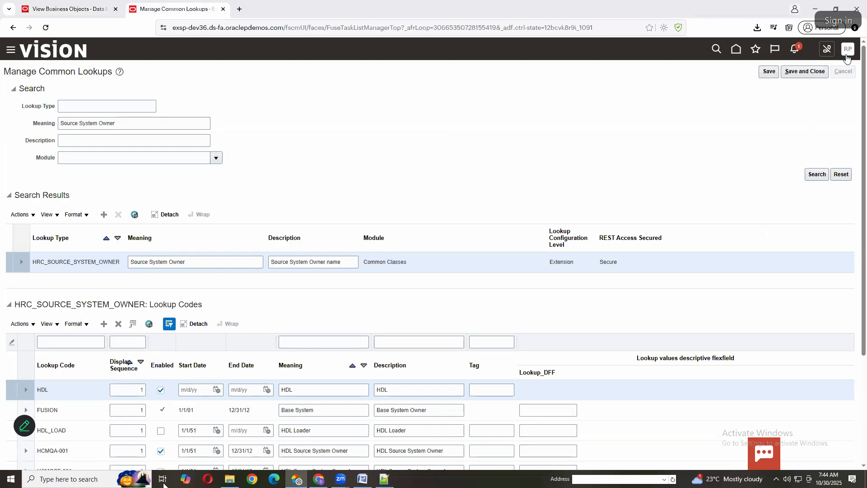
{"action": "left_click", "coordinate": [50, 150]}
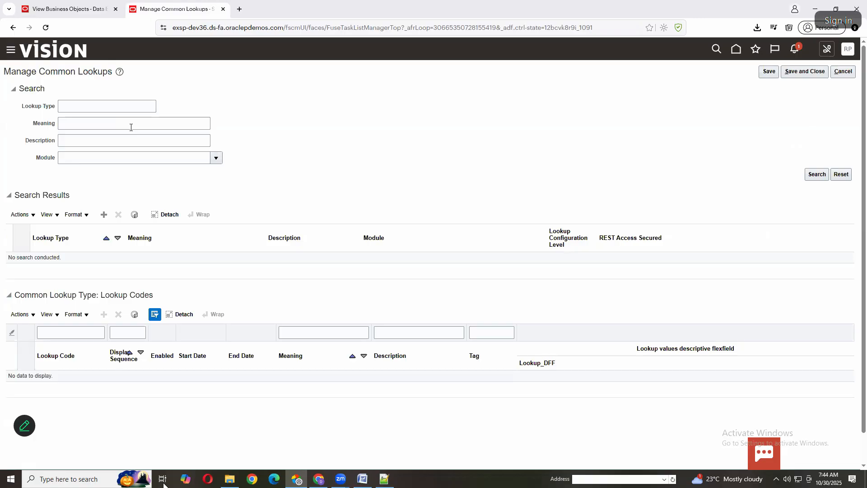
{"action": "left_click", "coordinate": [130, 127]}
{"action": "key", "text": "ctrl+v"}
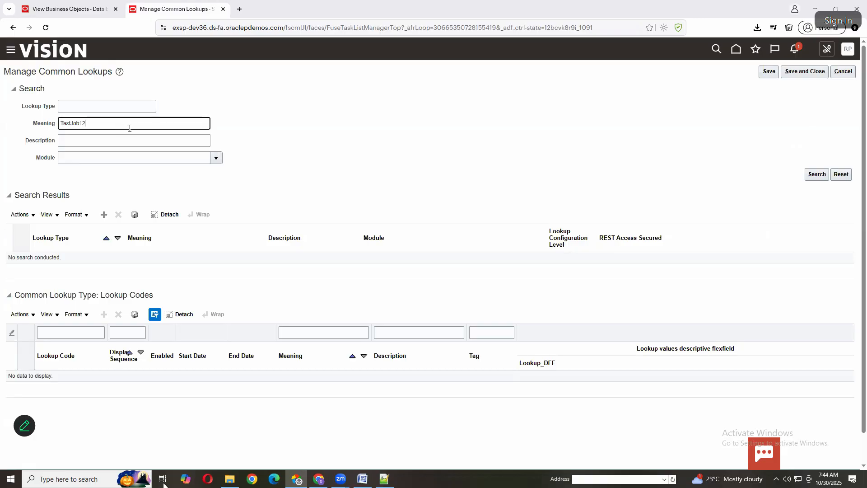
{"action": "key", "text": "ctrl+z"}
Copy SourceSystemOwner from the METADATA line in Notepad++, look up its codes by the meaning Source System Owner, and leave the lookups page
{"action": "key", "text": "alt+Tab"}
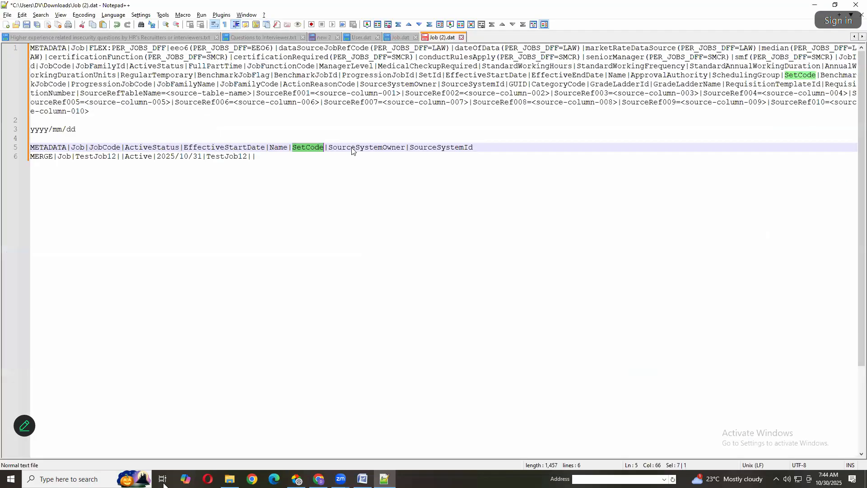
{"action": "double_click", "coordinate": [354, 152]}
{"action": "double_click", "coordinate": [354, 149]}
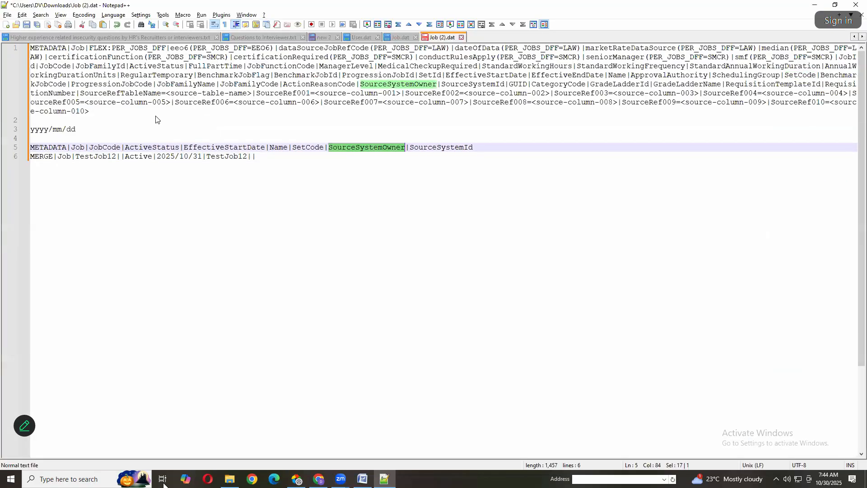
{"action": "key", "text": "ctrl+c"}
{"action": "key", "text": "alt+Tab"}
{"action": "key", "text": "ctrl+v"}
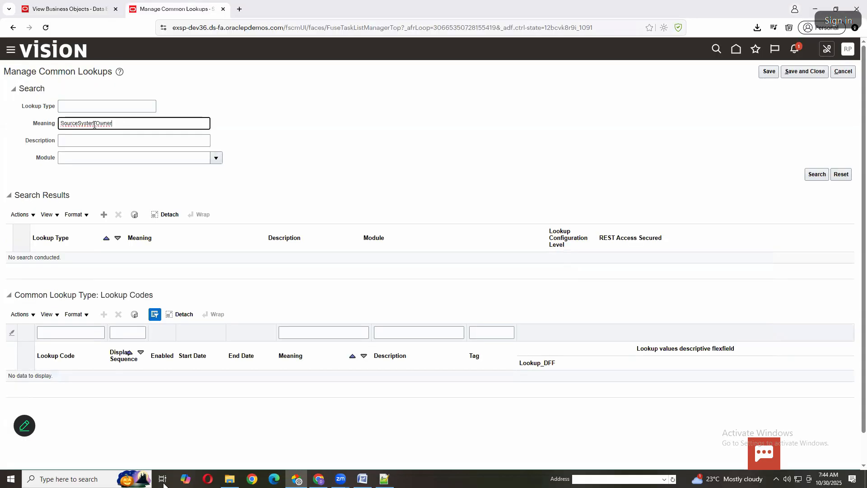
{"action": "left_click", "coordinate": [97, 123]}
{"action": "left_click", "coordinate": [79, 124]}
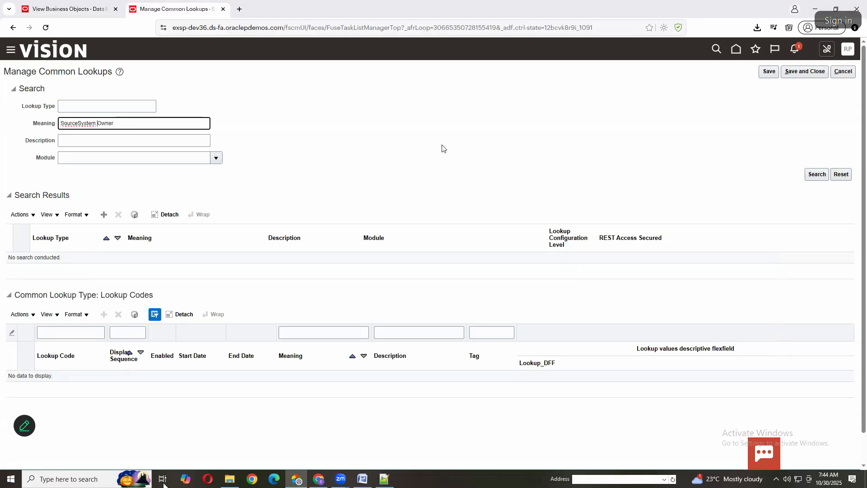
{"action": "left_click", "coordinate": [821, 176]}
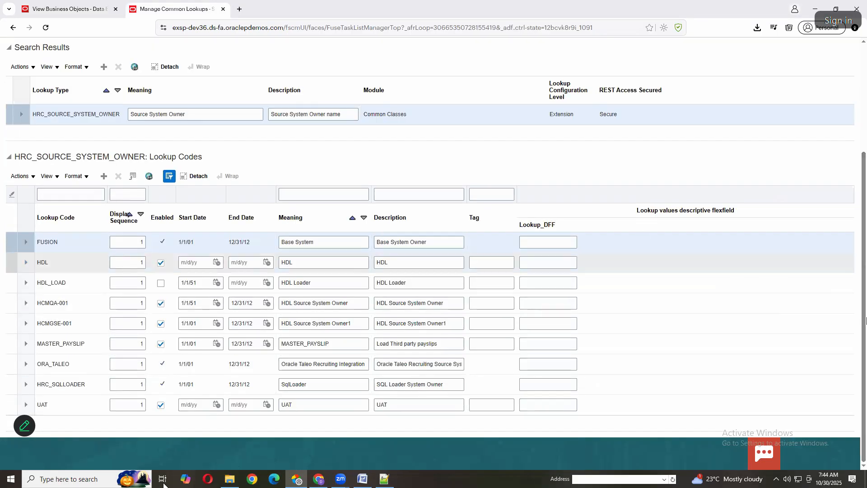
{"action": "left_click_drag", "start_coordinate": [865, 321], "coordinate": [864, 158]}
{"action": "left_click", "coordinate": [821, 75]}
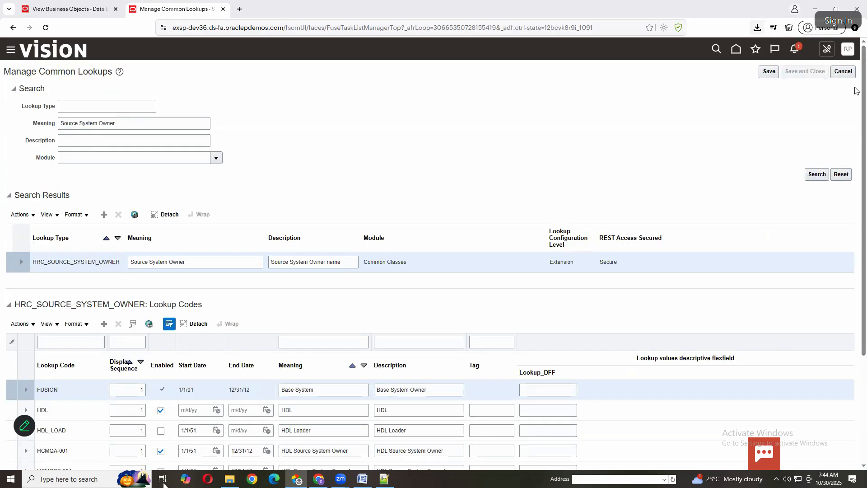
{"action": "left_click", "coordinate": [836, 72]}
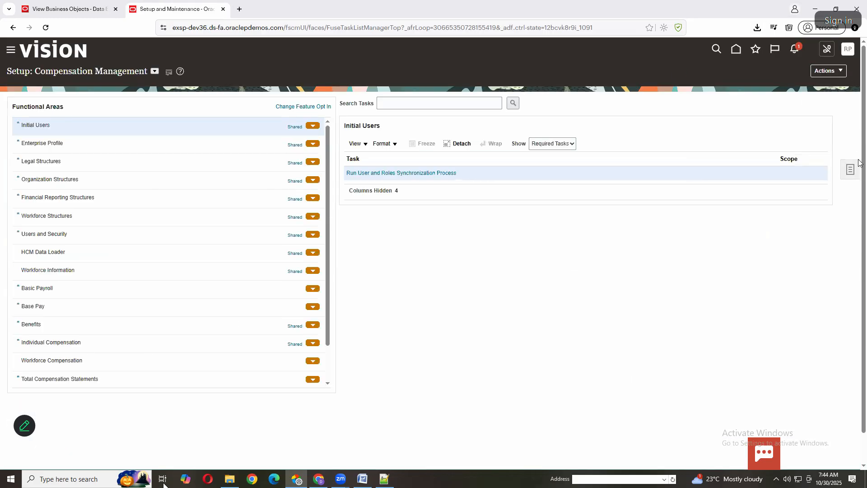
Search the setup tasks for Manage Job
{"action": "left_click", "coordinate": [851, 170]}
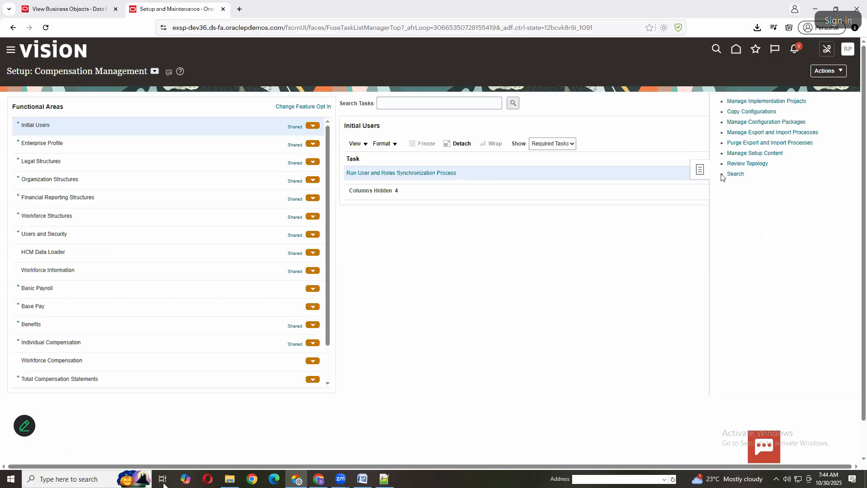
{"action": "left_click", "coordinate": [736, 174]}
{"action": "left_click", "coordinate": [210, 105]}
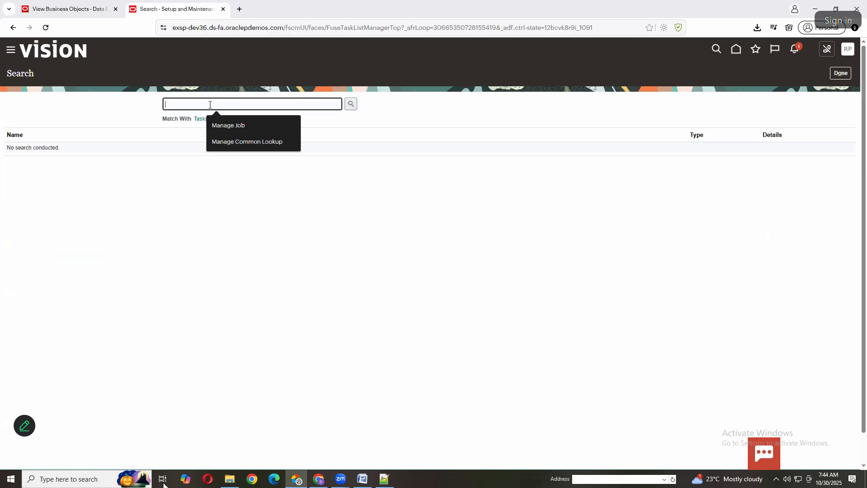
{"action": "left_click", "coordinate": [236, 128]}
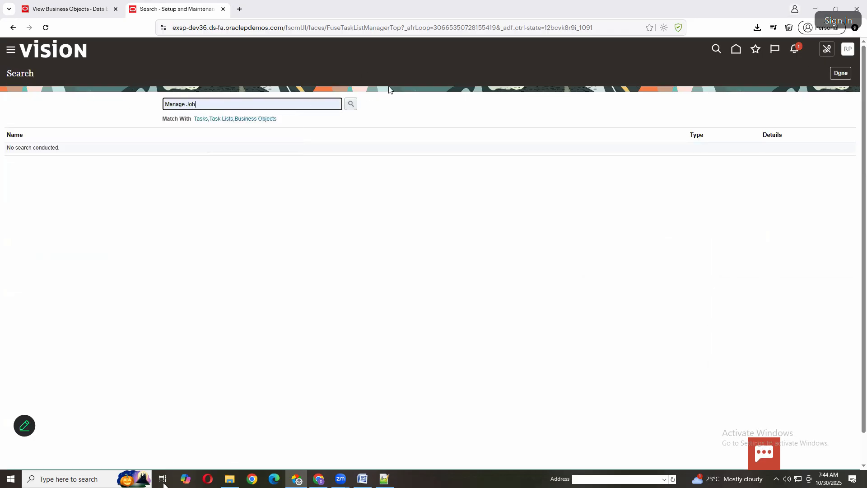
{"action": "left_click", "coordinate": [352, 104]}
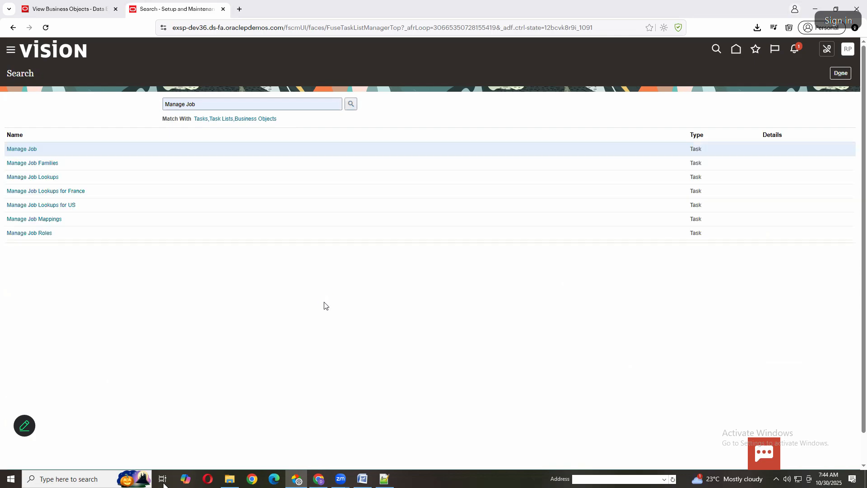
Open the Manage Job task and start creating a job to view its Job Set field
{"action": "left_click", "coordinate": [32, 154]}
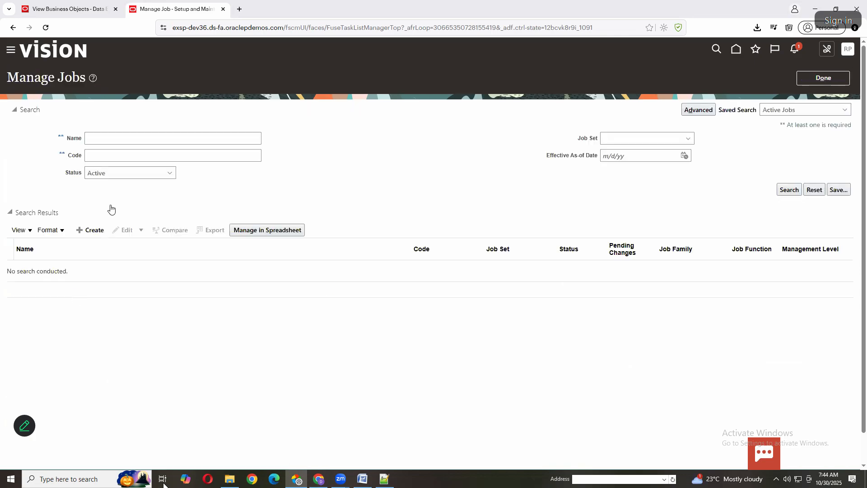
{"action": "left_click", "coordinate": [145, 137]}
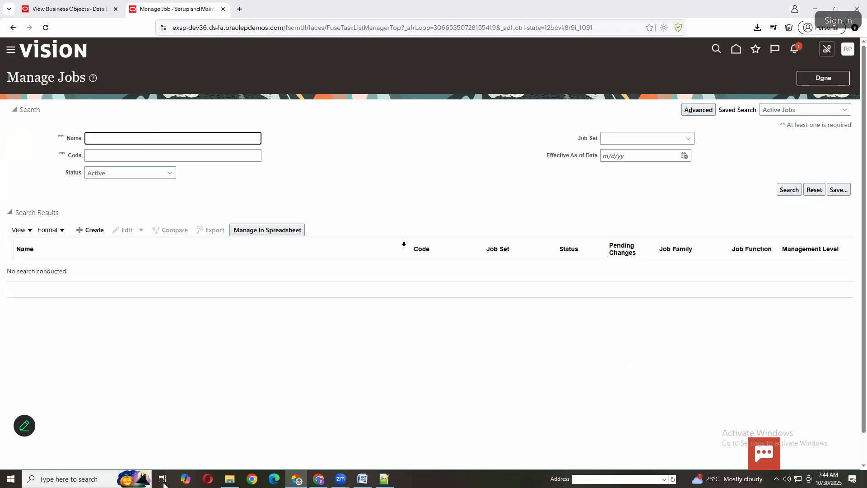
{"action": "left_click", "coordinate": [91, 230]}
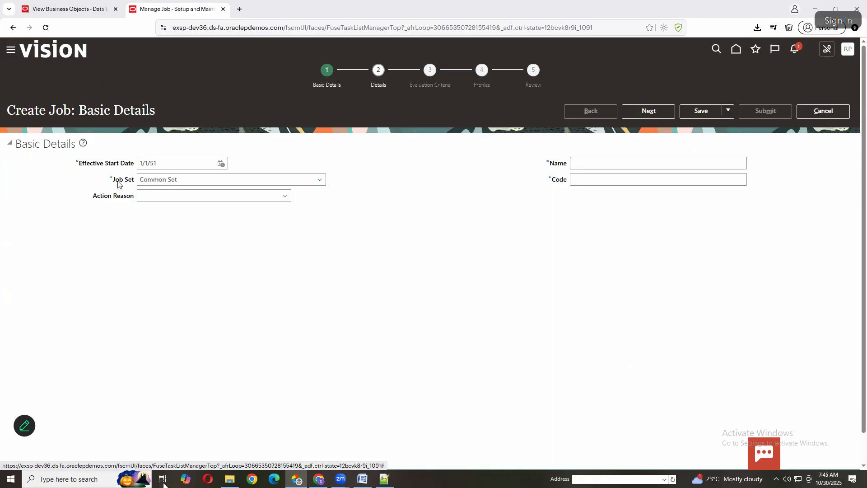
Switch back to Job (2).dat in Notepad++ and enter COMMON as the set code on the MERGE line
{"action": "left_click", "coordinate": [385, 479]}
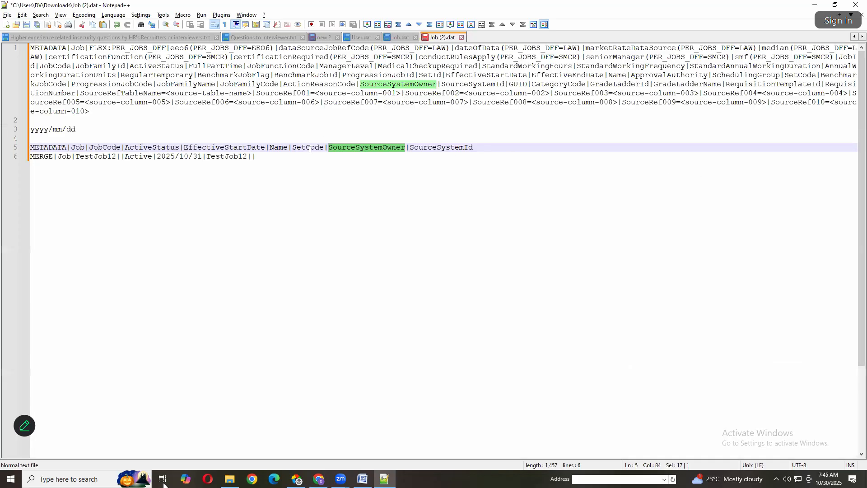
{"action": "left_click", "coordinate": [307, 170]}
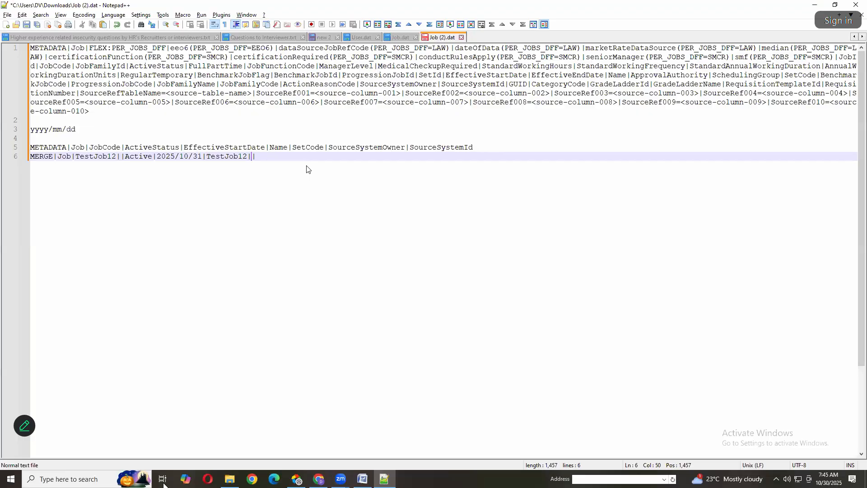
{"action": "type", "text": "COMMON"}
Enter HDL as the source system owner at the end of the MERGE line
{"action": "left_click", "coordinate": [370, 150]}
{"action": "left_click", "coordinate": [319, 158]}
{"action": "type", "text": "HDL"}
Copy the job code TestJob12 to the end of the MERGE line as the source system ID
{"action": "left_click", "coordinate": [465, 148]}
{"action": "double_click", "coordinate": [465, 148]}
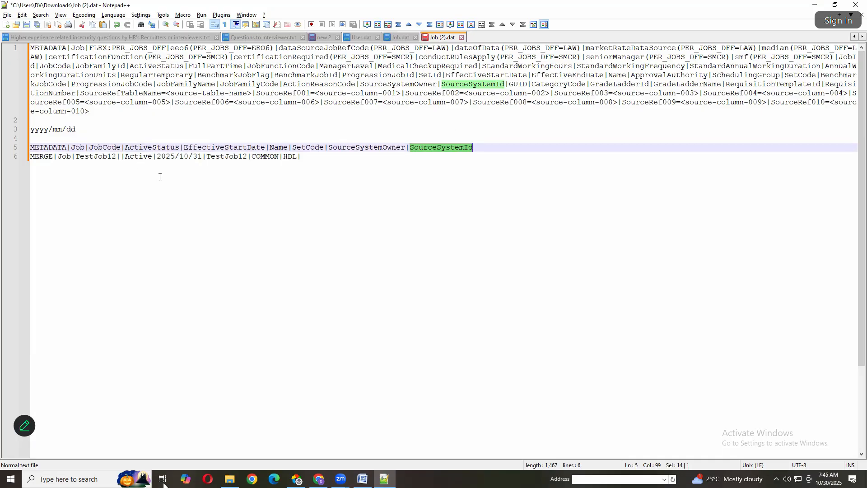
{"action": "double_click", "coordinate": [102, 155]}
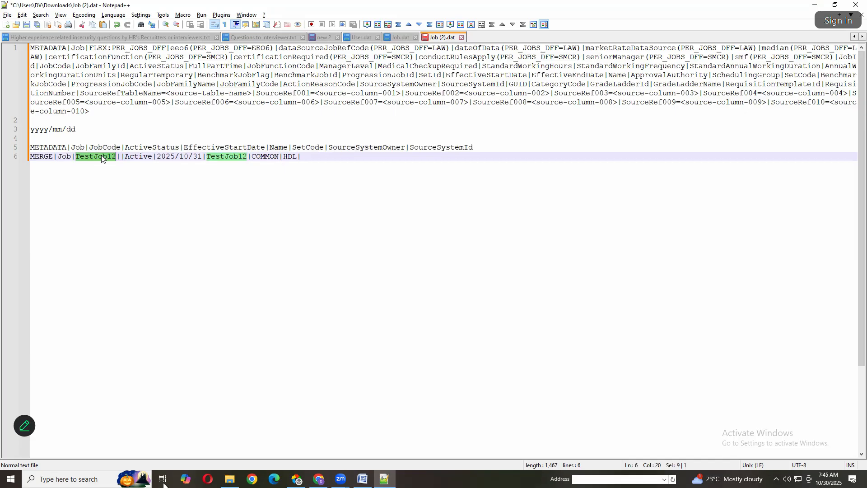
{"action": "key", "text": "ctrl+c"}
{"action": "left_click", "coordinate": [307, 158]}
{"action": "key", "text": "ctrl+v"}
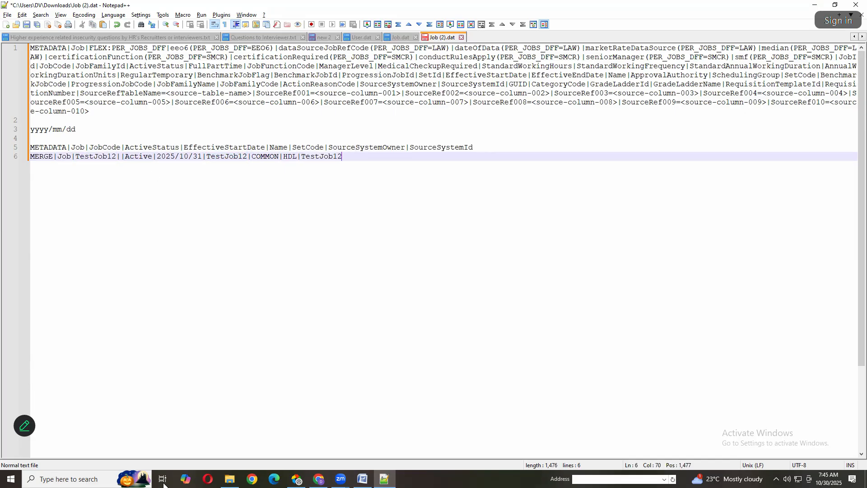
Copy the METADATA and MERGE lines on rows 5 and 6 into a new blank file
{"action": "left_click_drag", "start_coordinate": [373, 158], "coordinate": [29, 154]}
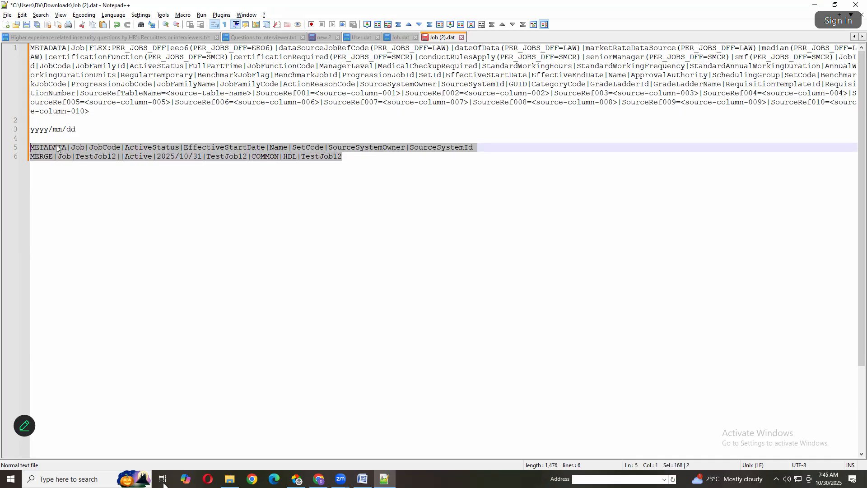
{"action": "left_click_drag", "start_coordinate": [85, 138], "coordinate": [13, 37]}
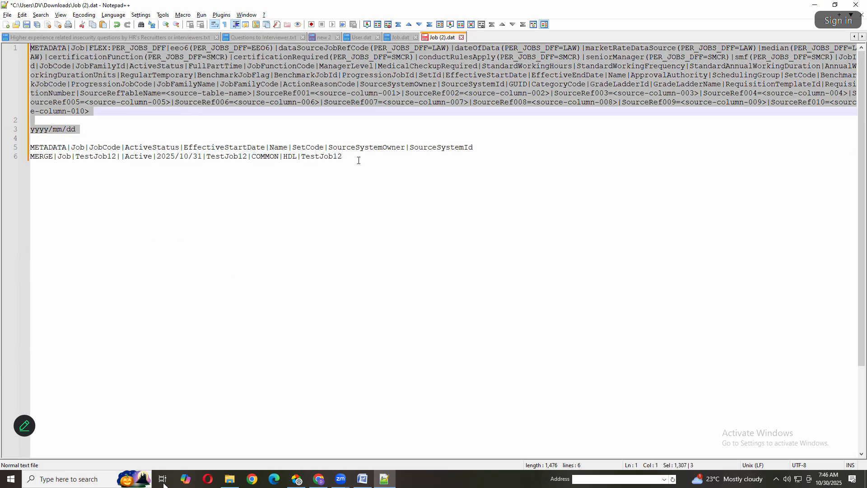
{"action": "left_click_drag", "start_coordinate": [359, 161], "coordinate": [8, 156]}
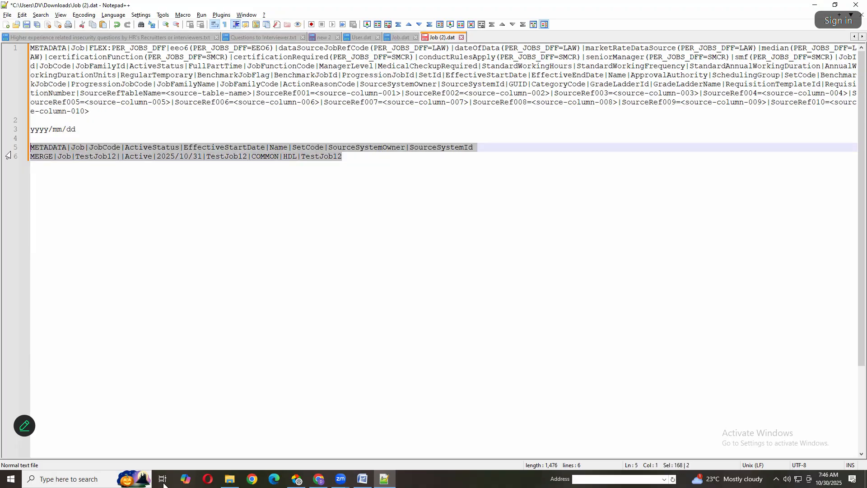
{"action": "left_click", "coordinate": [6, 24]}
{"action": "key", "text": "ctrl+v"}
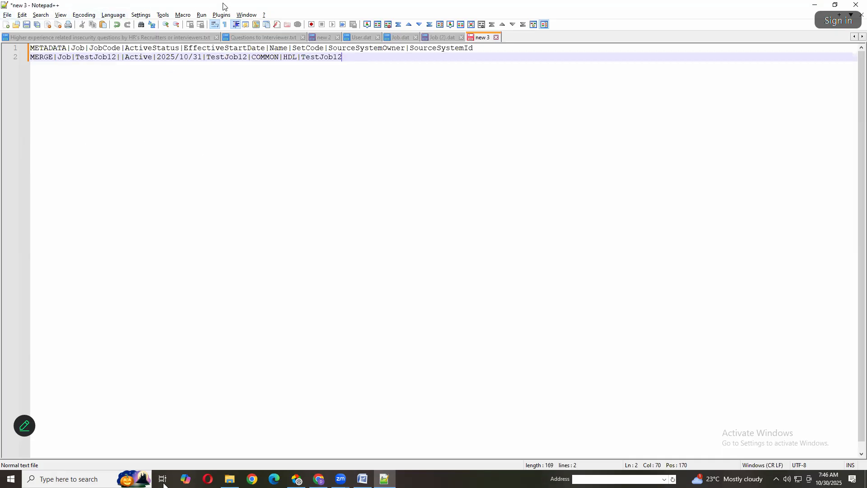
Close the two unrelated interview question text files, leaving the new file open
{"action": "left_click", "coordinate": [303, 37]}
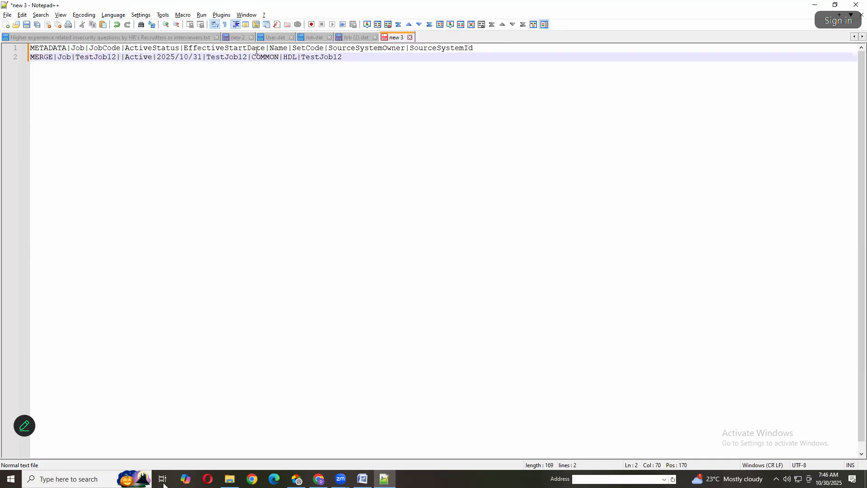
{"action": "left_click", "coordinate": [216, 37]}
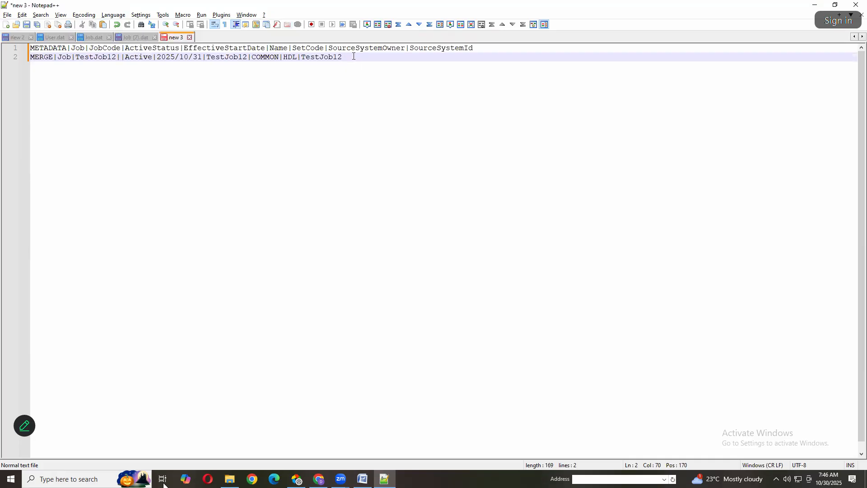
Start saving the file under a new name, create a default-named folder in Downloads, and open it as the destination
{"action": "left_click", "coordinate": [7, 15]}
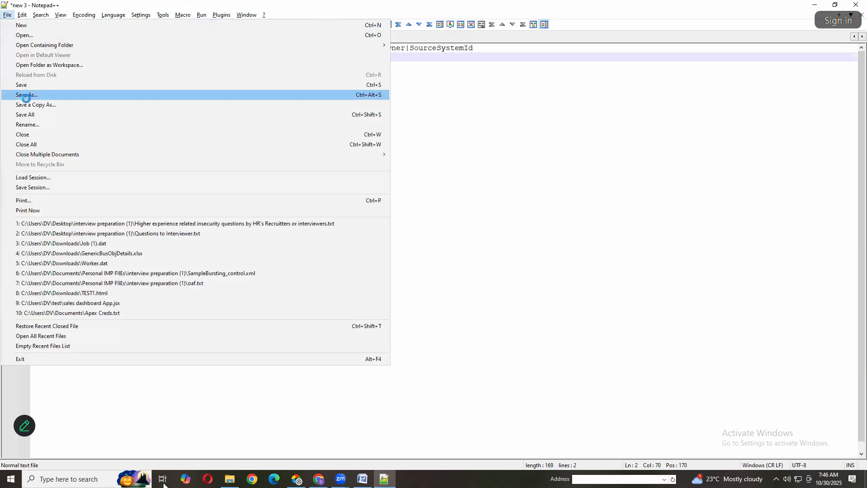
{"action": "left_click", "coordinate": [24, 95]}
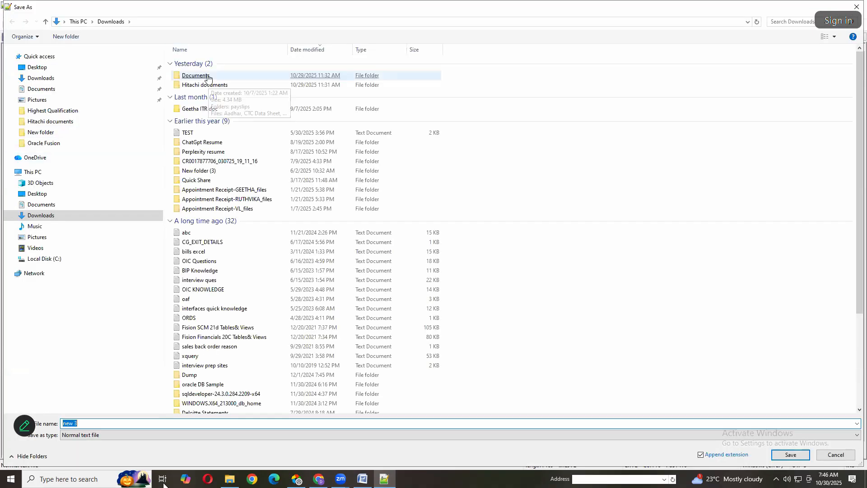
{"action": "left_click", "coordinate": [38, 79]}
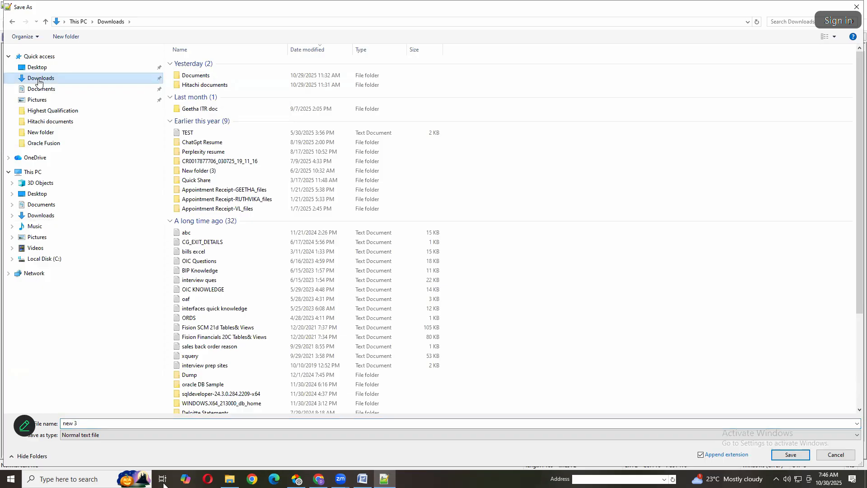
{"action": "right_click", "coordinate": [522, 87]}
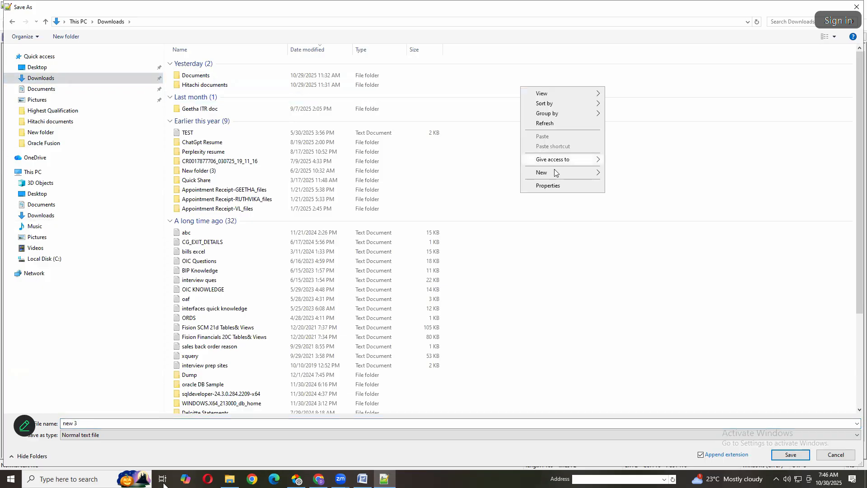
{"action": "mouse_move", "coordinate": [556, 171]}
{"action": "left_click", "coordinate": [626, 173]}
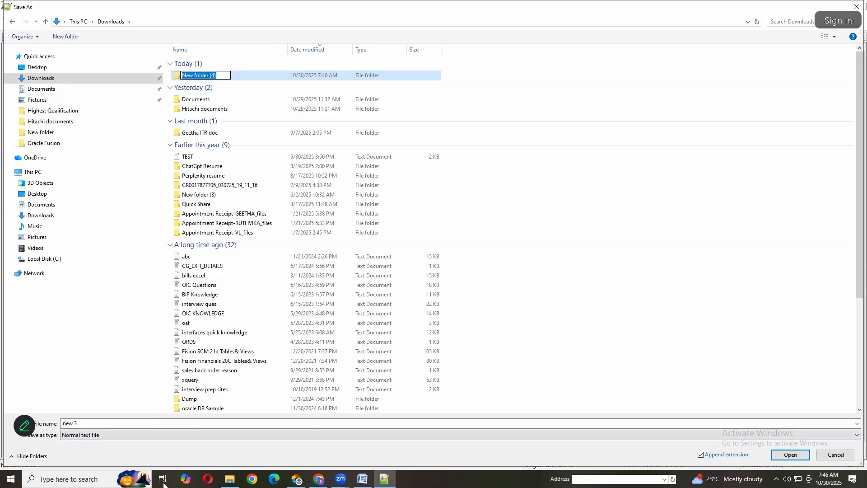
{"action": "key", "text": "Return"}
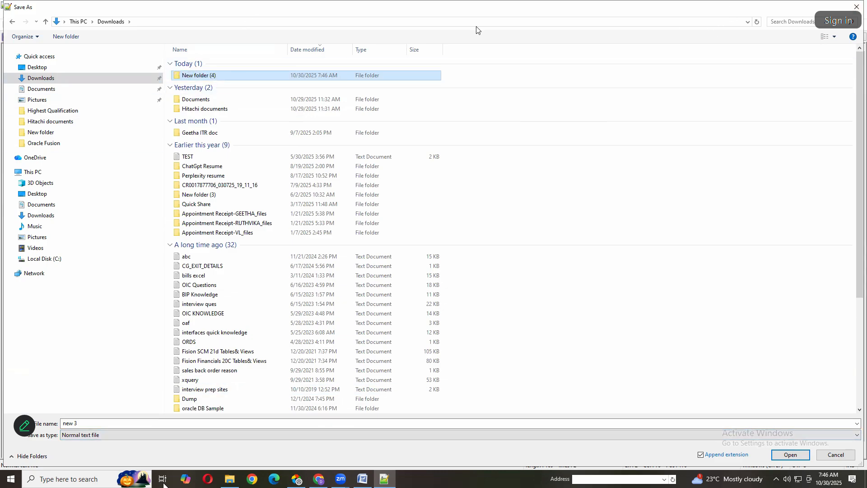
{"action": "double_click", "coordinate": [200, 75]}
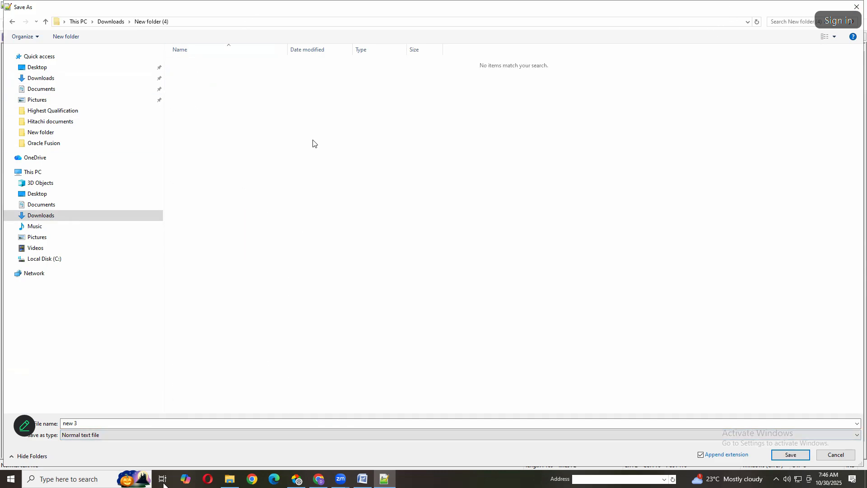
Save the file as Job.dat in the new folder with the file type set to All types
{"action": "left_click", "coordinate": [166, 424]}
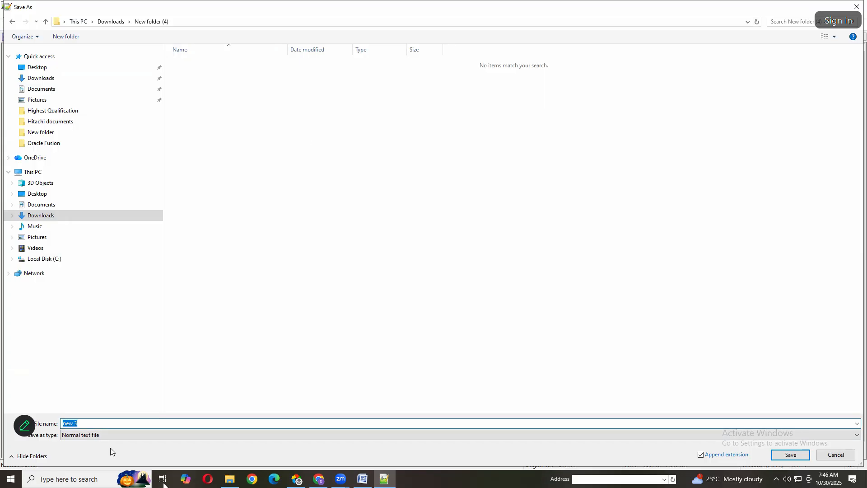
{"action": "left_click", "coordinate": [116, 435]}
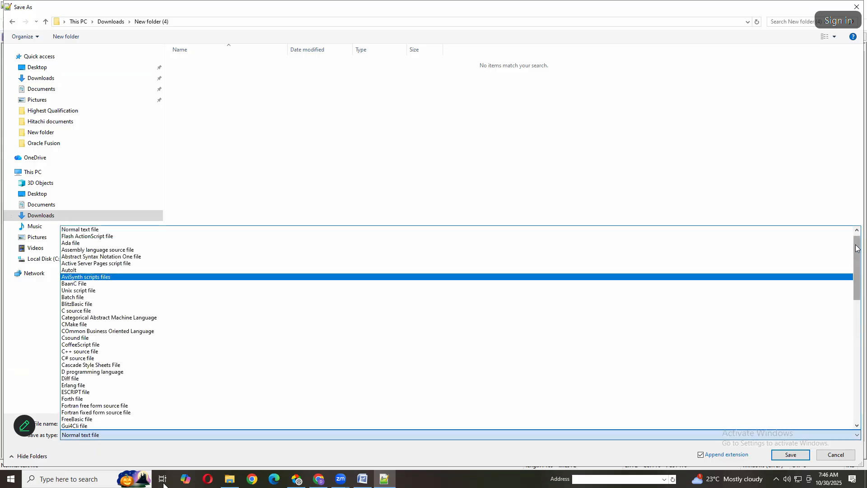
{"action": "scroll", "coordinate": [860, 258], "scroll_direction": "up", "scroll_amount": 1}
{"action": "left_click", "coordinate": [99, 231]}
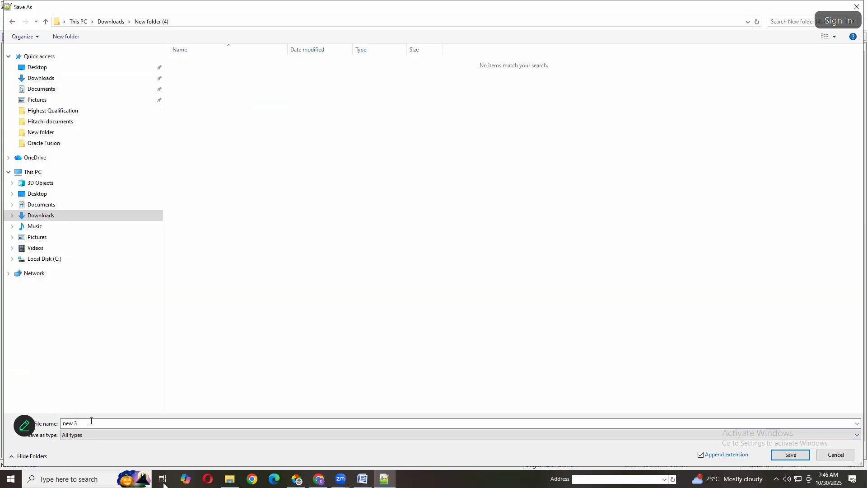
{"action": "left_click", "coordinate": [90, 421]}
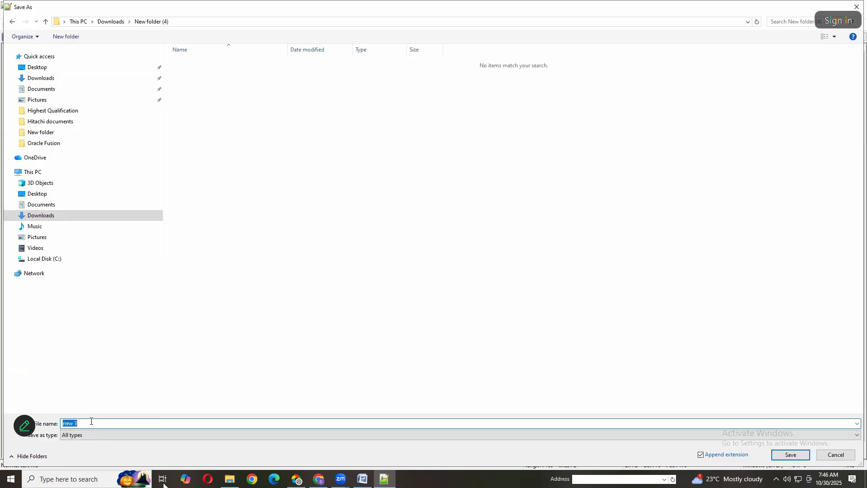
{"action": "type", "text": "jOb.dat"}
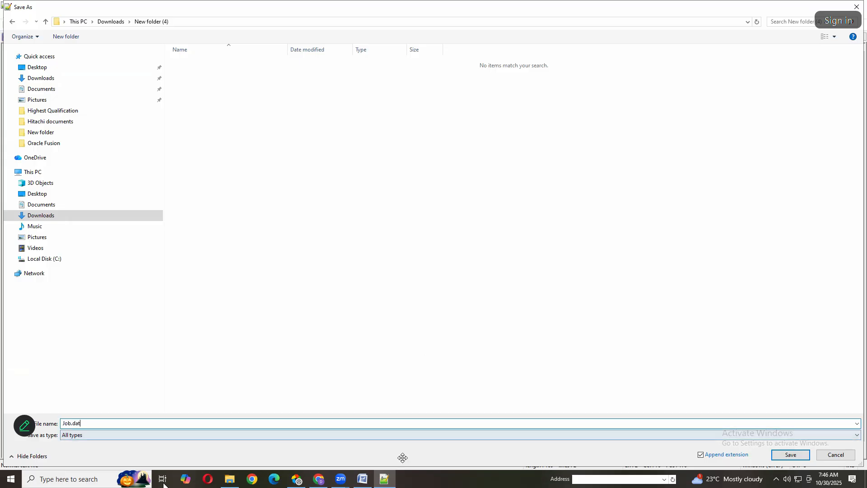
{"action": "left_click", "coordinate": [793, 460]}
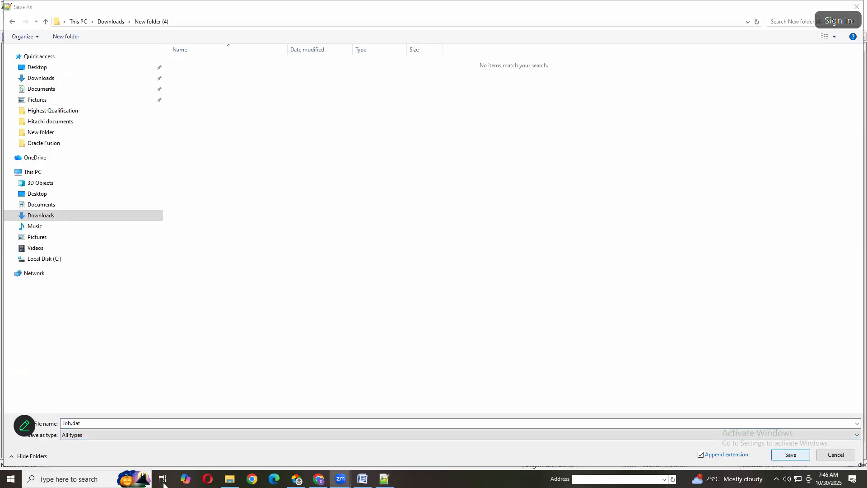
{"action": "left_click", "coordinate": [791, 394]}
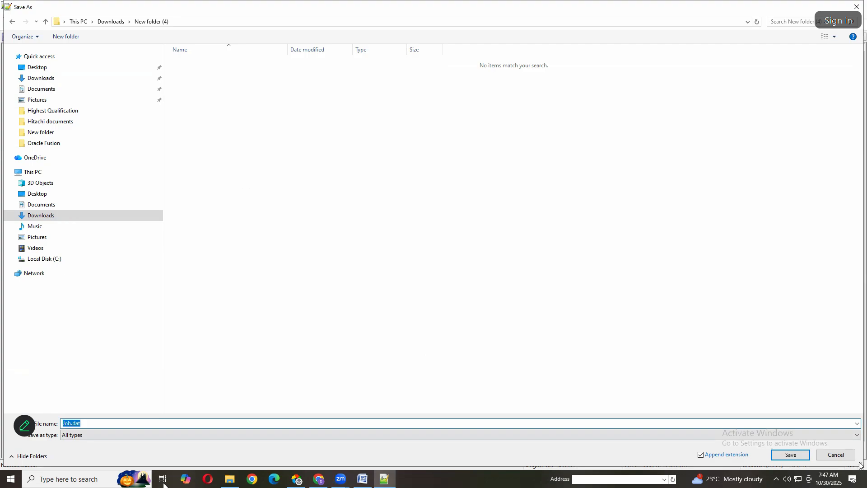
{"action": "left_click", "coordinate": [790, 455]}
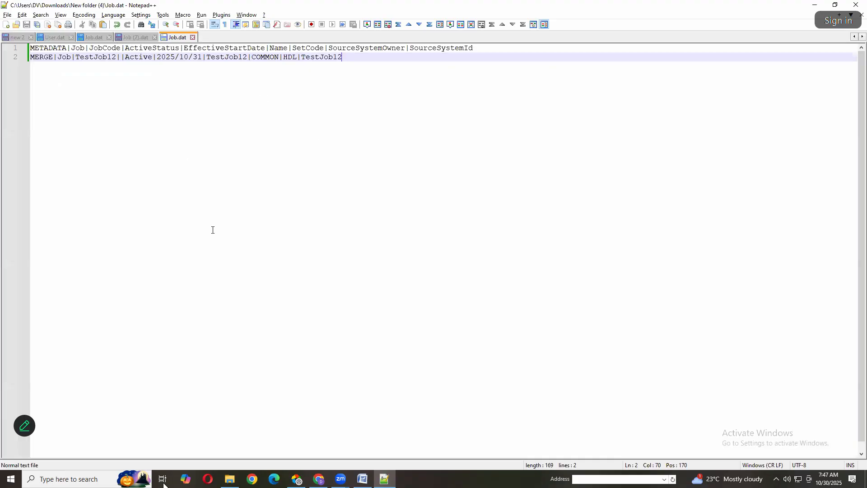
In File Explorer, compress Job.dat from the new Downloads folder into a zip archive named JobImport1
{"action": "left_click", "coordinate": [234, 481]}
{"action": "double_click", "coordinate": [311, 211]}
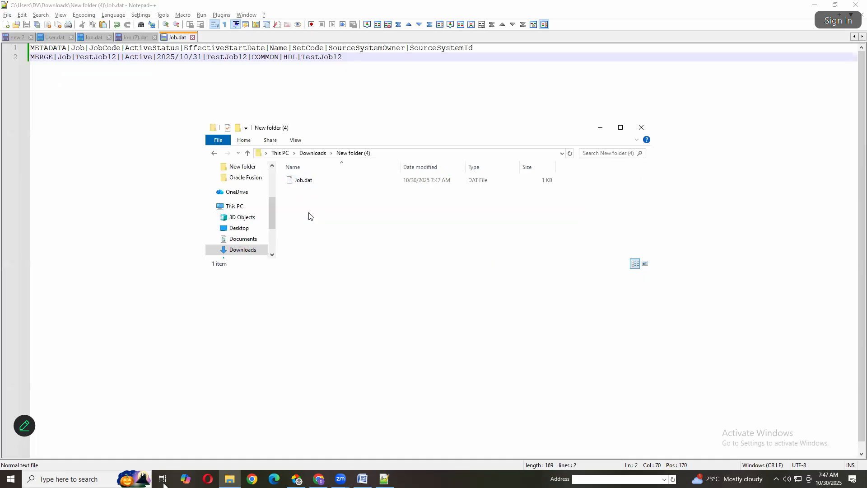
{"action": "left_click", "coordinate": [308, 180]}
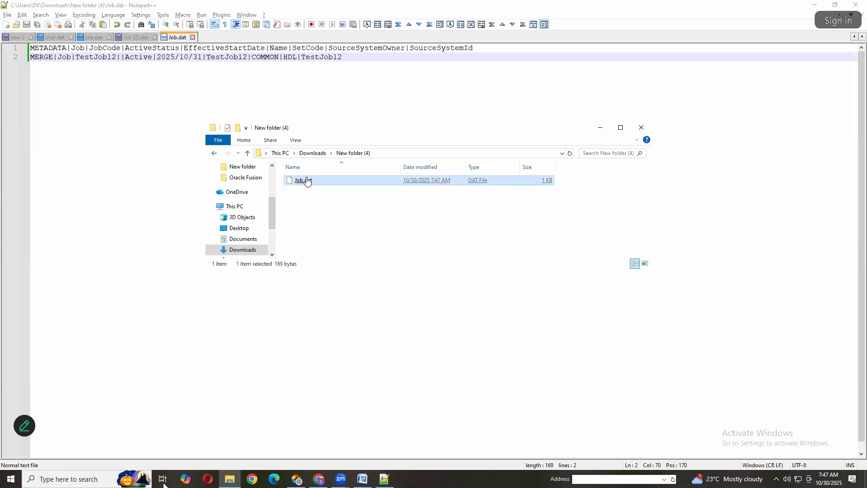
{"action": "right_click", "coordinate": [306, 177]}
{"action": "mouse_move", "coordinate": [335, 288]}
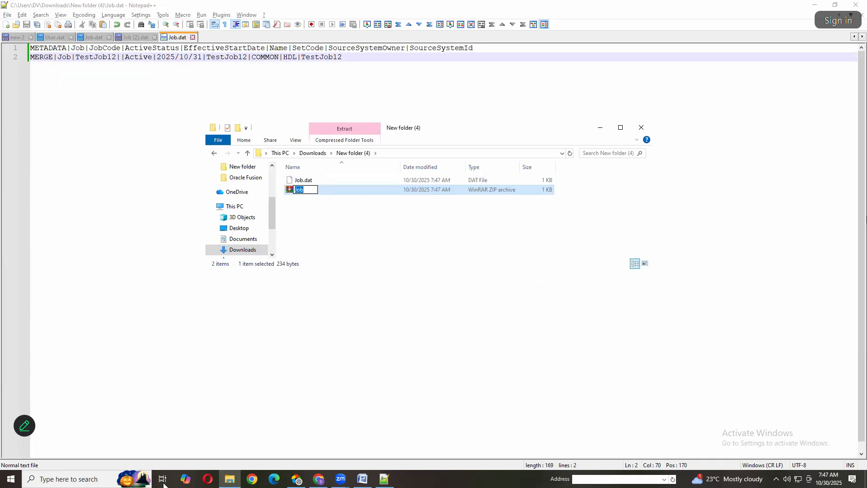
{"action": "key", "text": "End"}
{"action": "type", "text": "Import1"}
{"action": "key", "text": "Return"}
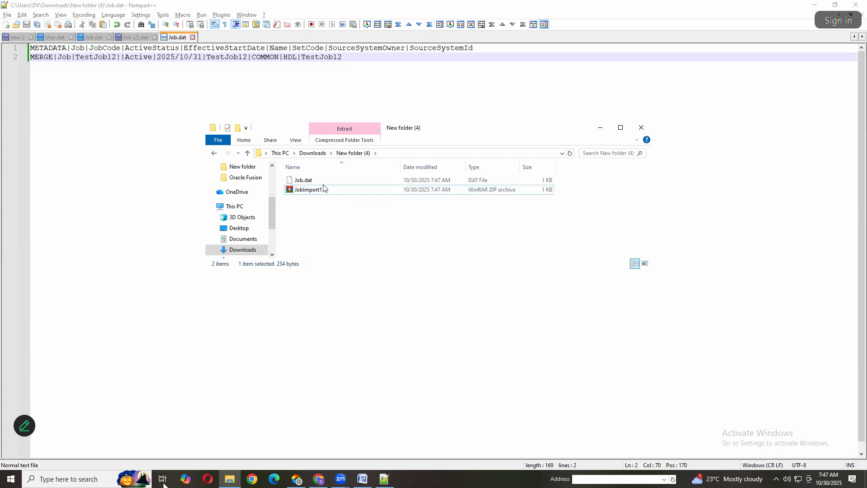
Back in Notepad++, duplicate the MERGE line of Job.dat onto a new row 3
{"action": "left_click", "coordinate": [406, 59]}
{"action": "left_click", "coordinate": [2, 57], "text": "shift"}
{"action": "key", "text": "ctrl+c"}
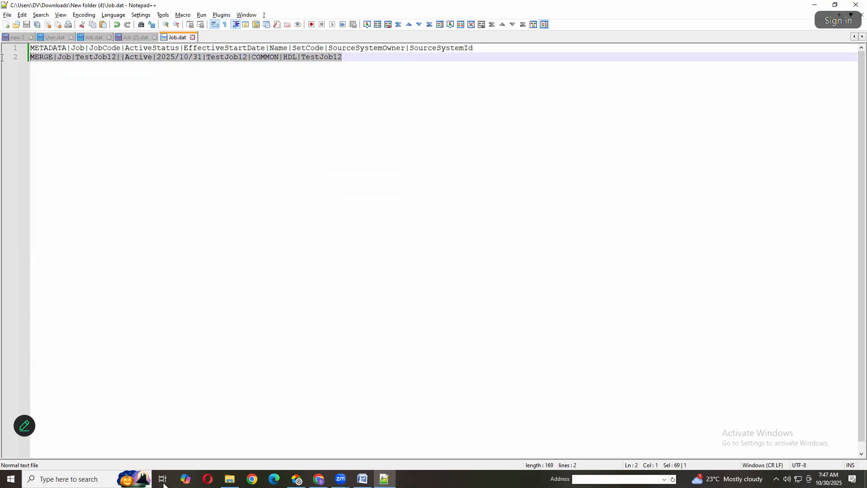
{"action": "left_click", "coordinate": [366, 60]}
{"action": "key", "text": "Return"}
{"action": "key", "text": "ctrl+v"}
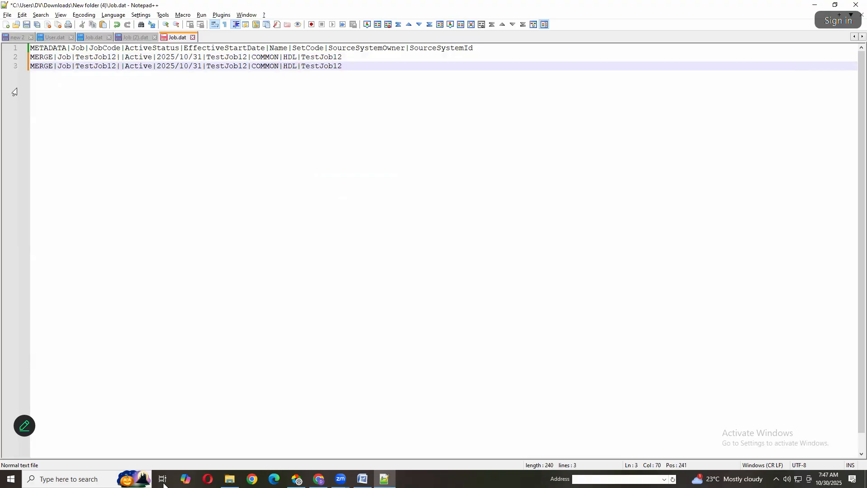
Change the job code and the source system ID in the row 3 MERGE line to TestJob13
{"action": "left_click", "coordinate": [117, 67]}
{"action": "key", "text": "BackSpace"}
{"action": "type", "text": "3"}
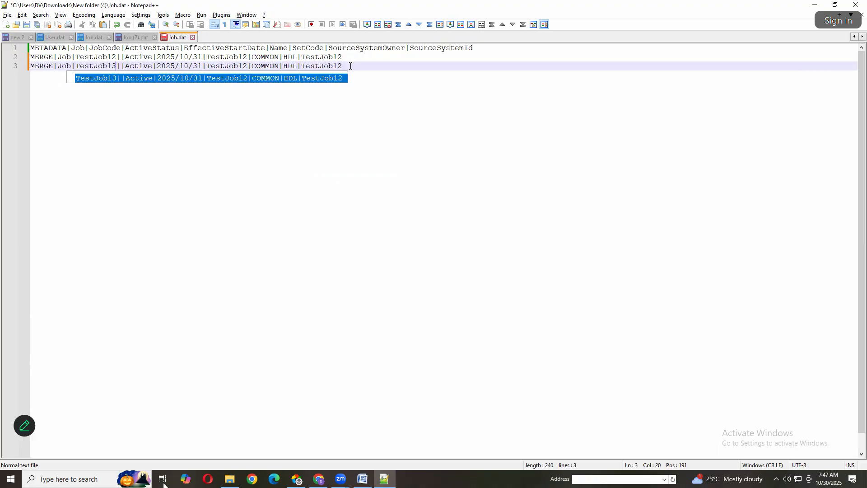
{"action": "left_click", "coordinate": [350, 66]}
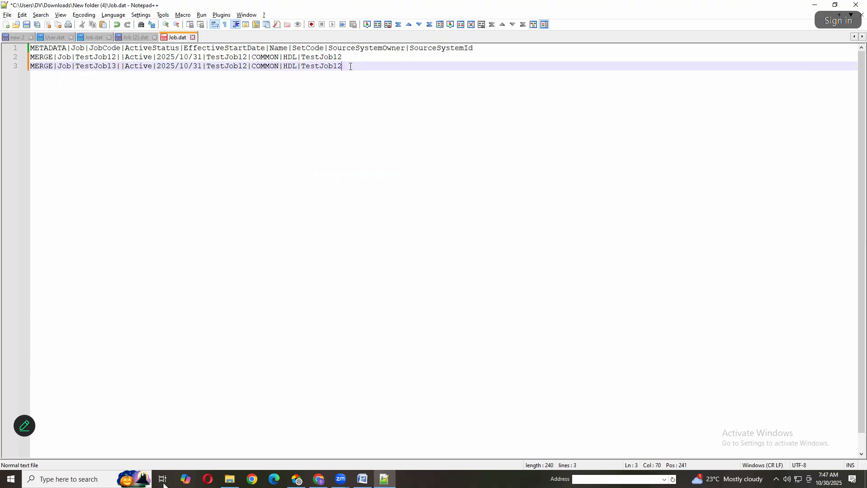
{"action": "key", "text": "BackSpace"}
{"action": "type", "text": "3"}
Remove the slashes from row 3's effective start date so it reads 20251031, and save Job.dat
{"action": "left_click", "coordinate": [194, 67]}
{"action": "key", "text": "BackSpace"}
{"action": "key", "text": "BackSpace"}
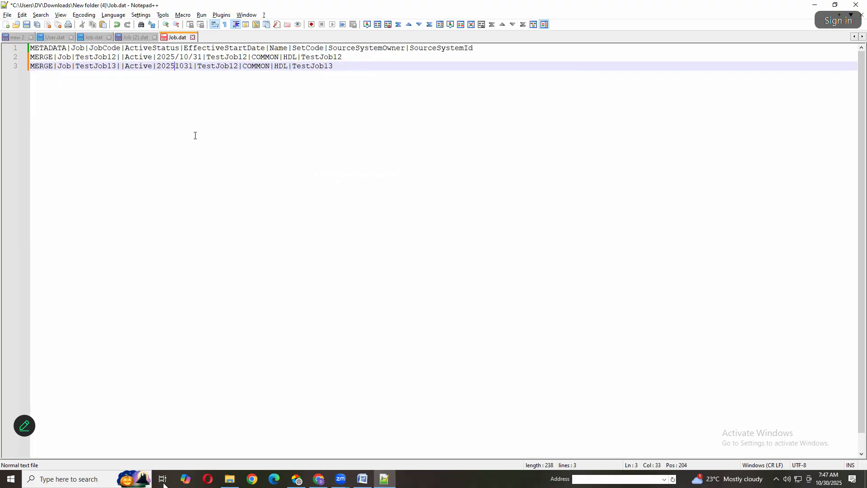
{"action": "key", "text": "ctrl+s"}
In File Explorer, compress the updated Job.dat into a second zip archive named JobImport2
{"action": "key", "text": "alt+Tab"}
{"action": "left_click", "coordinate": [303, 185]}
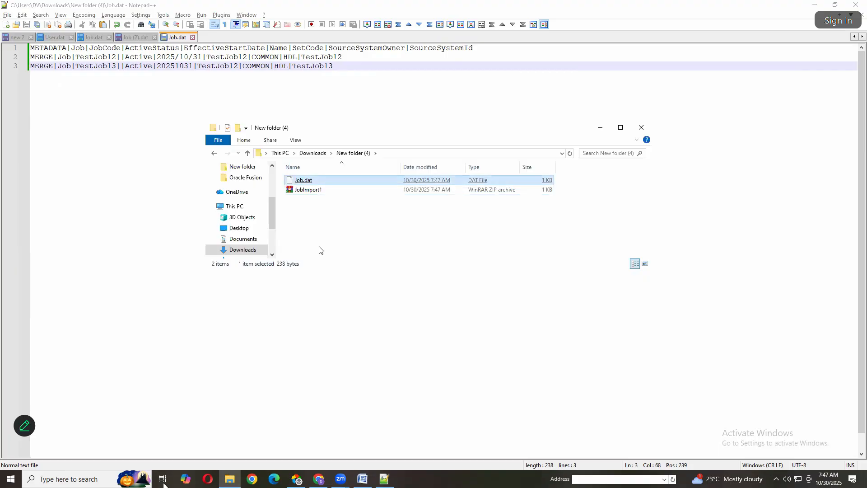
{"action": "key", "text": "shift+F10"}
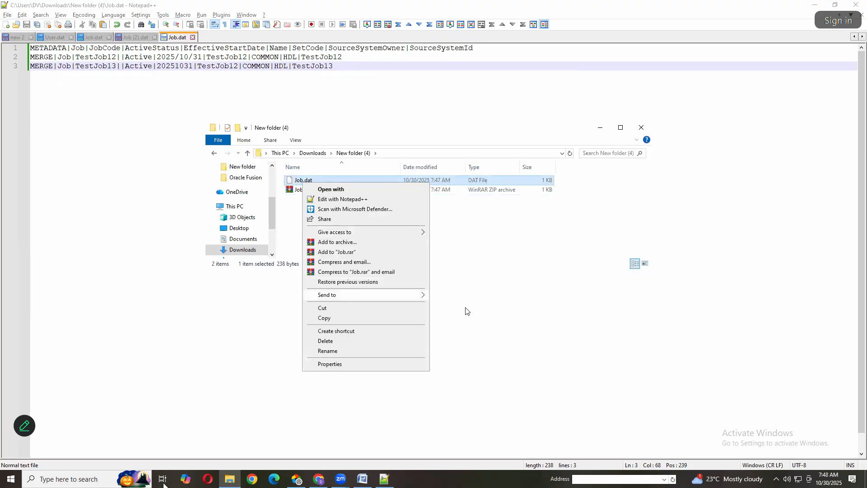
{"action": "mouse_move", "coordinate": [409, 295]}
{"action": "left_click", "coordinate": [467, 309]}
{"action": "key", "text": "End"}
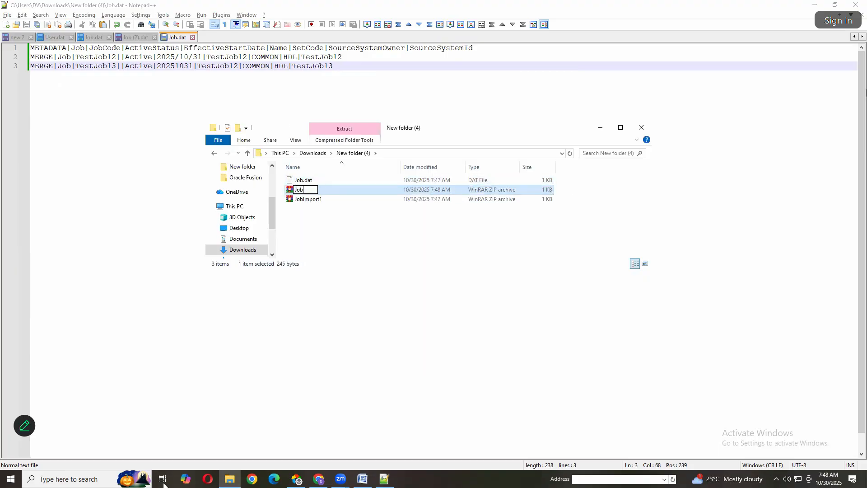
{"action": "type", "text": "Import2"}
{"action": "left_click", "coordinate": [334, 246]}
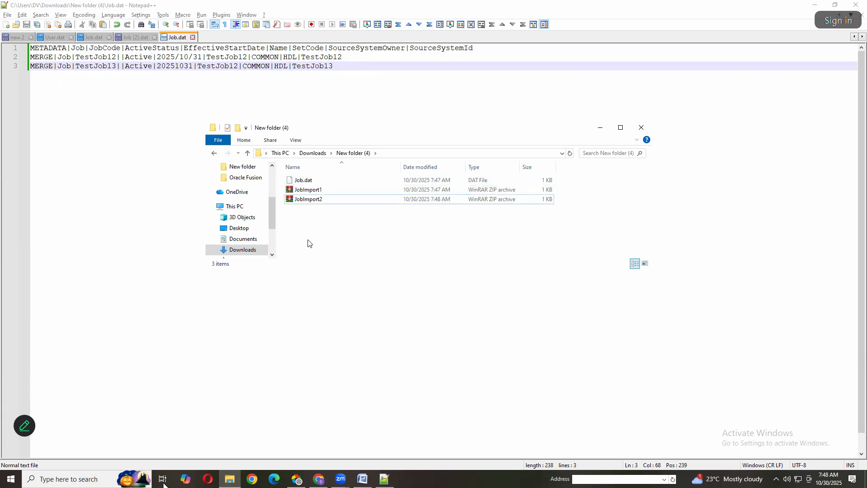
{"action": "left_click", "coordinate": [328, 194]}
{"action": "left_click", "coordinate": [330, 201]}
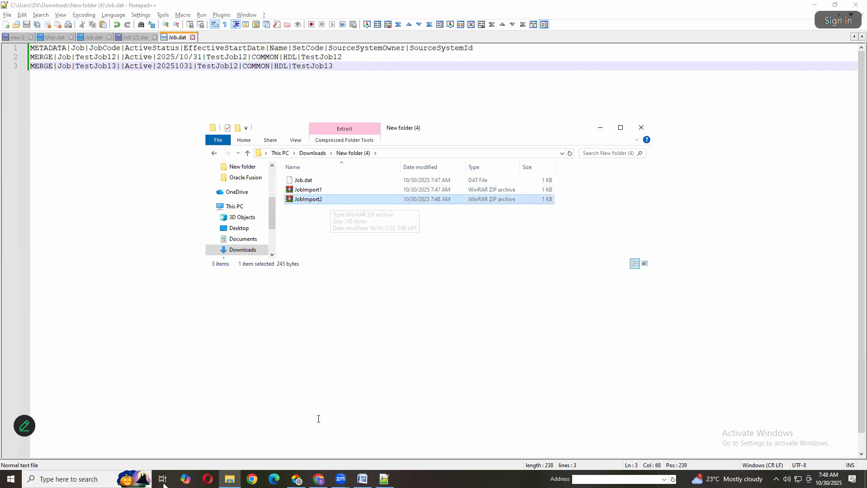
Switch to Oracle Fusion in the browser, go to the home page, and show the My Client Groups apps
{"action": "left_click", "coordinate": [296, 479]}
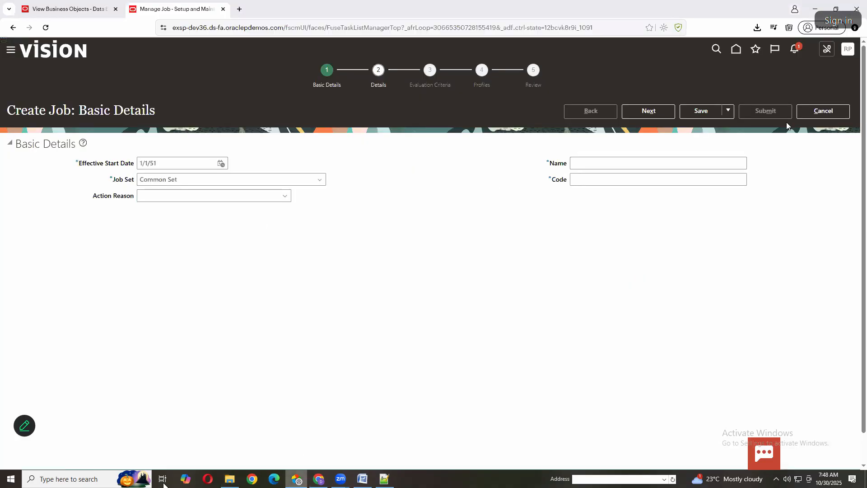
{"action": "left_click", "coordinate": [737, 49]}
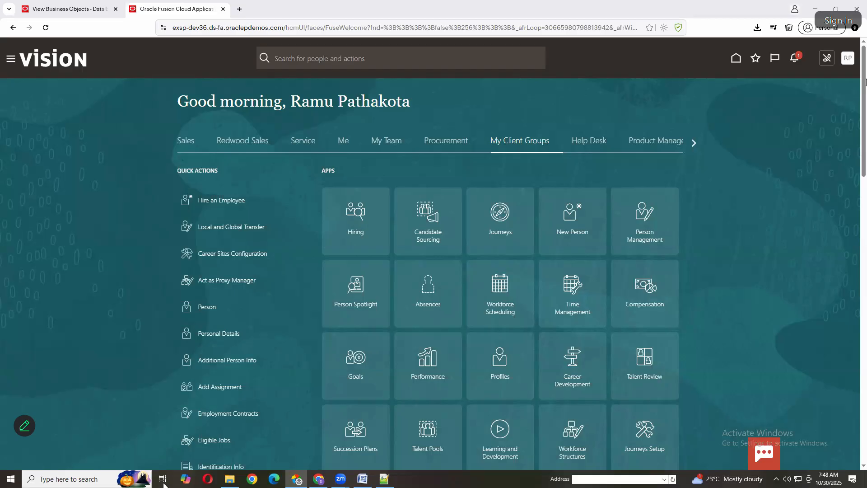
{"action": "left_click", "coordinate": [344, 141]}
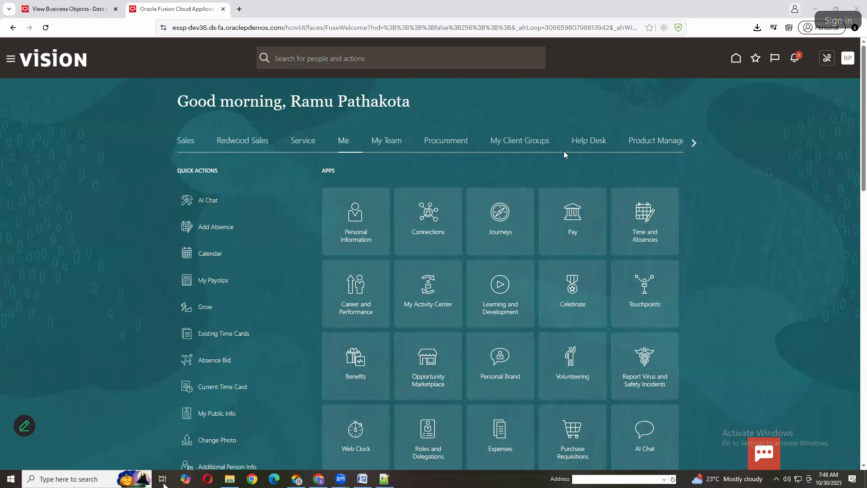
{"action": "left_click", "coordinate": [524, 142]}
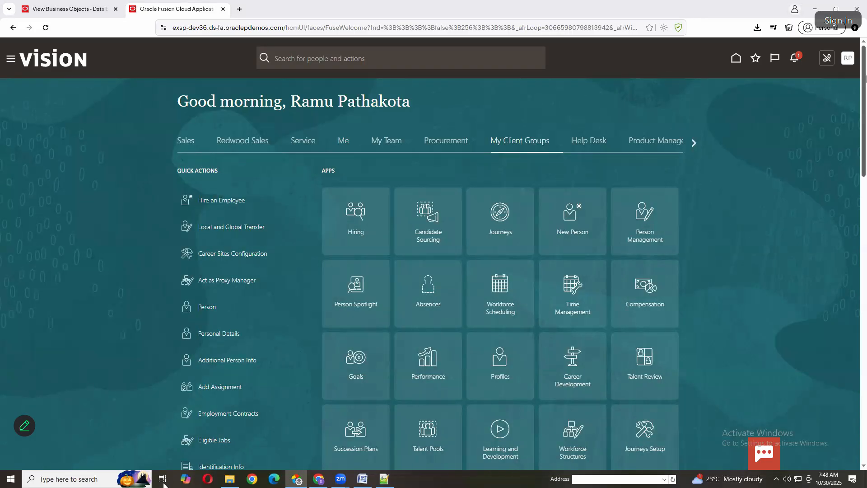
{"action": "mouse_move", "coordinate": [23, 473]}
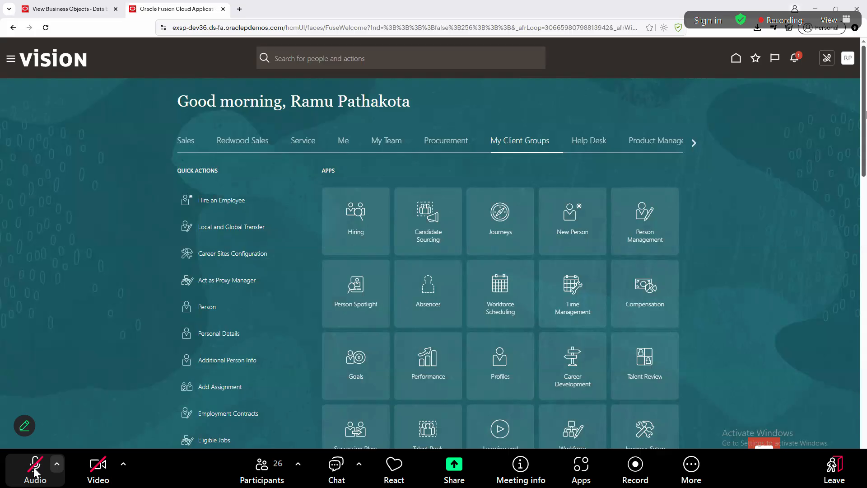
{"action": "left_click", "coordinate": [34, 472]}
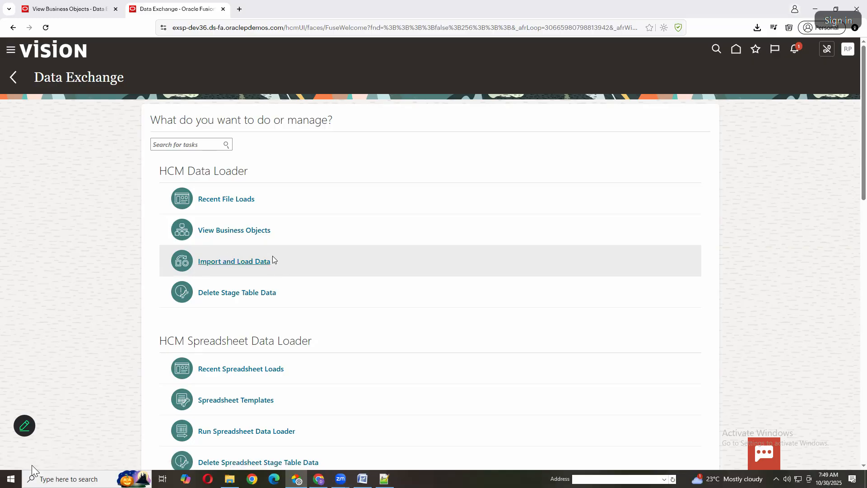
Open Import and Load Data, import the local file JobImport1 from Downloads, New folder (4), and submit the import and load process
{"action": "left_click", "coordinate": [214, 264]}
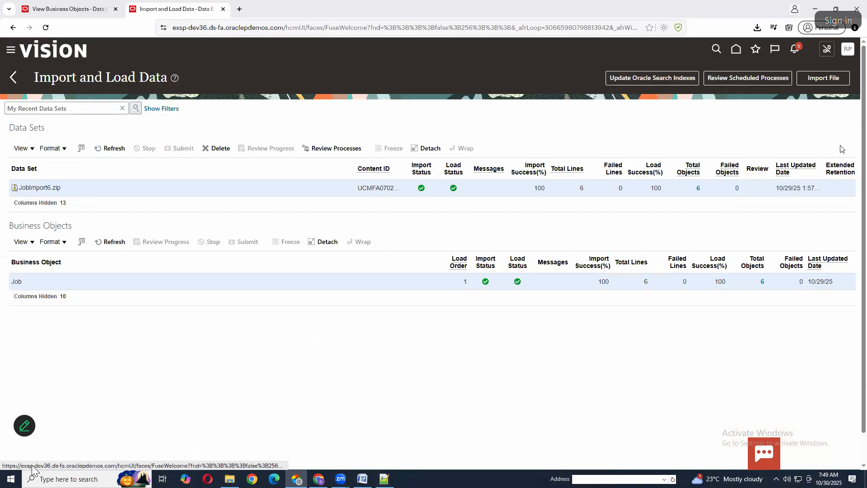
{"action": "left_click", "coordinate": [822, 80]}
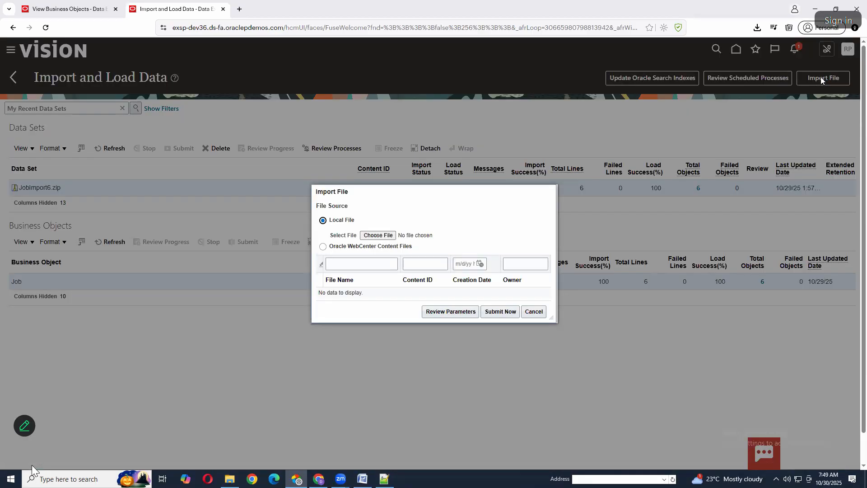
{"action": "left_click", "coordinate": [388, 236]}
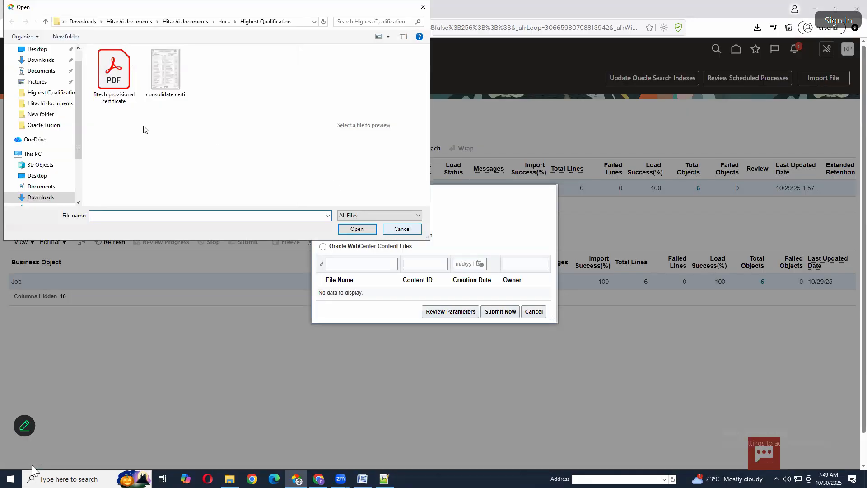
{"action": "left_click", "coordinate": [44, 59]}
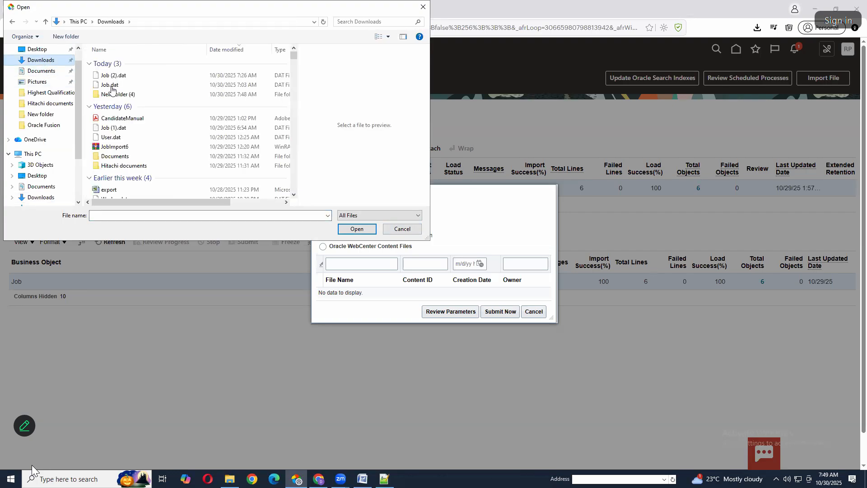
{"action": "double_click", "coordinate": [111, 95]}
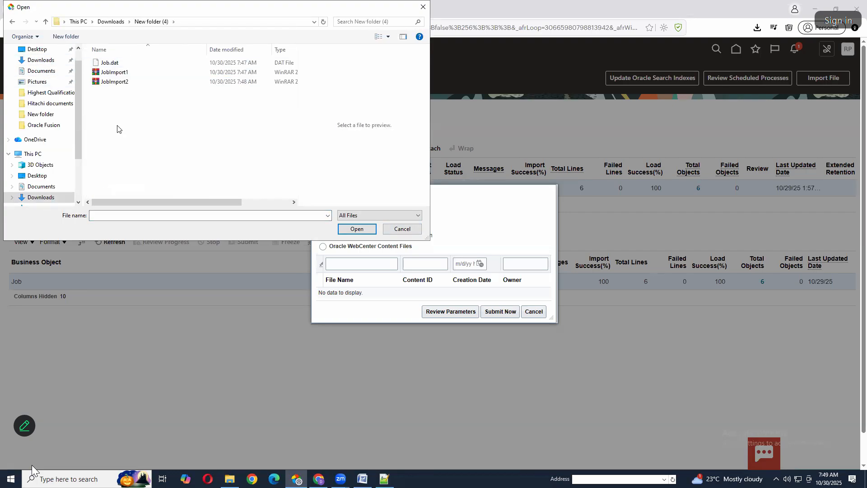
{"action": "left_click", "coordinate": [112, 74]}
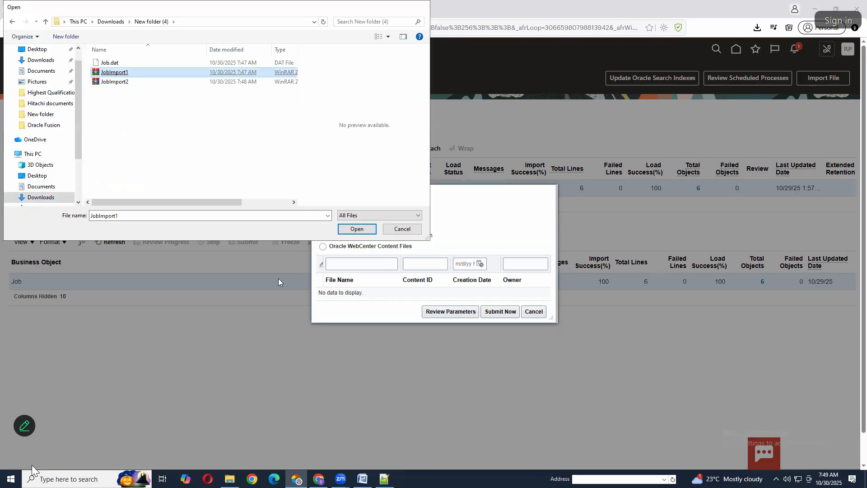
{"action": "key", "text": "Return"}
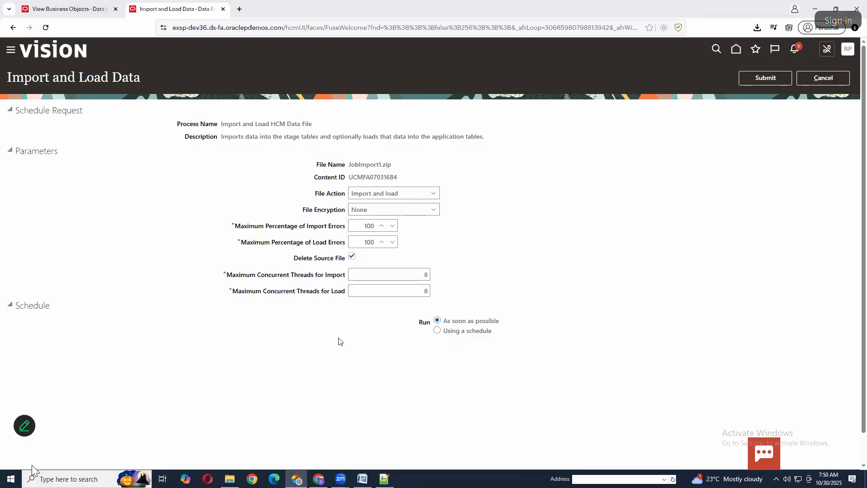
{"action": "left_click", "coordinate": [774, 78]}
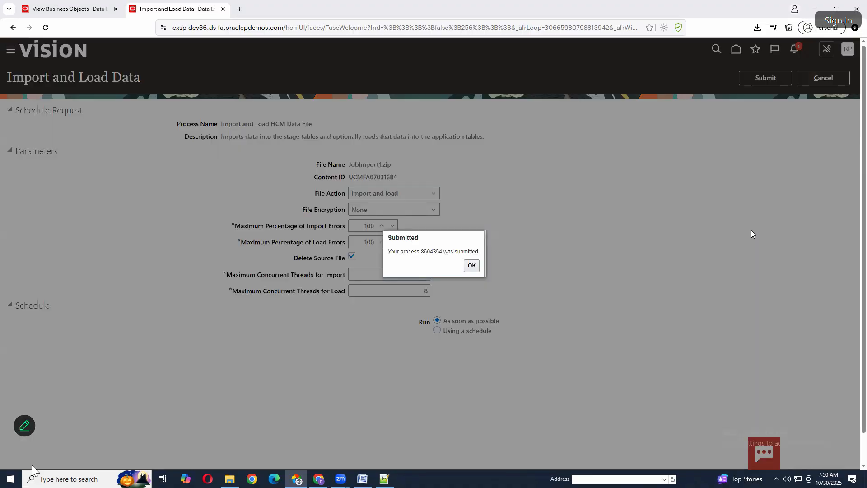
{"action": "double_click", "coordinate": [435, 252]}
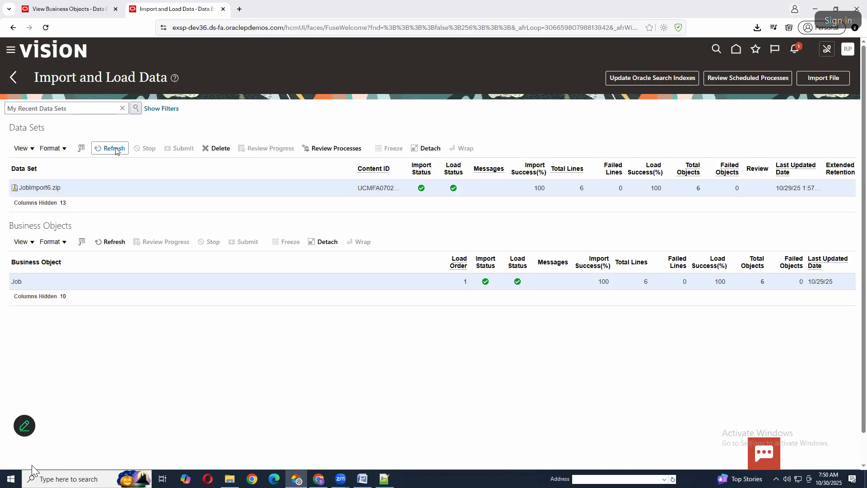
Refresh the data sets repeatedly to monitor the import and load status and failed lines of JobImport1.zip
{"action": "left_click", "coordinate": [115, 149]}
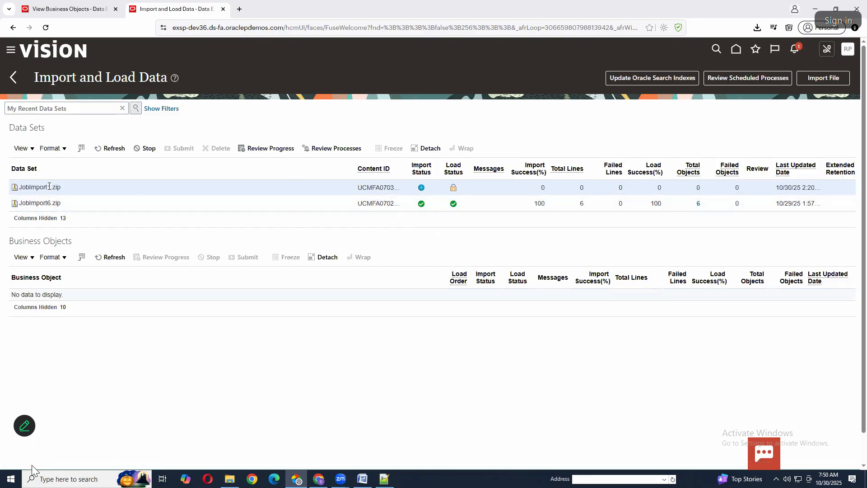
{"action": "left_click_drag", "start_coordinate": [19, 187], "coordinate": [61, 187]}
{"action": "left_click", "coordinate": [383, 121]}
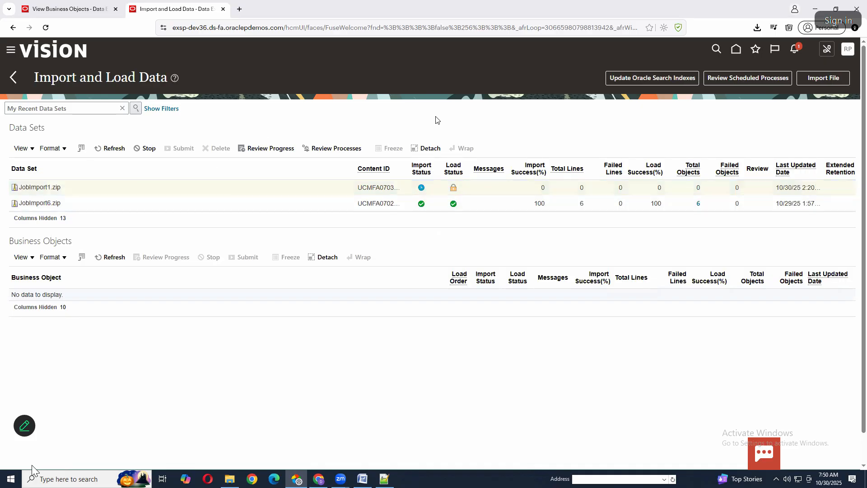
{"action": "left_click", "coordinate": [111, 149]}
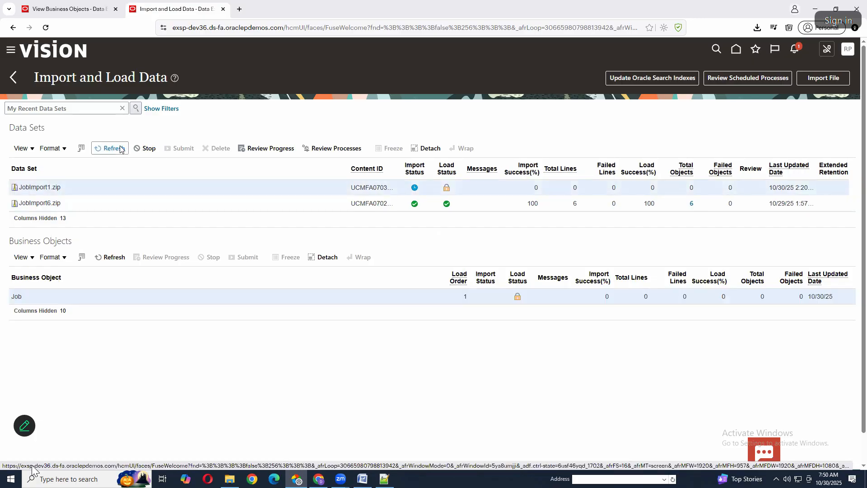
{"action": "left_click", "coordinate": [111, 148]}
{"action": "left_click", "coordinate": [120, 148]}
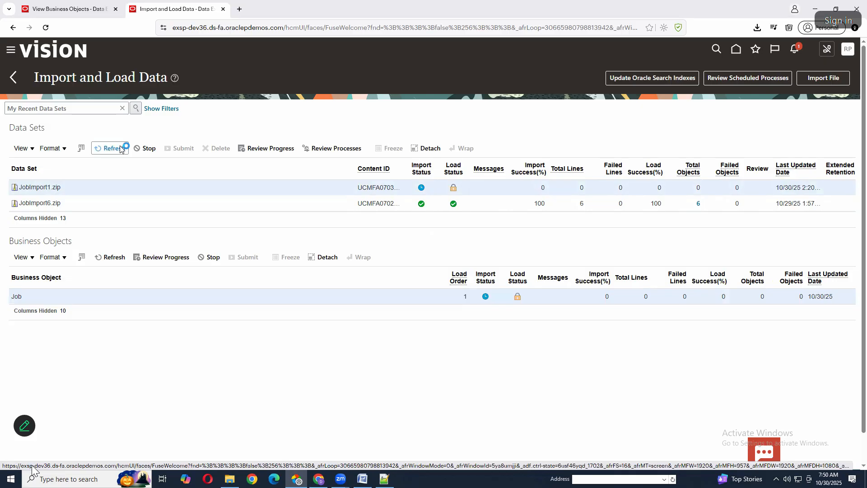
{"action": "left_click", "coordinate": [120, 148]}
{"action": "left_click", "coordinate": [120, 148]}
{"action": "left_click", "coordinate": [122, 150]}
{"action": "left_click", "coordinate": [121, 149]}
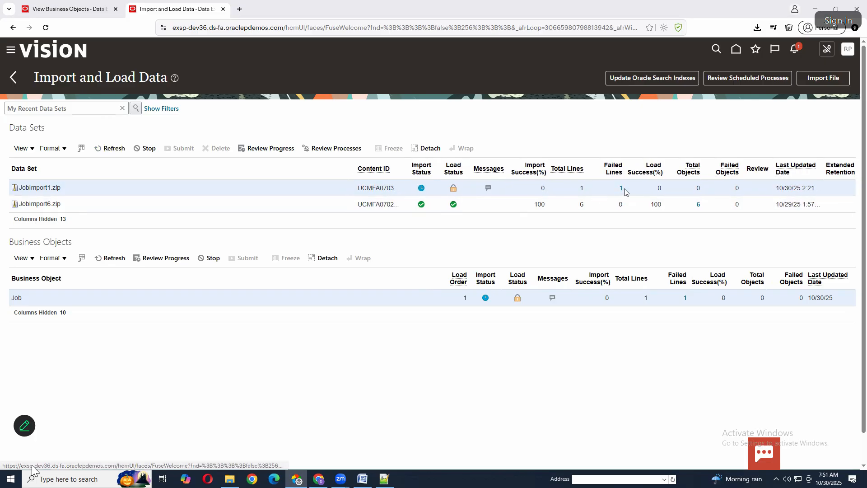
{"action": "left_click_drag", "start_coordinate": [625, 189], "coordinate": [626, 181]}
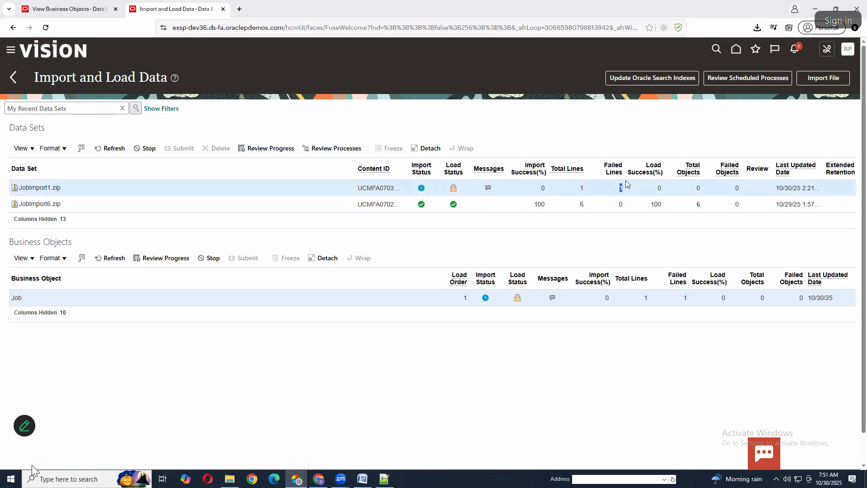
{"action": "left_click", "coordinate": [114, 150]}
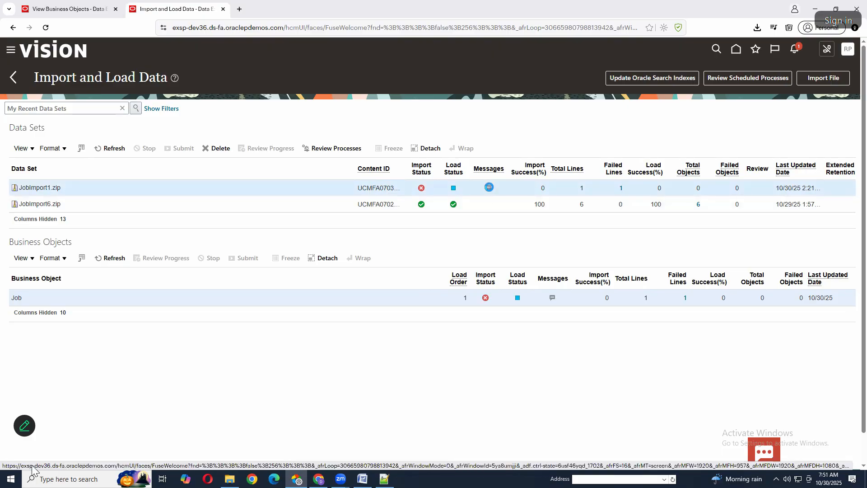
Open the messages for JobImport1.zip and examine the details of the file line import error
{"action": "left_click", "coordinate": [489, 189]}
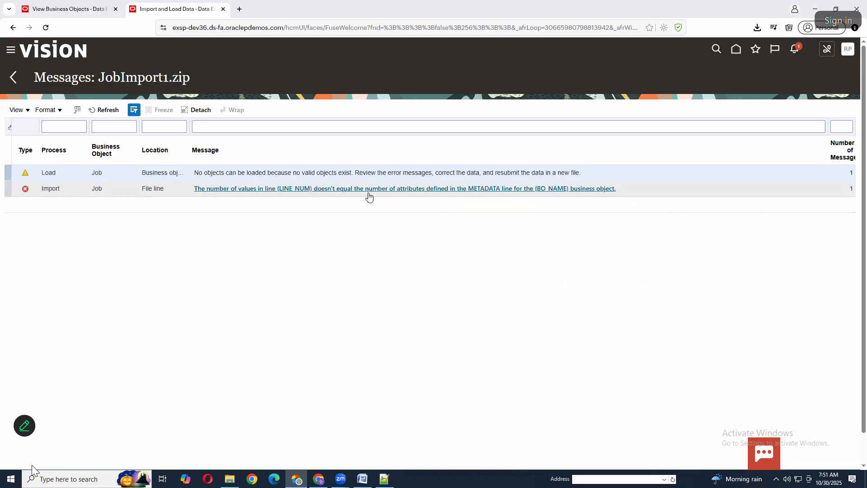
{"action": "left_click", "coordinate": [397, 190]}
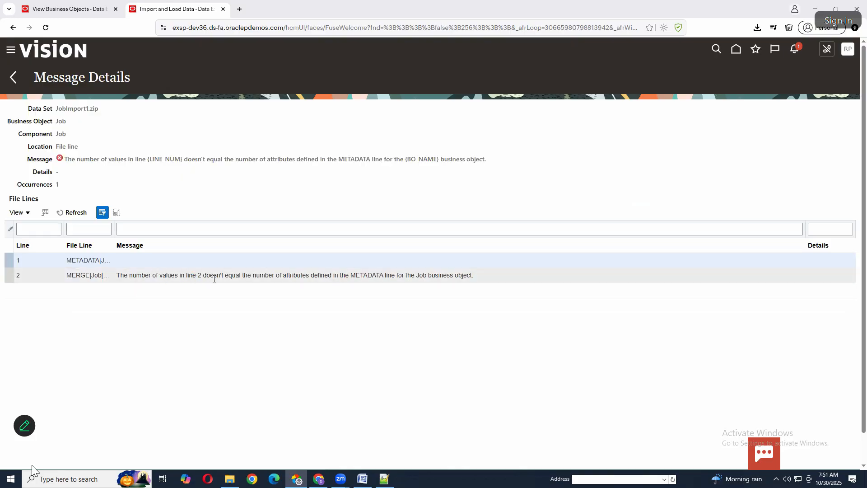
{"action": "left_click", "coordinate": [373, 277]}
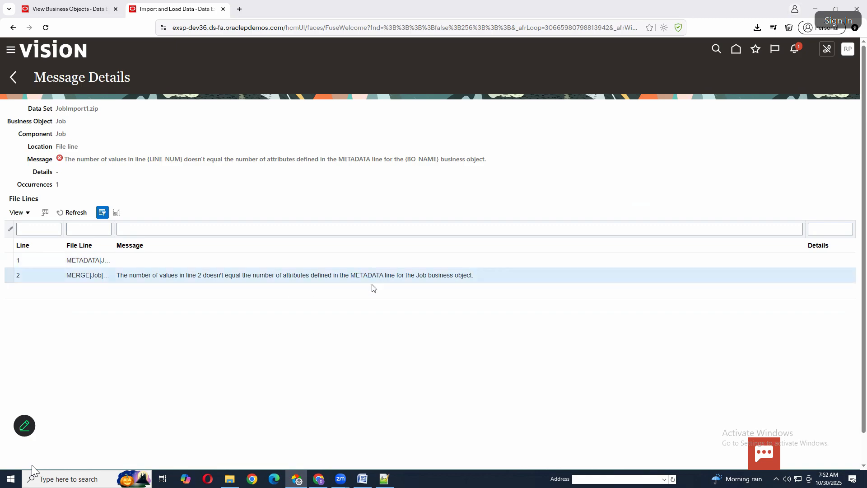
Switch to Notepad++, compare Job.dat's METADATA and MERGE lines, and delete the row 3 MERGE line for TestJob13
{"action": "left_click", "coordinate": [385, 479]}
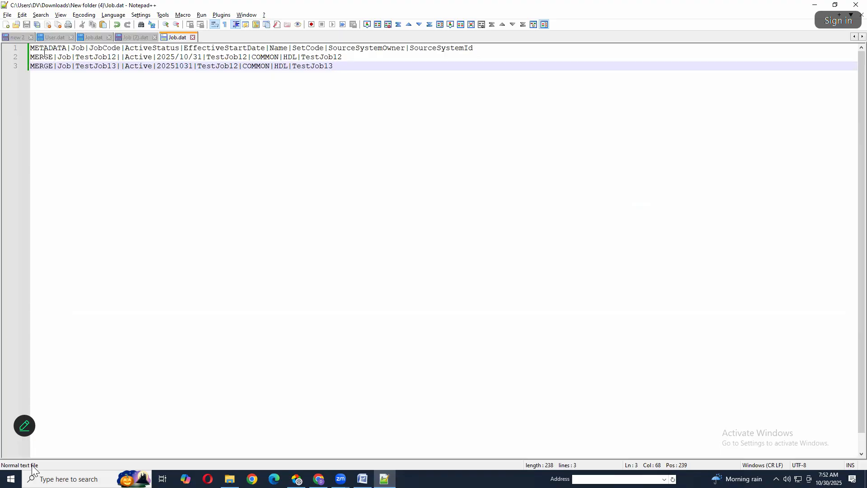
{"action": "left_click_drag", "start_coordinate": [474, 48], "coordinate": [368, 55]}
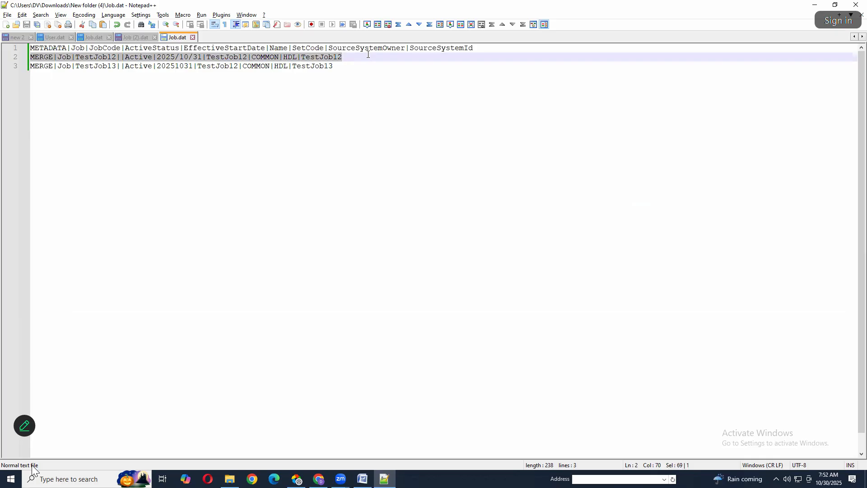
{"action": "key", "text": "alt+Tab"}
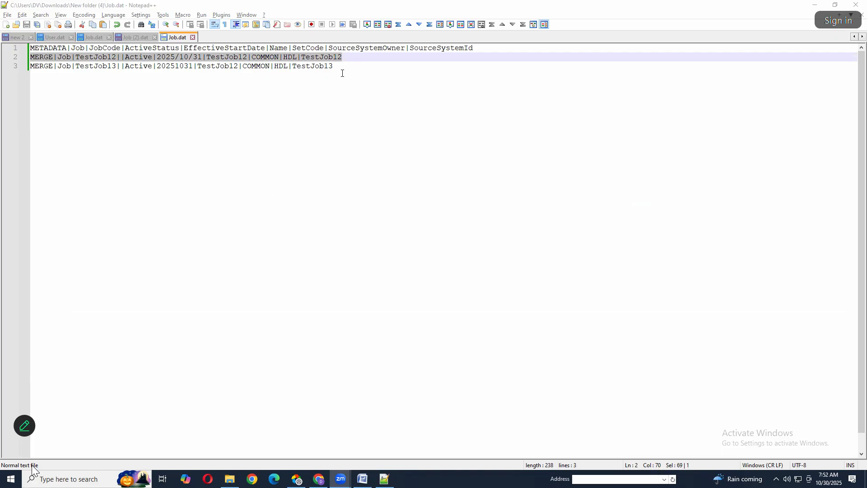
{"action": "left_click_drag", "start_coordinate": [335, 67], "coordinate": [29, 66]}
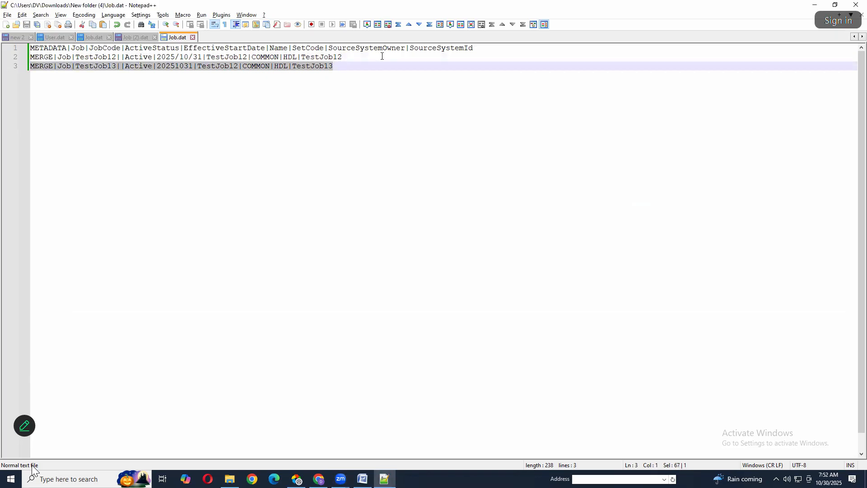
{"action": "key", "text": "Delete"}
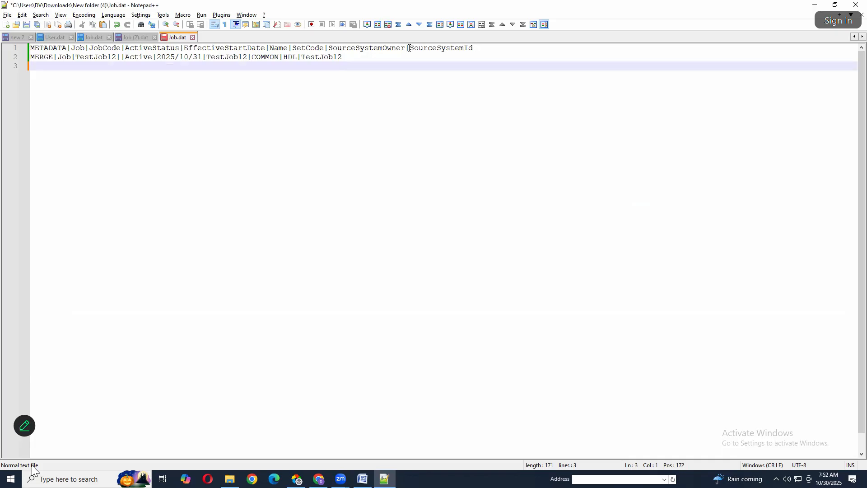
Remove the extra pipe delimiter between TestJob12 and Active in the row 2 MERGE line, and save Job.dat
{"action": "left_click_drag", "start_coordinate": [473, 48], "coordinate": [247, 48]}
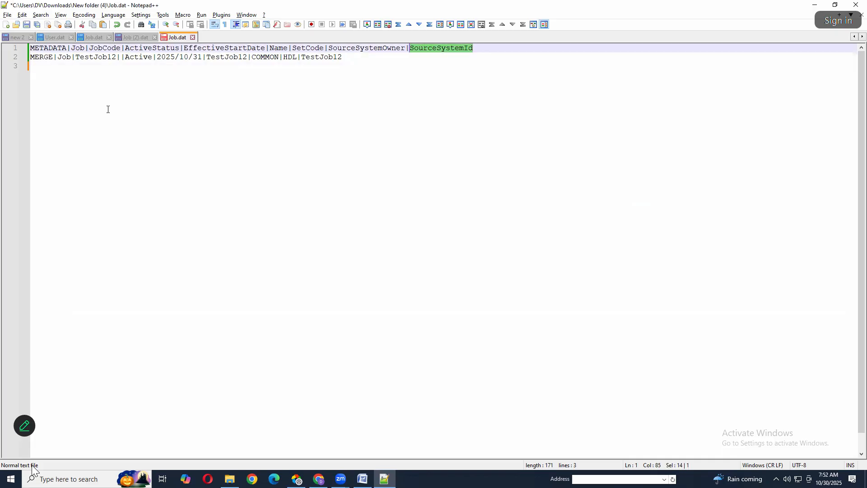
{"action": "left_click", "coordinate": [125, 57]}
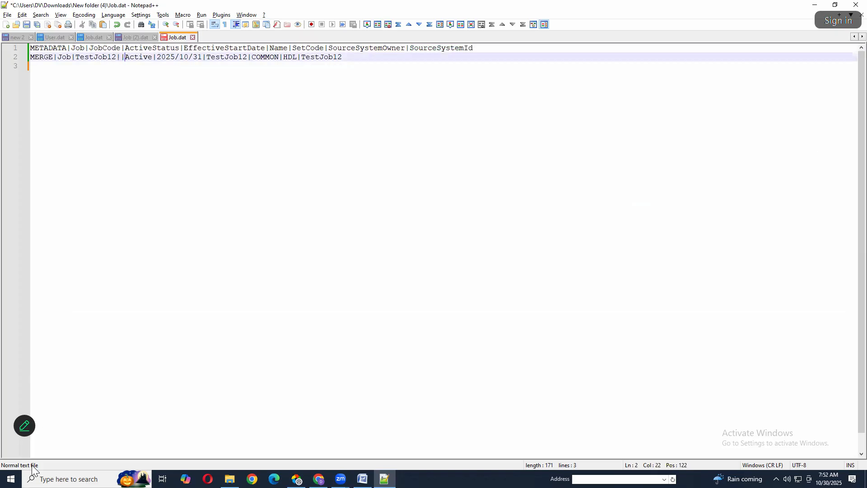
{"action": "key", "text": "BackSpace"}
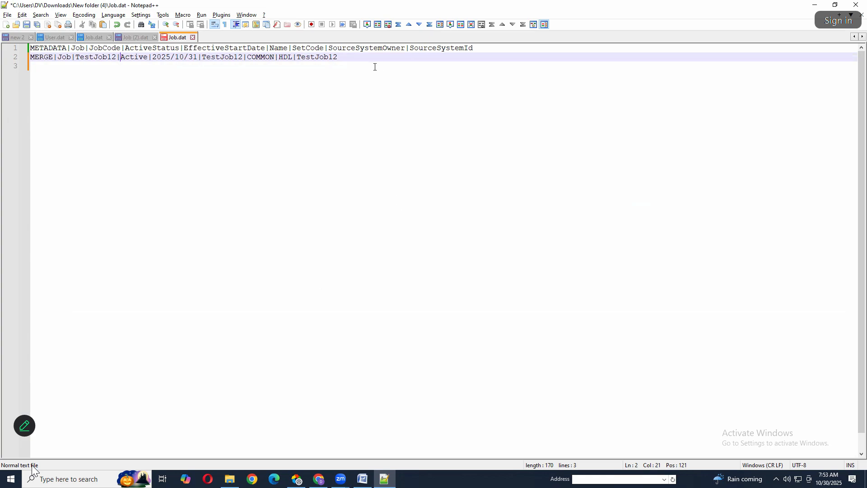
{"action": "left_click_drag", "start_coordinate": [357, 57], "coordinate": [27, 59]}
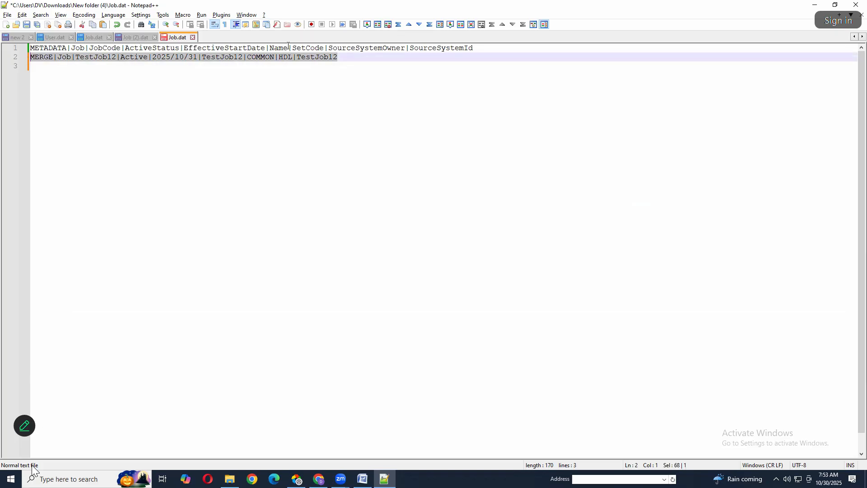
{"action": "left_click_drag", "start_coordinate": [474, 47], "coordinate": [45, 45]}
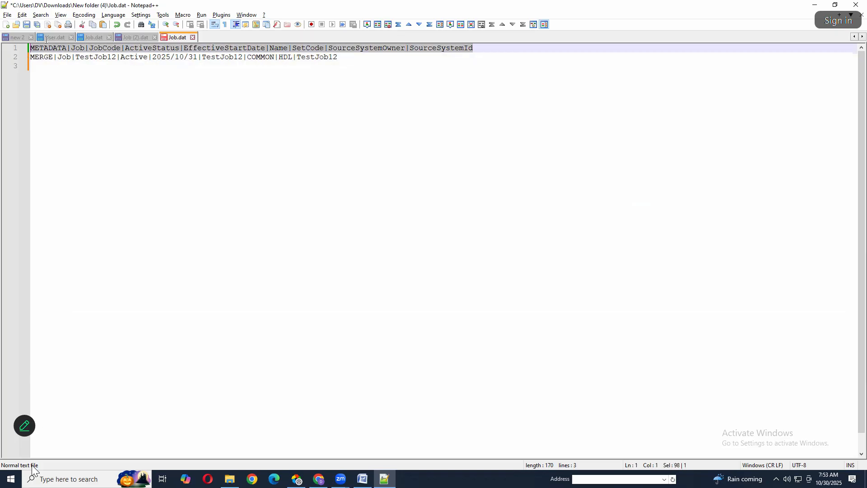
{"action": "left_click", "coordinate": [78, 97]}
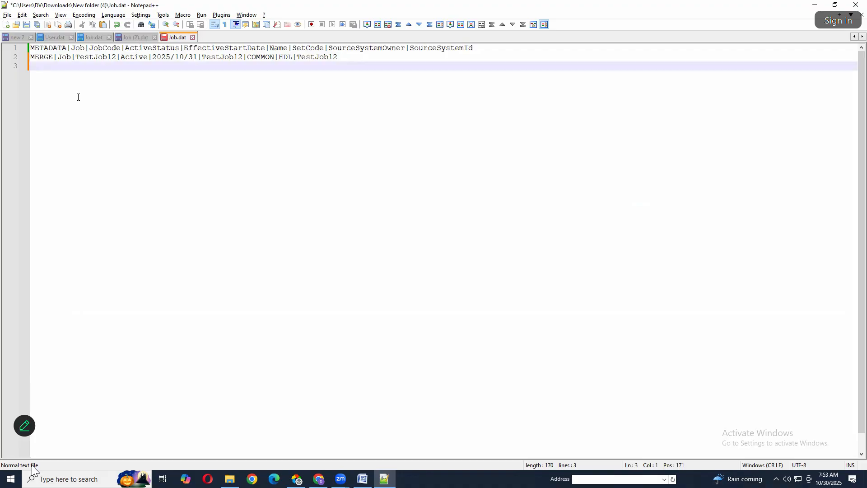
{"action": "key", "text": "ctrl+s"}
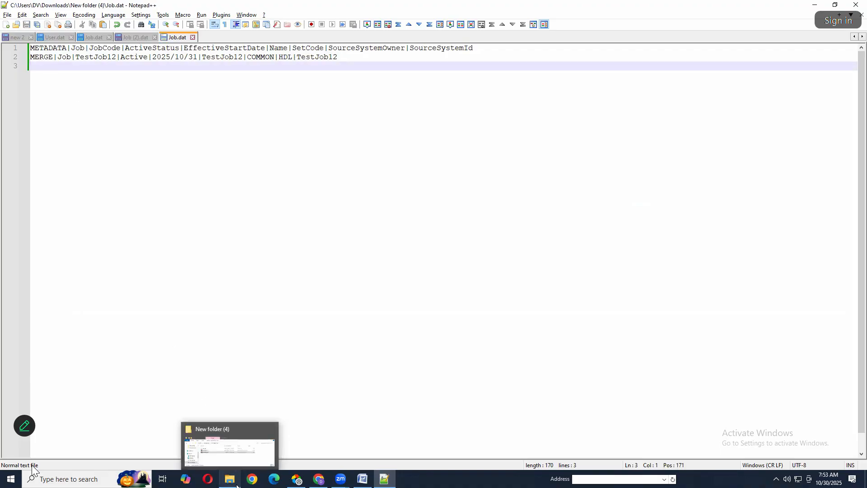
In File Explorer, delete the old JobImport1 and JobImport2 archives from New folder (4)
{"action": "left_click", "coordinate": [230, 479]}
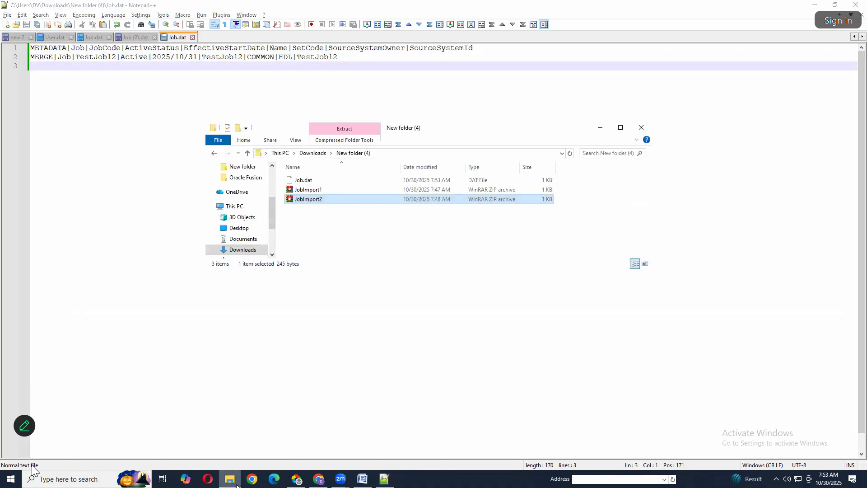
{"action": "left_click", "coordinate": [304, 192]}
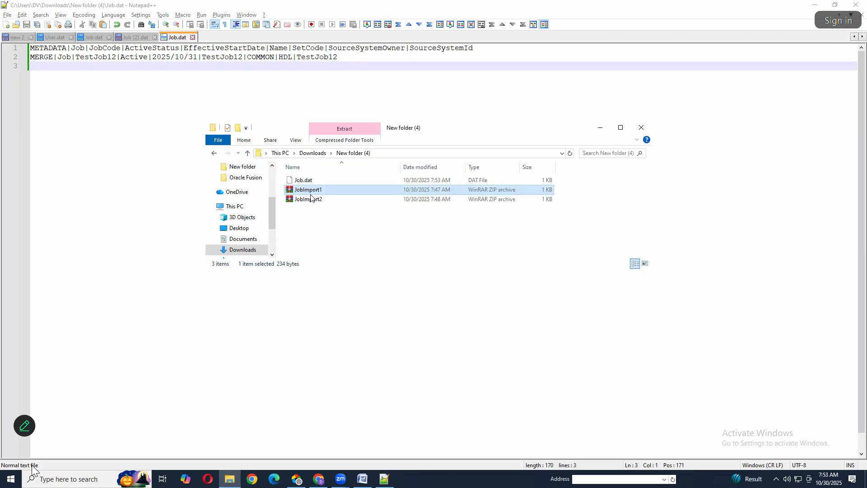
{"action": "left_click_drag", "start_coordinate": [326, 219], "coordinate": [309, 191]}
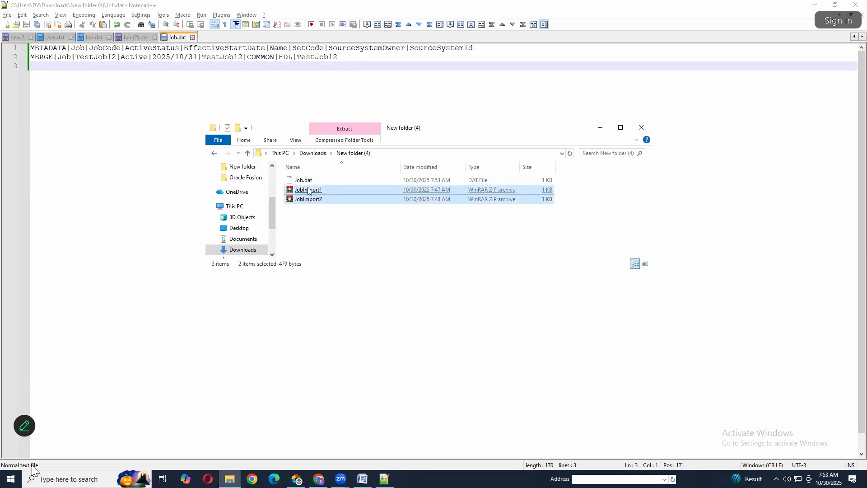
{"action": "key", "text": "Delete"}
Compress Job.dat into a ZIP archive named JobImport12 in New folder (4)
{"action": "left_click", "coordinate": [303, 180]}
{"action": "right_click", "coordinate": [306, 181]}
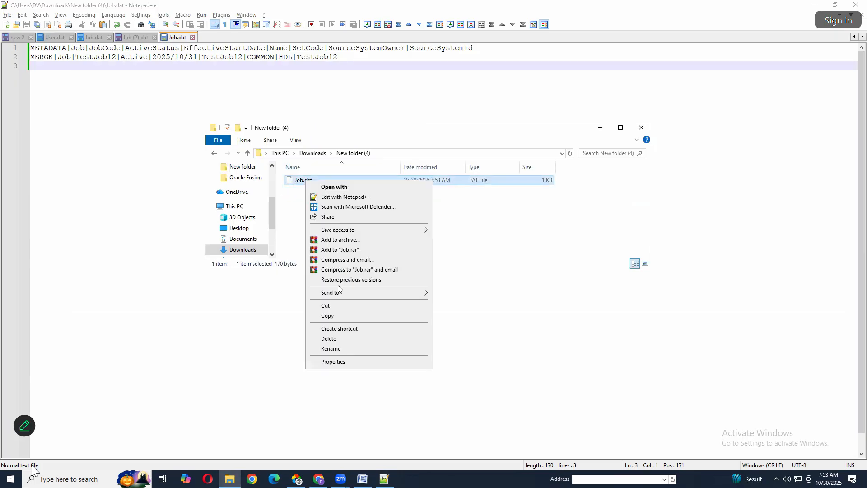
{"action": "mouse_move", "coordinate": [361, 291]}
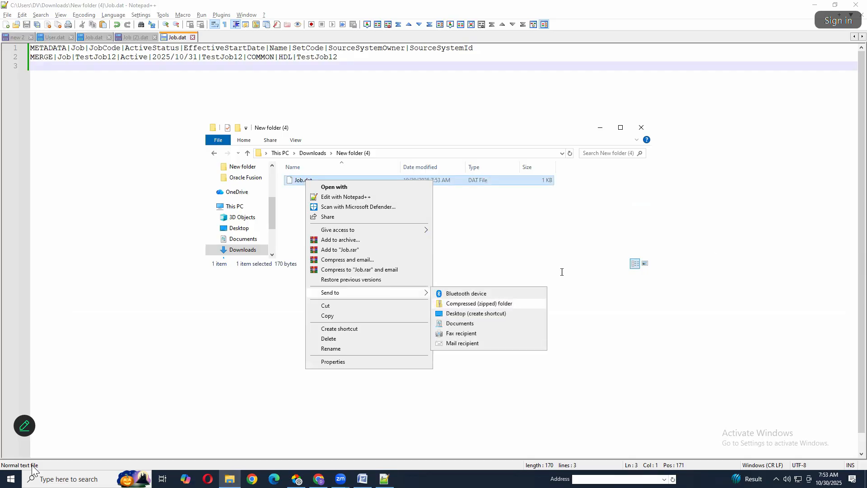
{"action": "left_click", "coordinate": [479, 303]}
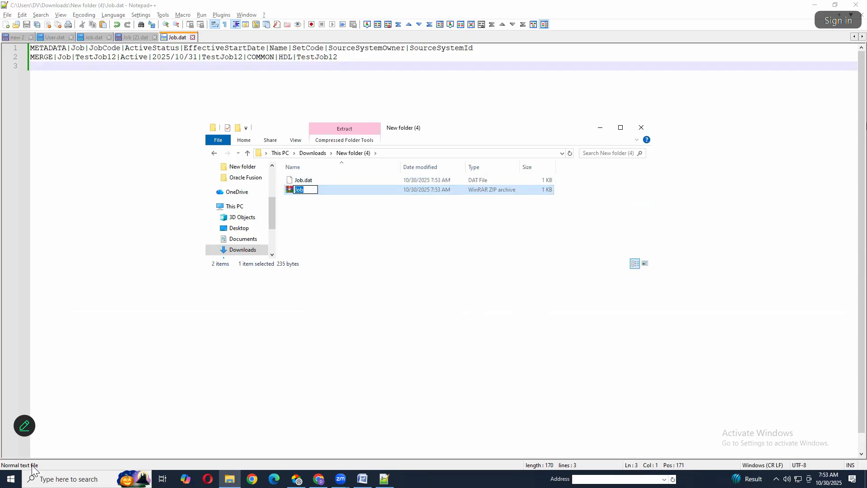
{"action": "key", "text": "End"}
{"action": "type", "text": "Import12"}
{"action": "left_click", "coordinate": [339, 217]}
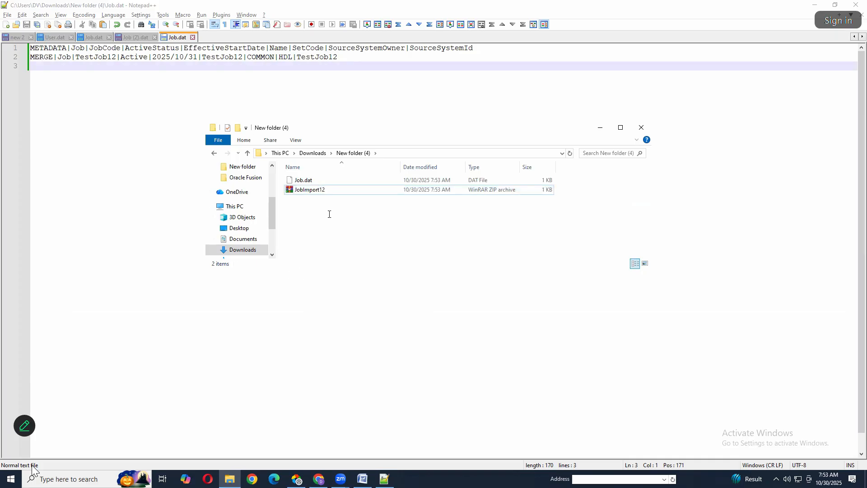
Switch to the Oracle Fusion browser window and return from JobImport1.zip's message details to the Import and Load Data page
{"action": "key", "text": "alt+Tab"}
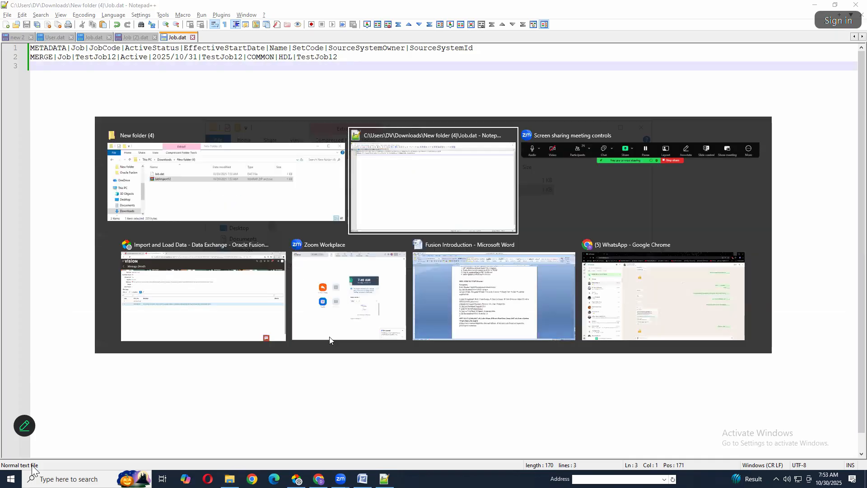
{"action": "key", "text": "Tab"}
{"action": "key", "text": "Tab"}
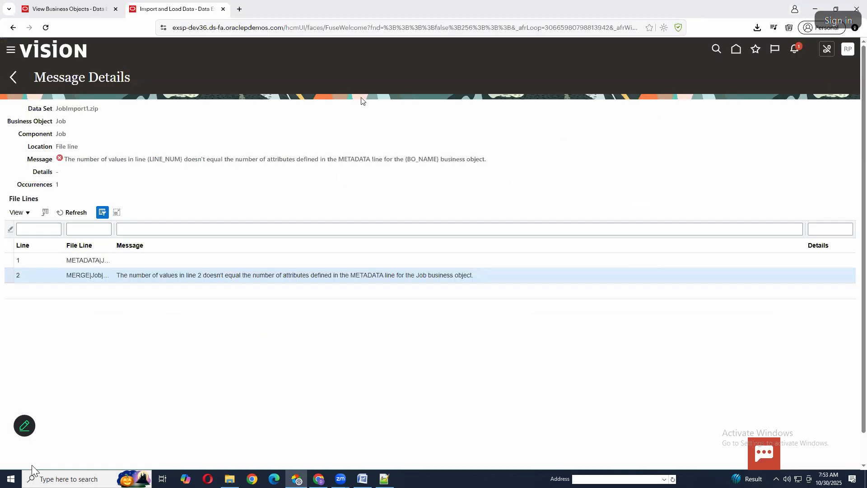
{"action": "left_click", "coordinate": [17, 75]}
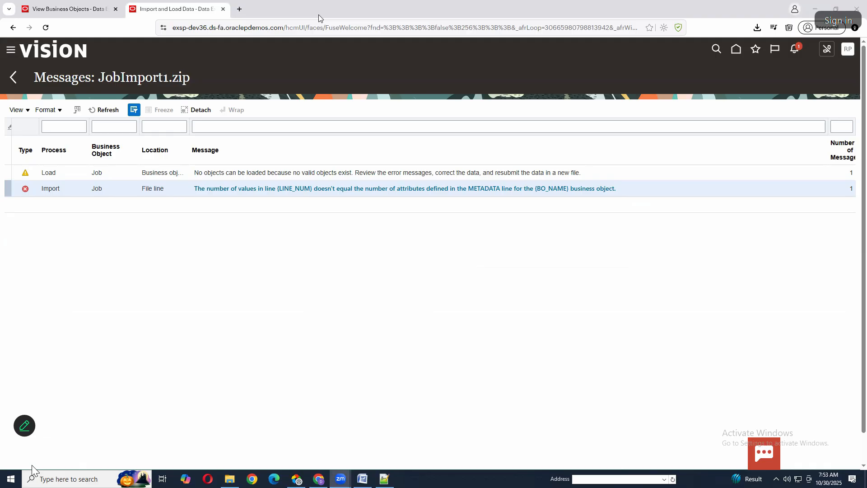
{"action": "left_click", "coordinate": [10, 78]}
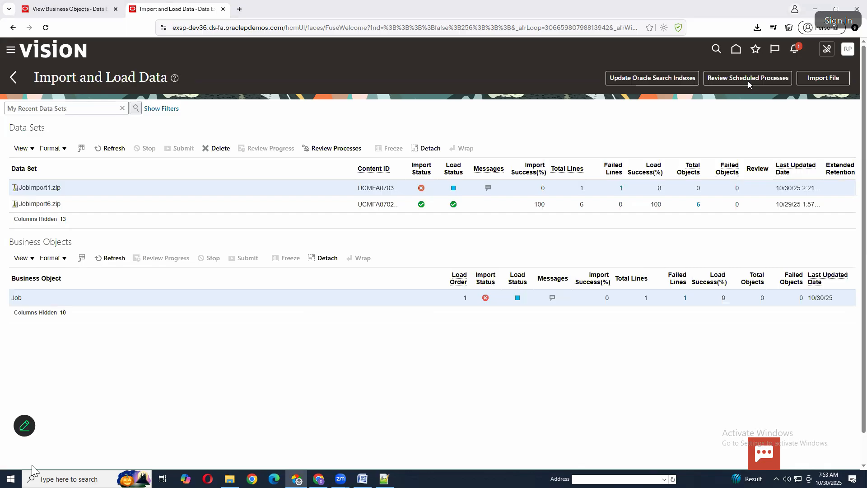
Import the local file JobImport12 from New folder (4), submitting it immediately, and acknowledge the submission
{"action": "left_click", "coordinate": [812, 80]}
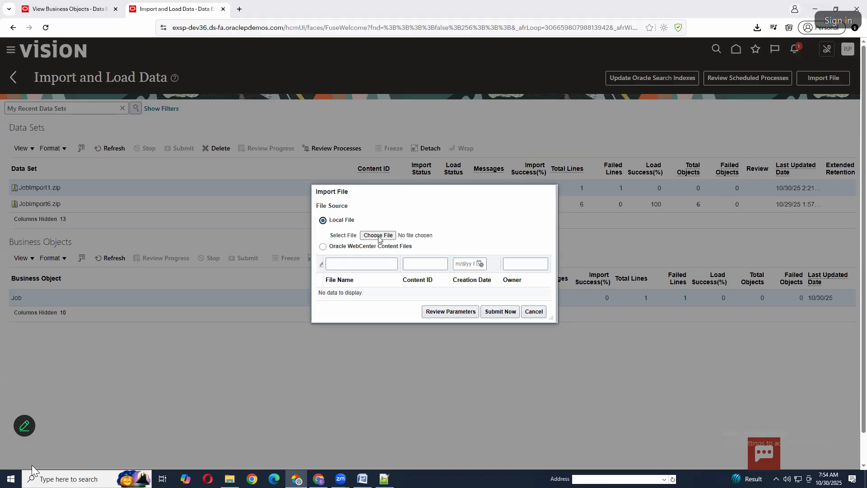
{"action": "left_click", "coordinate": [378, 236]}
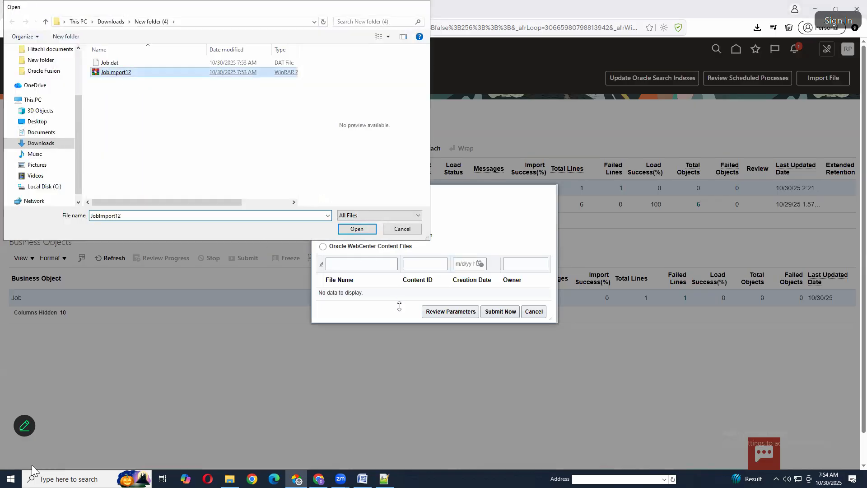
{"action": "key", "text": "Return"}
{"action": "left_click", "coordinate": [500, 312]}
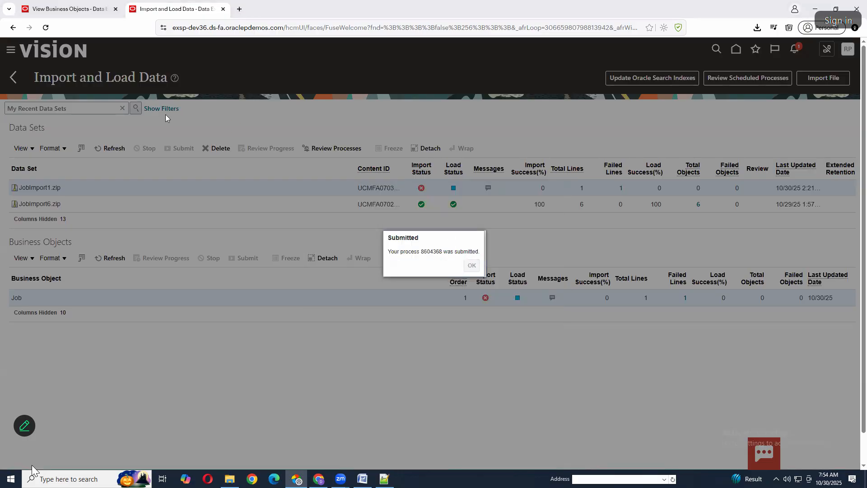
{"action": "key", "text": "Return"}
Refresh the data sets repeatedly to monitor the import and load status of JobImport12.zip until processing finishes
{"action": "left_click", "coordinate": [119, 149]}
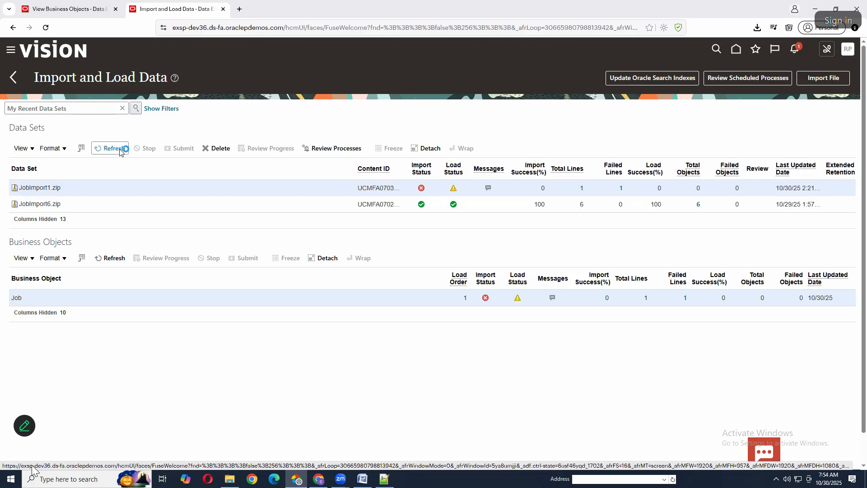
{"action": "left_click", "coordinate": [113, 149]}
{"action": "left_click", "coordinate": [120, 151]}
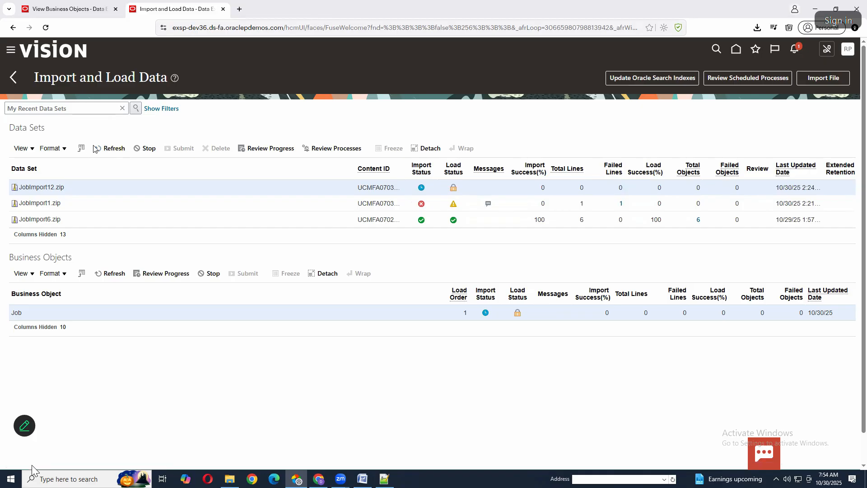
{"action": "left_click", "coordinate": [109, 149]}
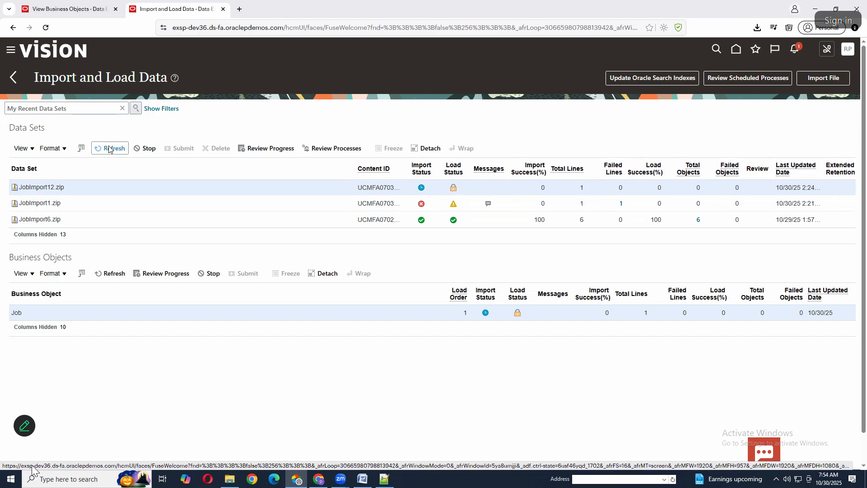
{"action": "left_click", "coordinate": [109, 150]}
{"action": "left_click", "coordinate": [108, 150]}
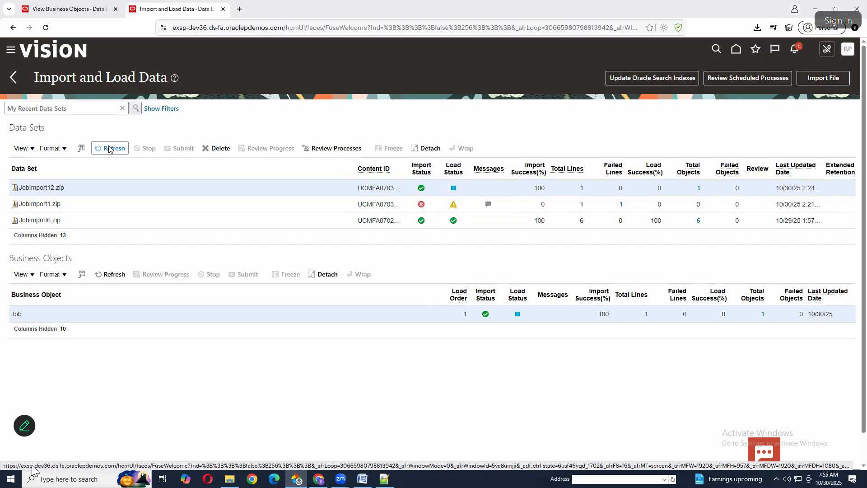
{"action": "left_click", "coordinate": [110, 149]}
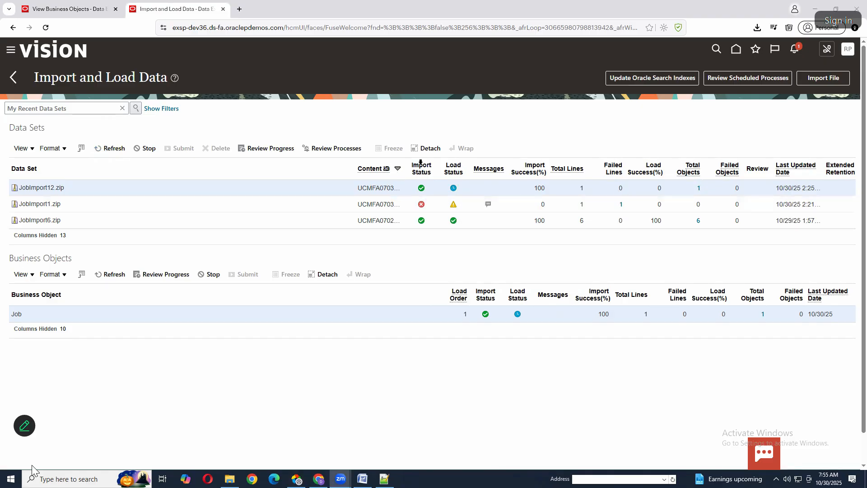
{"action": "left_click", "coordinate": [100, 148]}
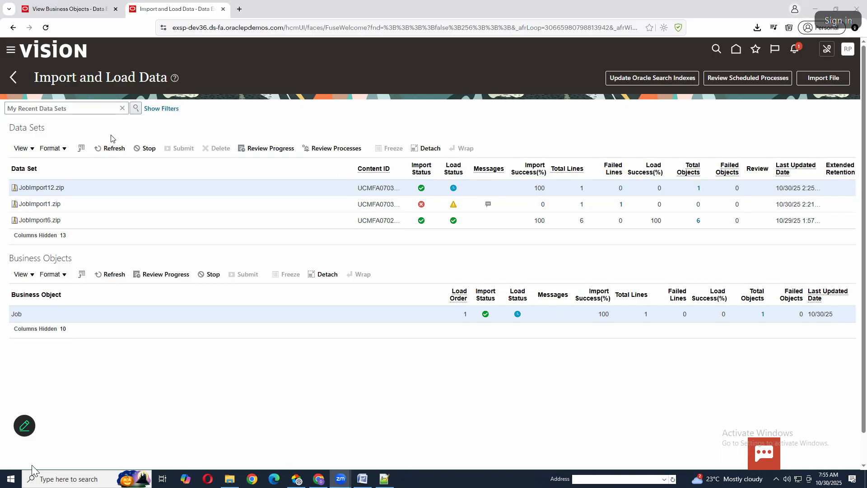
{"action": "left_click", "coordinate": [107, 149]}
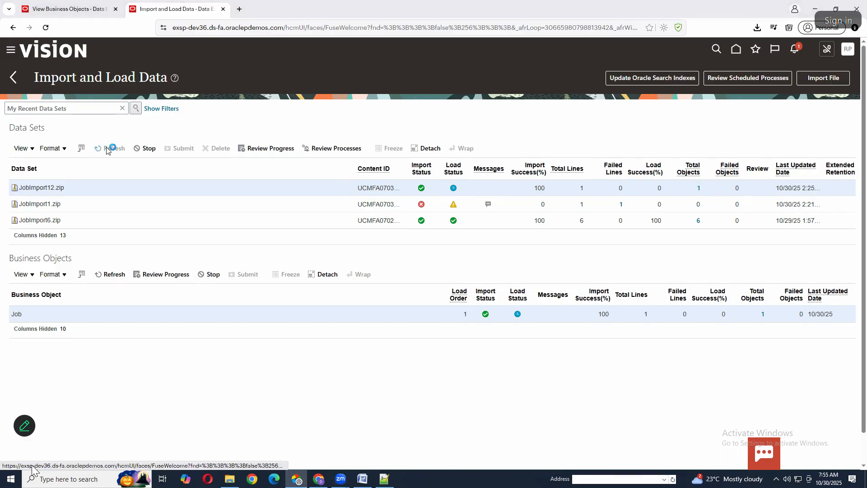
{"action": "scroll", "coordinate": [107, 149], "scroll_direction": "down", "scroll_amount": 1}
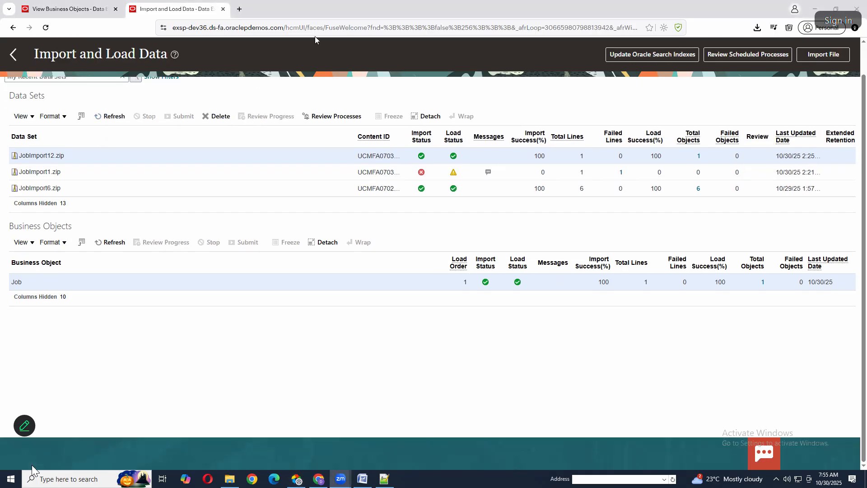
Duplicate the Import and Load Data browser tab and load the site's base address there by removing the path starting at hcmUI
{"action": "left_click", "coordinate": [47, 7]}
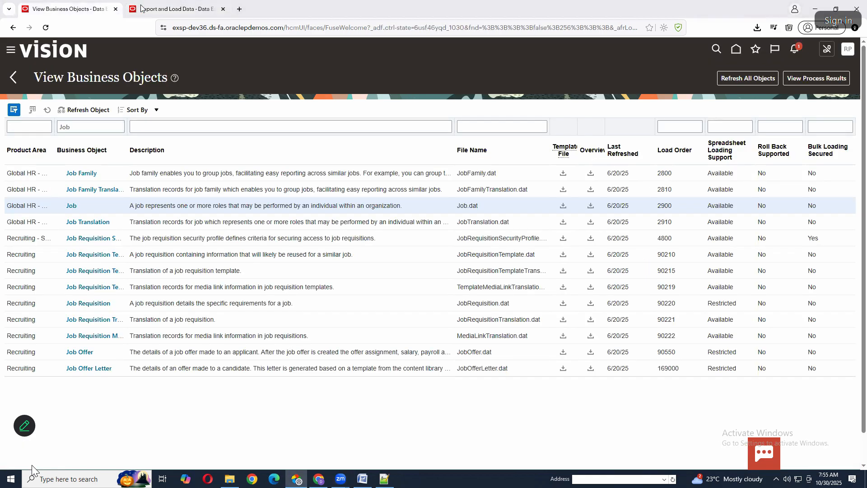
{"action": "left_click", "coordinate": [155, 9]}
{"action": "right_click", "coordinate": [155, 9]}
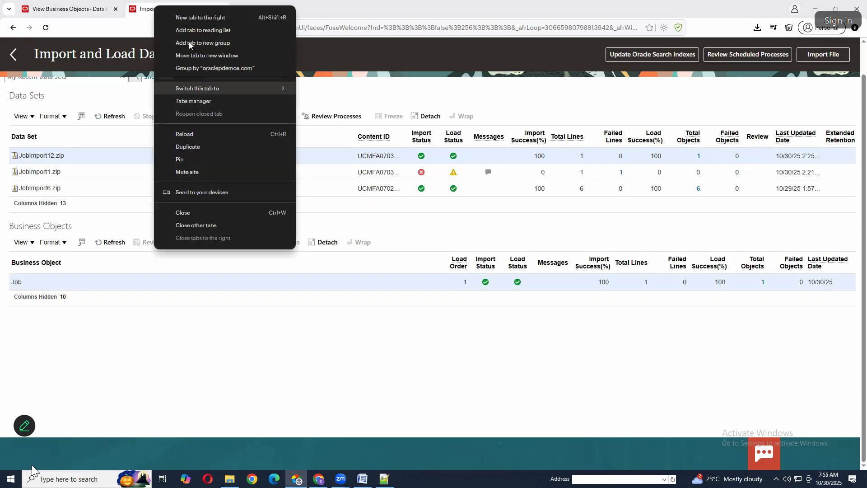
{"action": "left_click", "coordinate": [188, 147]}
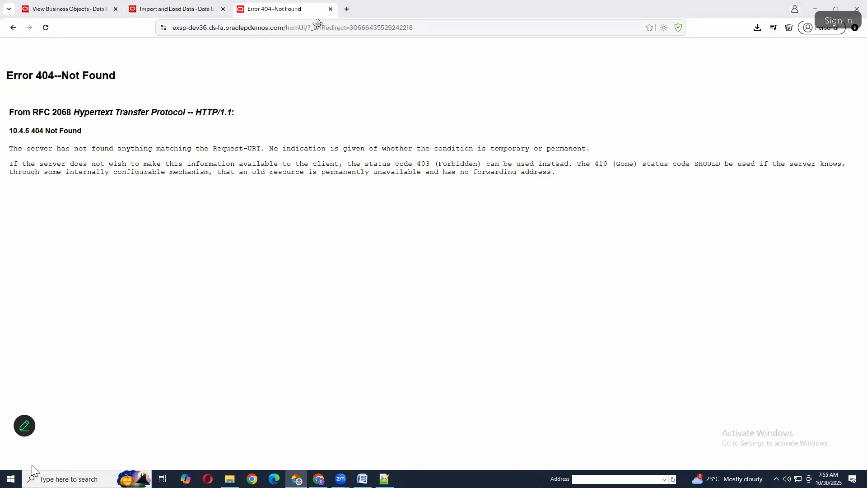
{"action": "left_click_drag", "start_coordinate": [287, 28], "coordinate": [447, 30]}
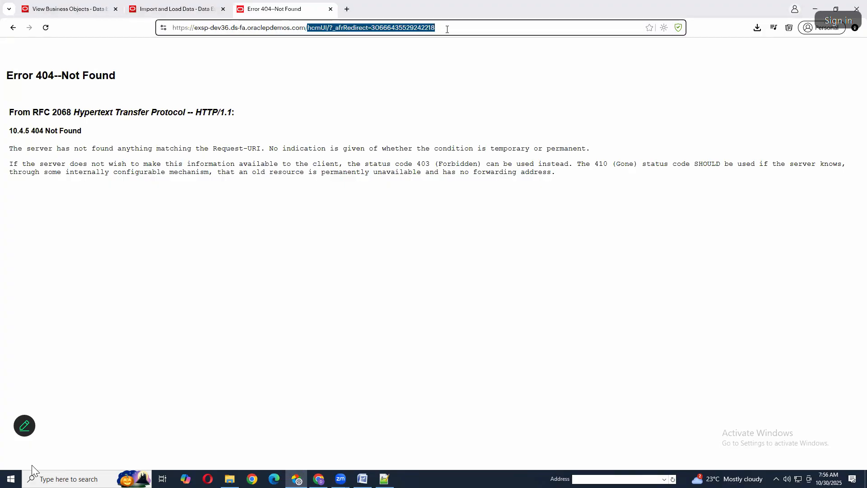
{"action": "key", "text": "BackSpace"}
{"action": "key", "text": "Return"}
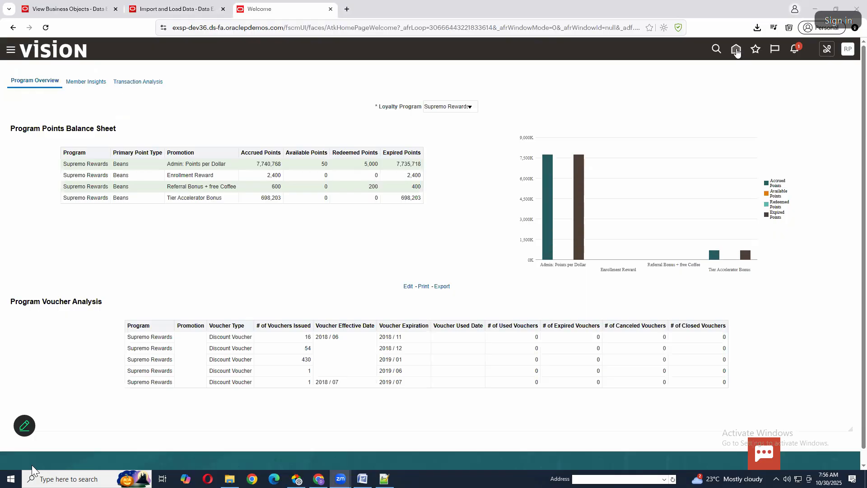
Go to the Oracle Fusion home page and open the Search page of Setup and Maintenance
{"action": "left_click", "coordinate": [736, 50]}
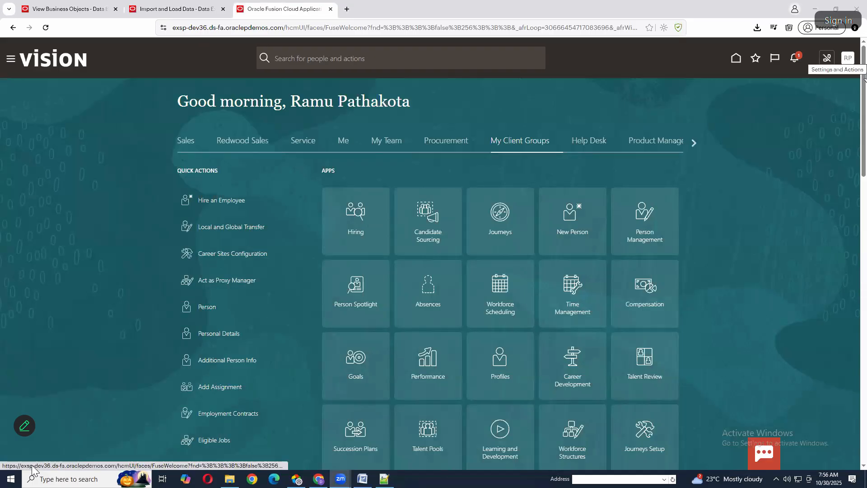
{"action": "left_click", "coordinate": [848, 57]}
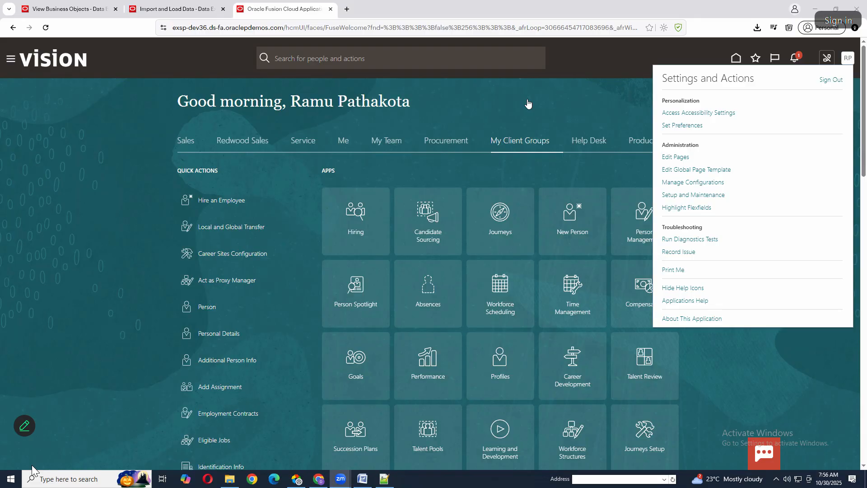
{"action": "left_click", "coordinate": [709, 198]}
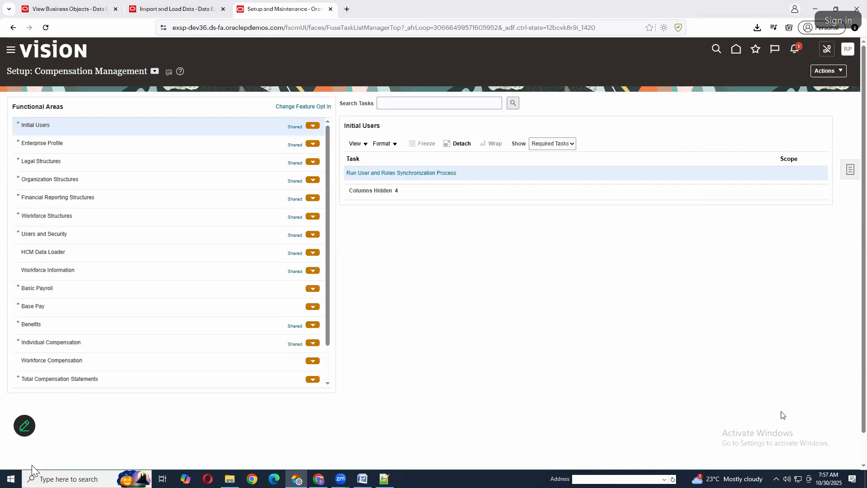
{"action": "left_click", "coordinate": [851, 171]}
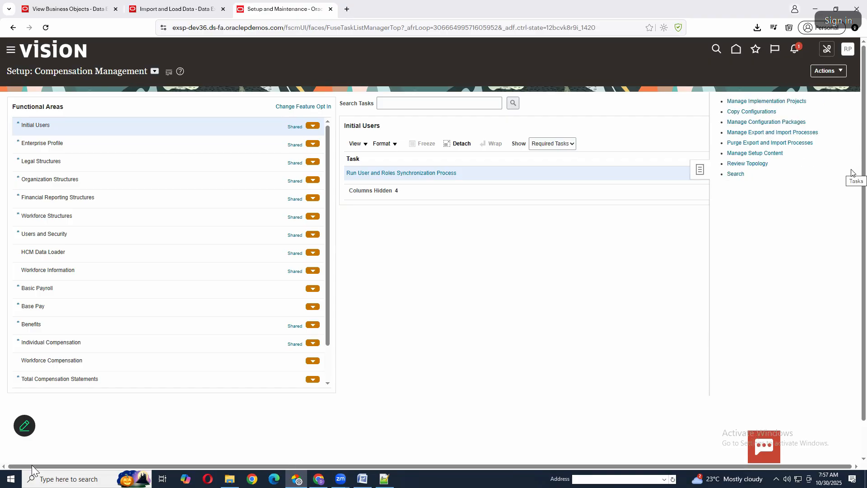
{"action": "left_click", "coordinate": [737, 174]}
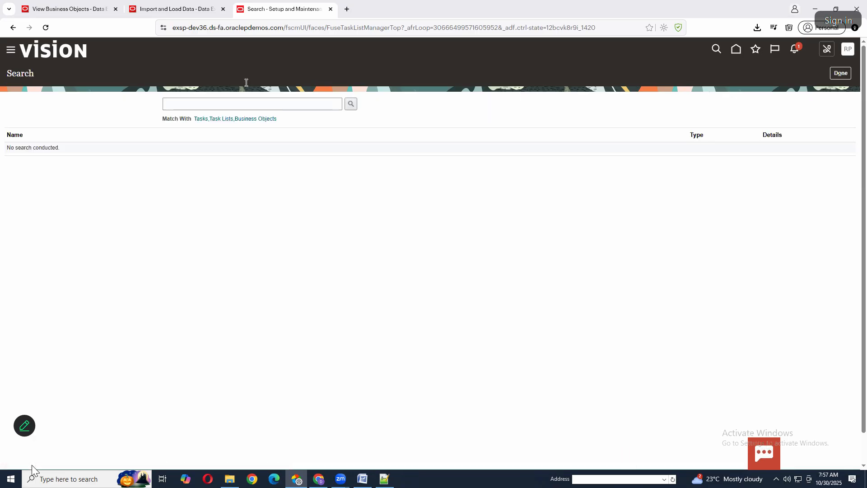
Search the setup tasks for Manage Job and open the Manage Job task
{"action": "left_click", "coordinate": [252, 105]}
{"action": "left_click", "coordinate": [229, 126]}
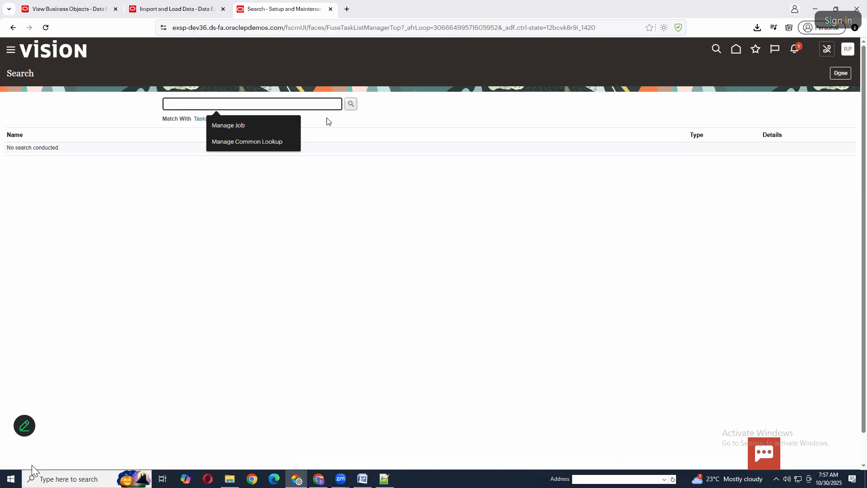
{"action": "left_click", "coordinate": [351, 104]}
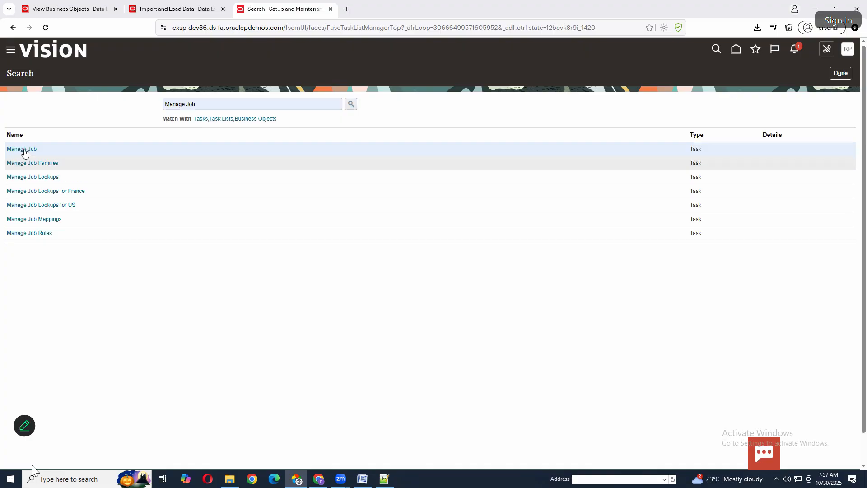
{"action": "left_click", "coordinate": [24, 148]}
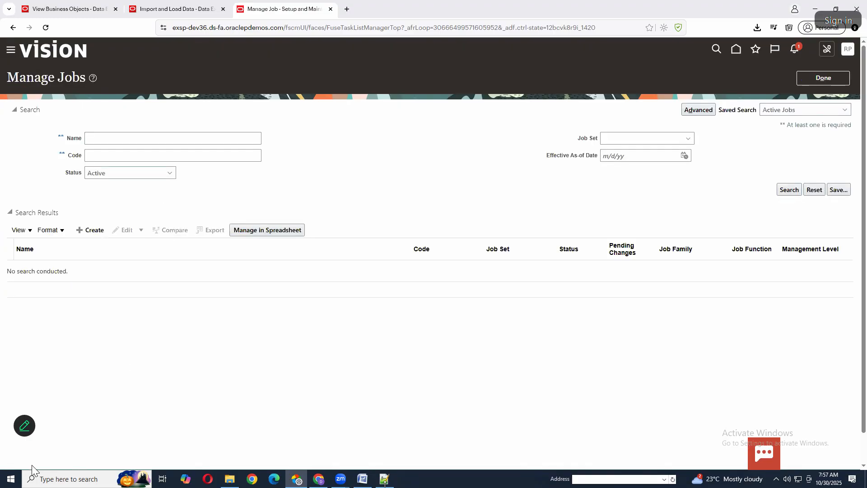
Copy the name TestJob12 from Job.dat in Notepad++ and search Manage Jobs in the browser for that name
{"action": "key", "text": "alt+Tab"}
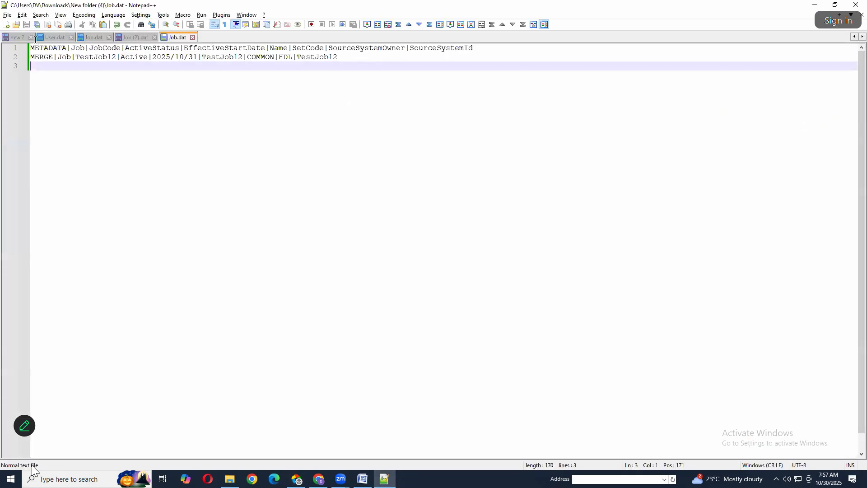
{"action": "double_click", "coordinate": [331, 58]}
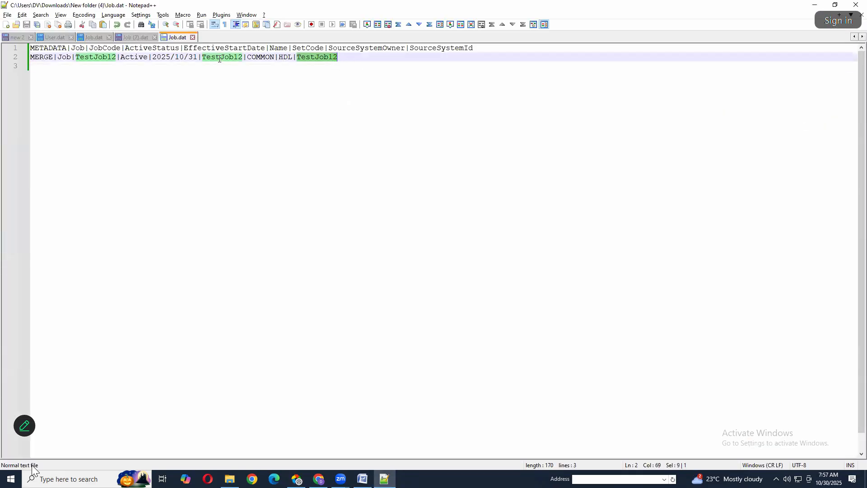
{"action": "double_click", "coordinate": [219, 57]}
{"action": "key", "text": "ctrl+c"}
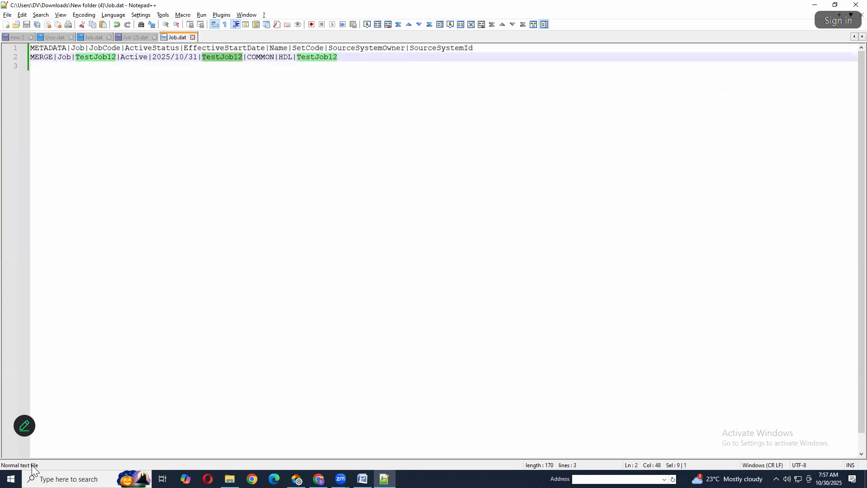
{"action": "key", "text": "alt+Tab"}
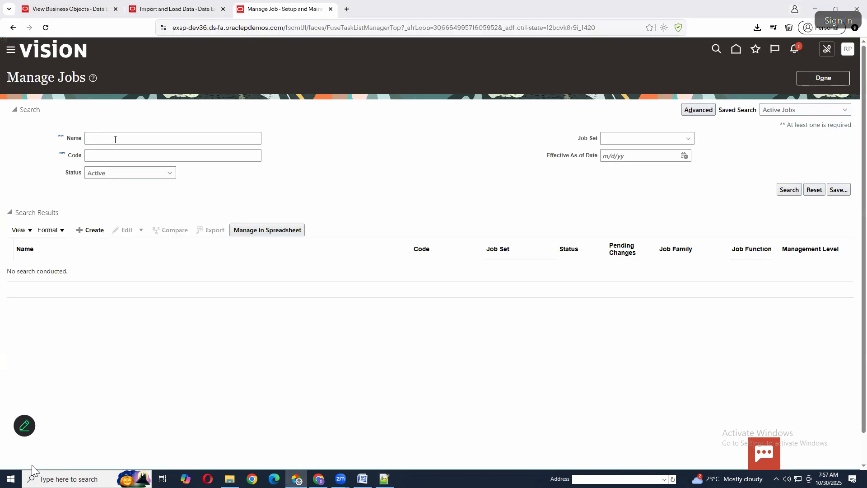
{"action": "left_click", "coordinate": [115, 140]}
{"action": "key", "text": "ctrl+v"}
{"action": "left_click", "coordinate": [659, 335]}
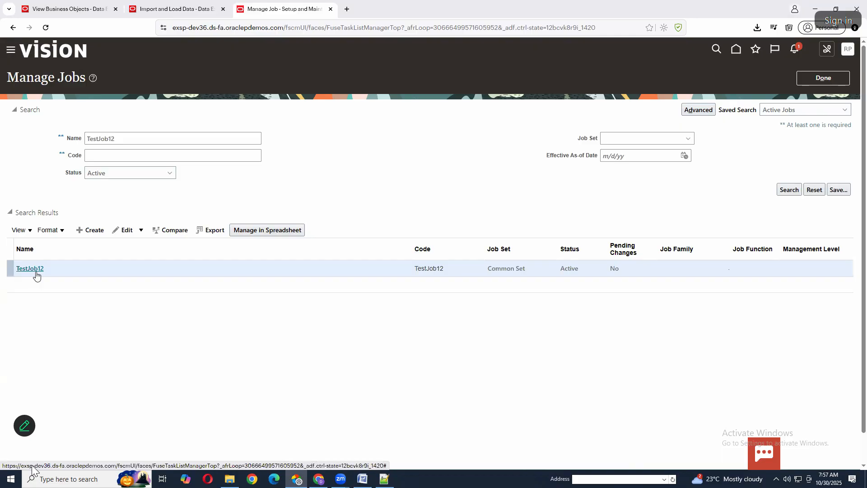
Switch to Notepad++ and duplicate the TestJob12 MERGE line of Job.dat onto line 3
{"action": "left_click", "coordinate": [385, 479]}
{"action": "left_click_drag", "start_coordinate": [342, 59], "coordinate": [10, 61]}
{"action": "key", "text": "ctrl+c"}
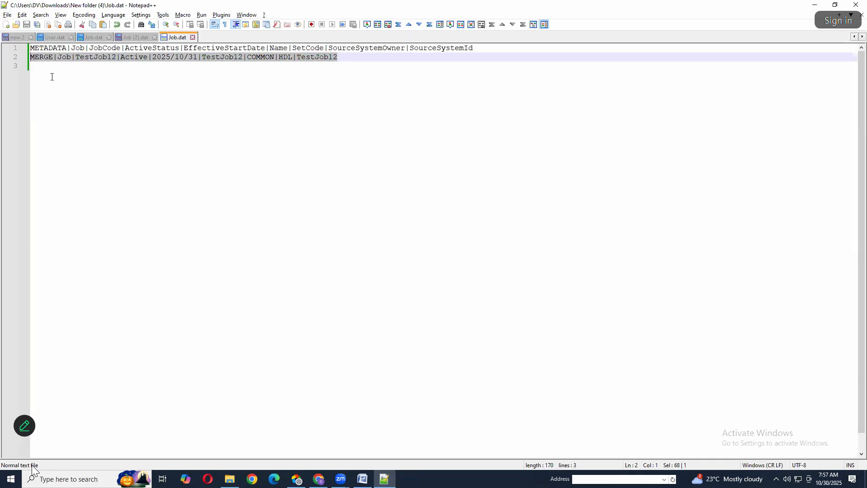
{"action": "left_click", "coordinate": [367, 97]}
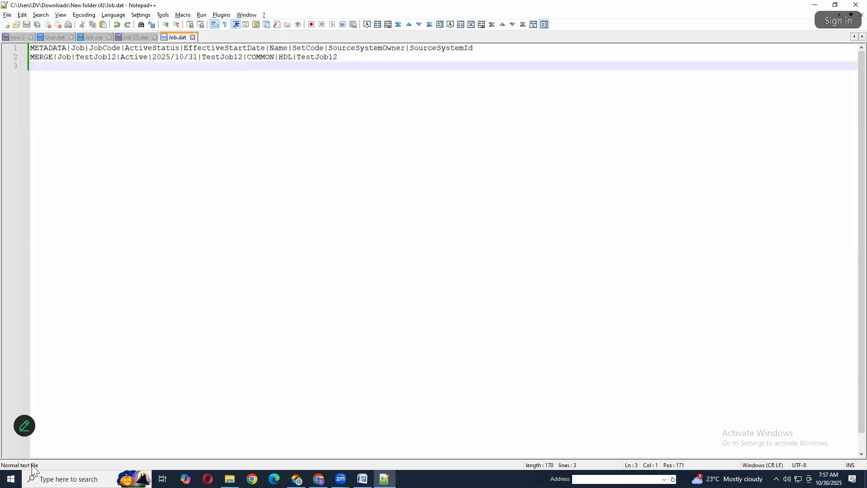
{"action": "key", "text": "ctrl+v"}
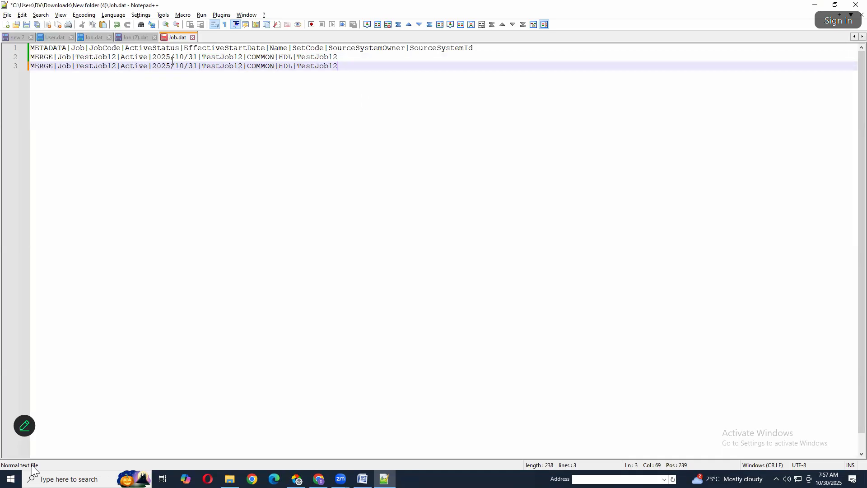
Set the effective start date on line 3 of Job.dat to 20251031 by removing the slashes
{"action": "left_click", "coordinate": [176, 66]}
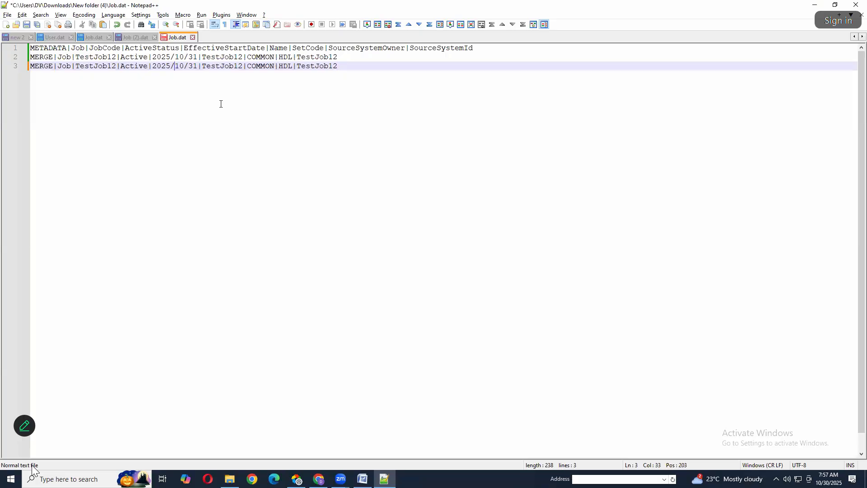
{"action": "key", "text": "BackSpace"}
{"action": "left_click", "coordinate": [186, 65]}
{"action": "key", "text": "BackSpace"}
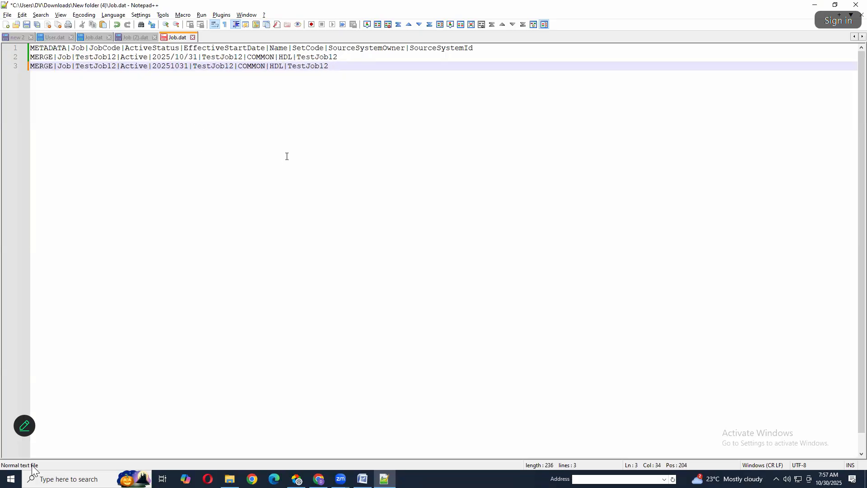
{"action": "left_click", "coordinate": [356, 58]}
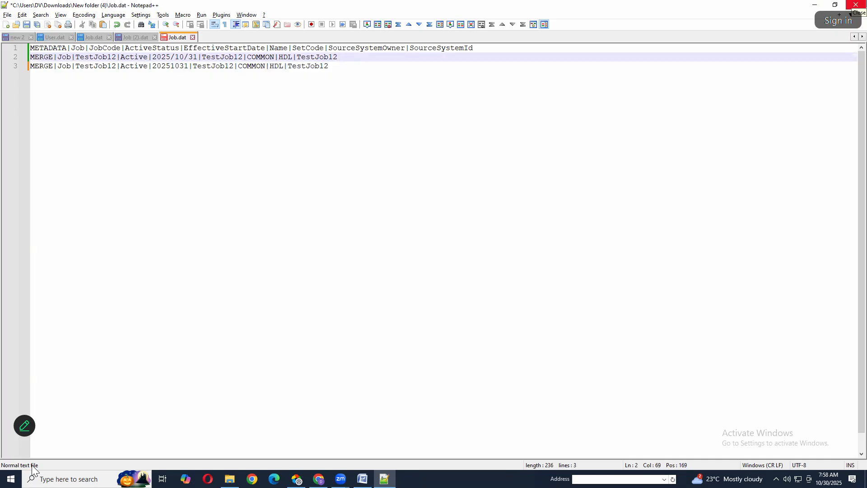
{"action": "key", "text": "BackSpace"}
{"action": "type", "text": "3"}
{"action": "key", "text": "BackSpace"}
{"action": "type", "text": "2"}
{"action": "key", "text": "Escape"}
Set the SourceSystemId and the JobCode on line 3 of Job.dat to TestJob13
{"action": "key", "text": "Down"}
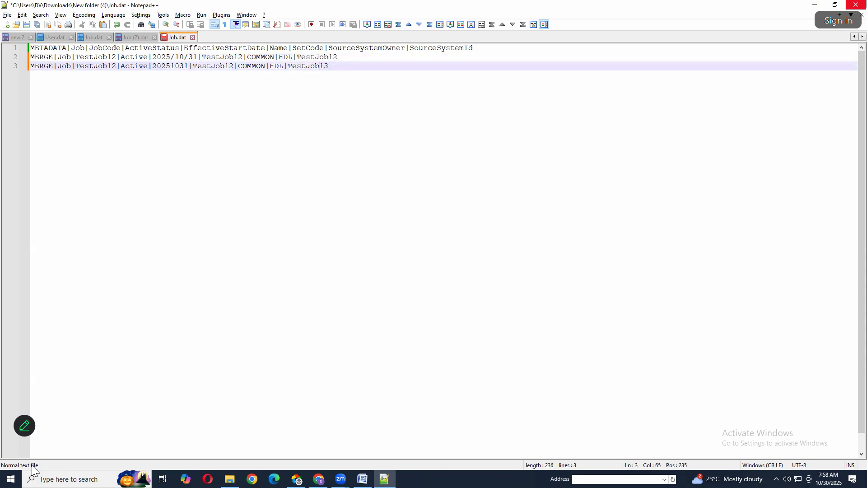
{"action": "key", "text": "Left"}
{"action": "key", "text": "Left"}
{"action": "key", "text": "Left"}
{"action": "key", "text": "Left"}
{"action": "key", "text": "Left"}
{"action": "key", "text": "Left"}
{"action": "key", "text": "Left"}
{"action": "key", "text": "Left"}
{"action": "key", "text": "Left"}
{"action": "key", "text": "Left"}
{"action": "key", "text": "Left"}
{"action": "key", "text": "Left"}
{"action": "key", "text": "Left"}
{"action": "key", "text": "Left"}
{"action": "key", "text": "Left"}
{"action": "key", "text": "Left"}
{"action": "key", "text": "Left"}
{"action": "key", "text": "Left"}
{"action": "key", "text": "Left"}
{"action": "key", "text": "Left"}
{"action": "key", "text": "Left"}
{"action": "key", "text": "Left"}
{"action": "key", "text": "Left"}
{"action": "key", "text": "Left"}
{"action": "key", "text": "Left"}
{"action": "key", "text": "Left"}
{"action": "key", "text": "Left"}
{"action": "key", "text": "Left"}
{"action": "key", "text": "Left"}
{"action": "key", "text": "Left"}
{"action": "key", "text": "Left"}
{"action": "key", "text": "Left"}
{"action": "key", "text": "Left"}
{"action": "key", "text": "Left"}
{"action": "key", "text": "Left"}
{"action": "key", "text": "Left"}
{"action": "key", "text": "BackSpace"}
{"action": "type", "text": "3"}
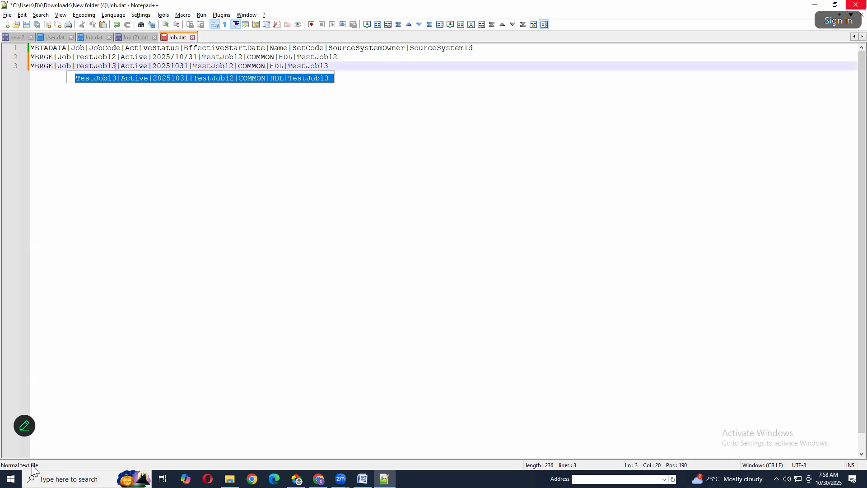
Set the Name on line 3 to TestJob13 and save Job.dat
{"action": "key", "text": "Right"}
{"action": "key", "text": "Right"}
{"action": "key", "text": "Right"}
{"action": "key", "text": "Right"}
{"action": "key", "text": "Right"}
{"action": "key", "text": "Right"}
{"action": "key", "text": "Right"}
{"action": "key", "text": "Right"}
{"action": "key", "text": "Right"}
{"action": "key", "text": "Right"}
{"action": "key", "text": "Right"}
{"action": "key", "text": "Right"}
{"action": "key", "text": "Right"}
{"action": "key", "text": "Right"}
{"action": "key", "text": "Right"}
{"action": "key", "text": "Right"}
{"action": "key", "text": "Right"}
{"action": "key", "text": "Right"}
{"action": "key", "text": "Right"}
{"action": "key", "text": "Right"}
{"action": "key", "text": "Right"}
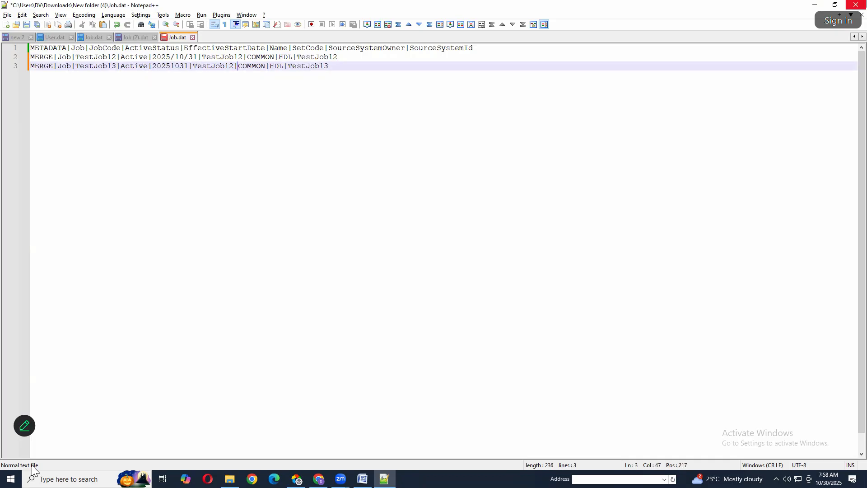
{"action": "key", "text": "BackSpace"}
{"action": "type", "text": "3"}
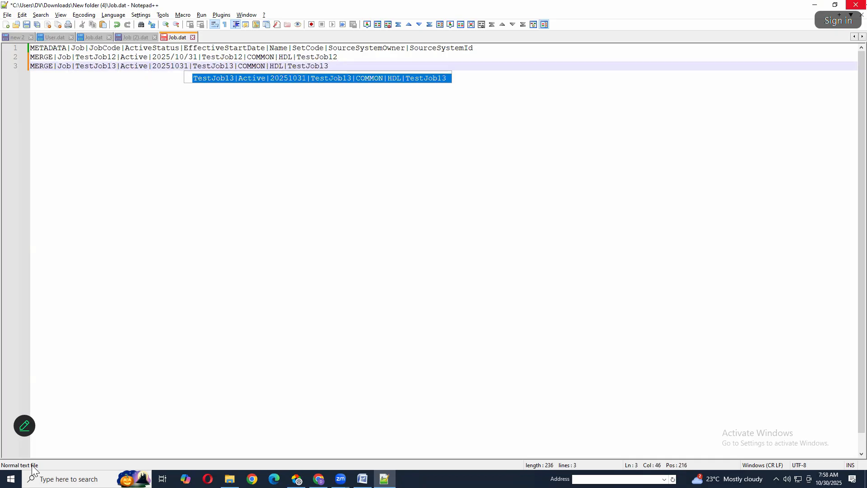
{"action": "left_click", "coordinate": [148, 337]}
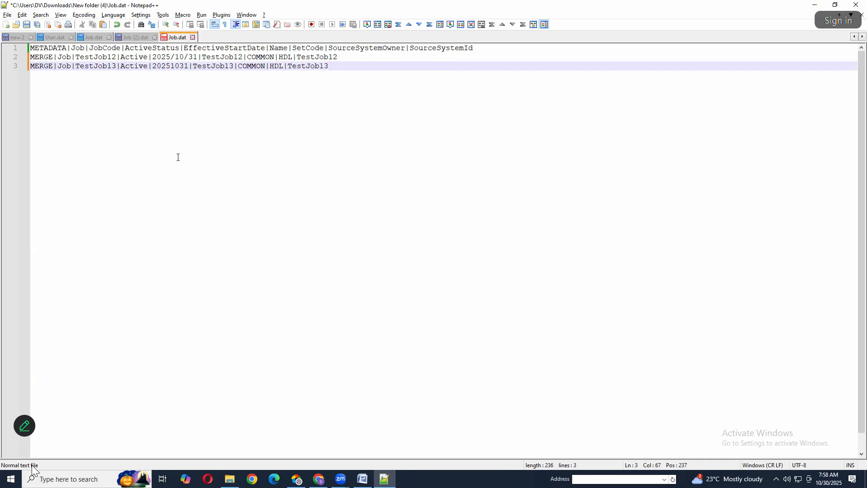
{"action": "key", "text": "ctrl+s"}
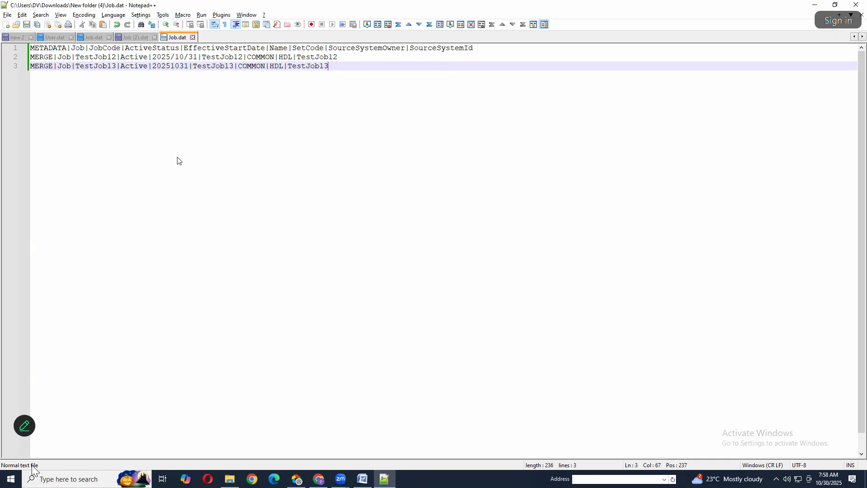
In File Explorer, compress Job.dat from New folder (4) into a zip archive named JobImport13
{"action": "key", "text": "alt+Tab"}
{"action": "left_click", "coordinate": [253, 280]}
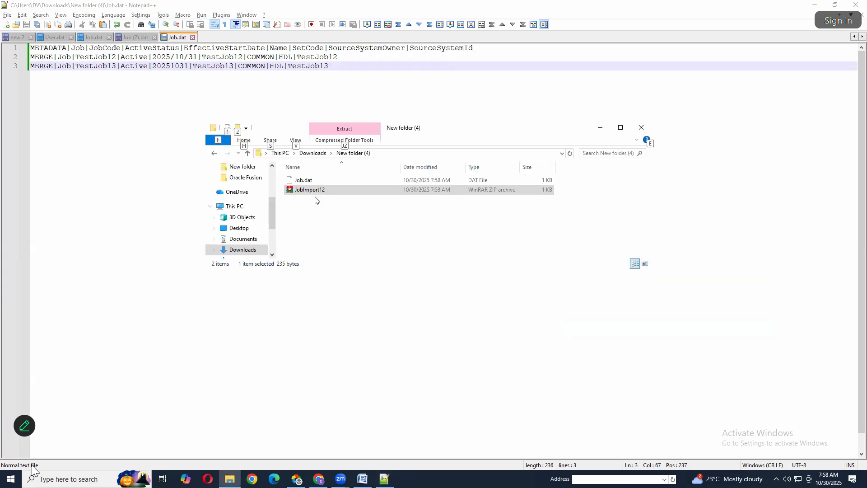
{"action": "right_click", "coordinate": [503, 212]}
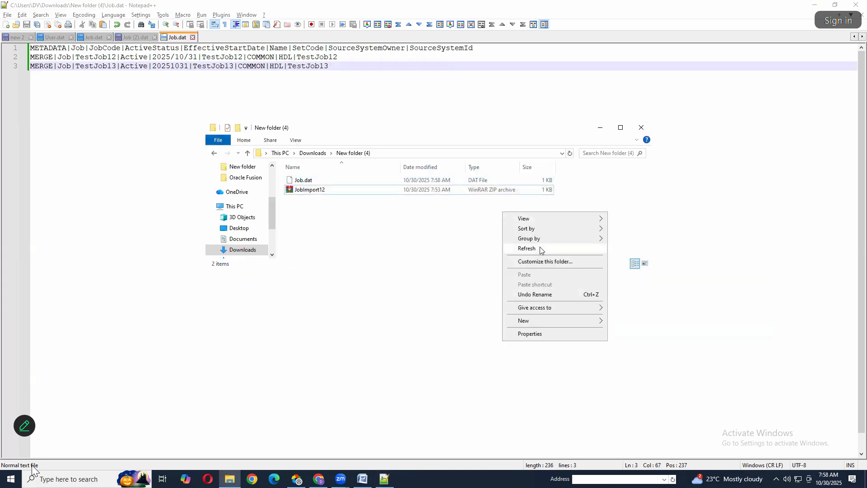
{"action": "left_click", "coordinate": [297, 182]}
{"action": "right_click", "coordinate": [298, 181]}
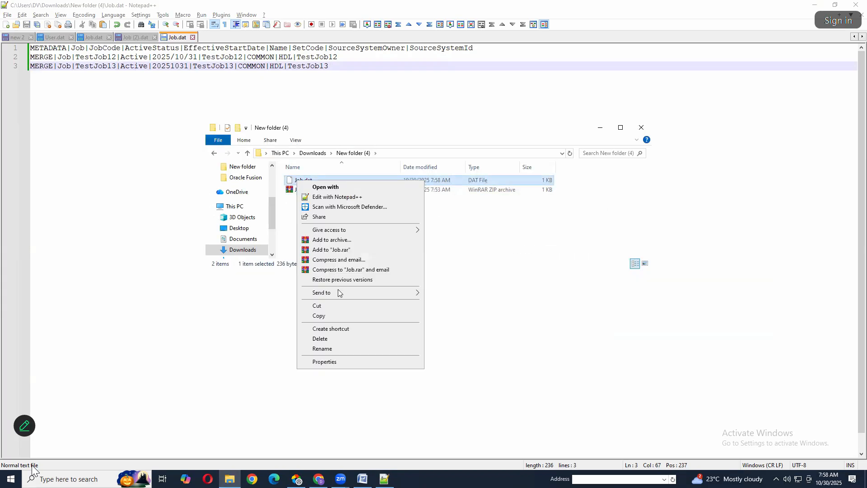
{"action": "mouse_move", "coordinate": [356, 295]}
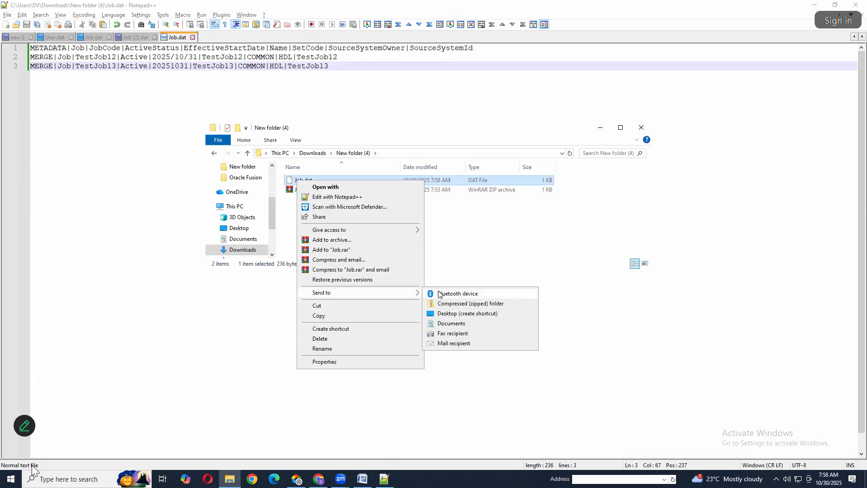
{"action": "left_click", "coordinate": [470, 304]}
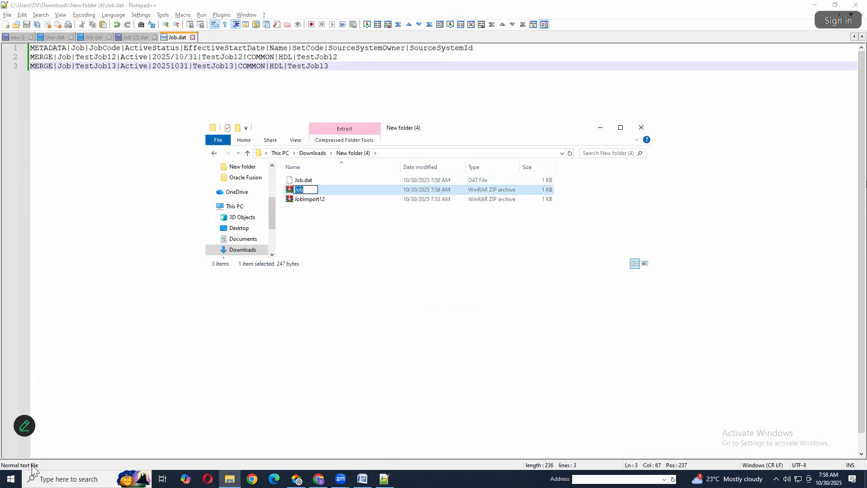
{"action": "key", "text": "End"}
{"action": "type", "text": "Import13"}
{"action": "key", "text": "Return"}
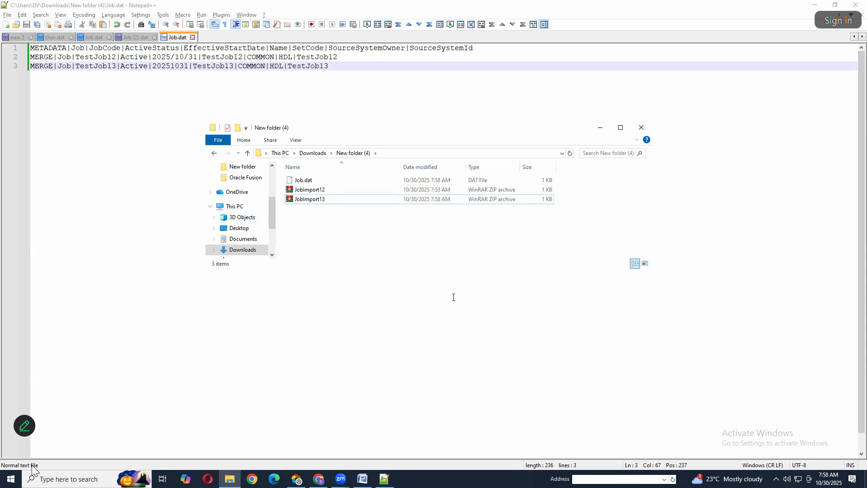
Switch to Import and Load Data in the browser and submit the local file JobImport13.zip for import
{"action": "key", "text": "alt+Tab"}
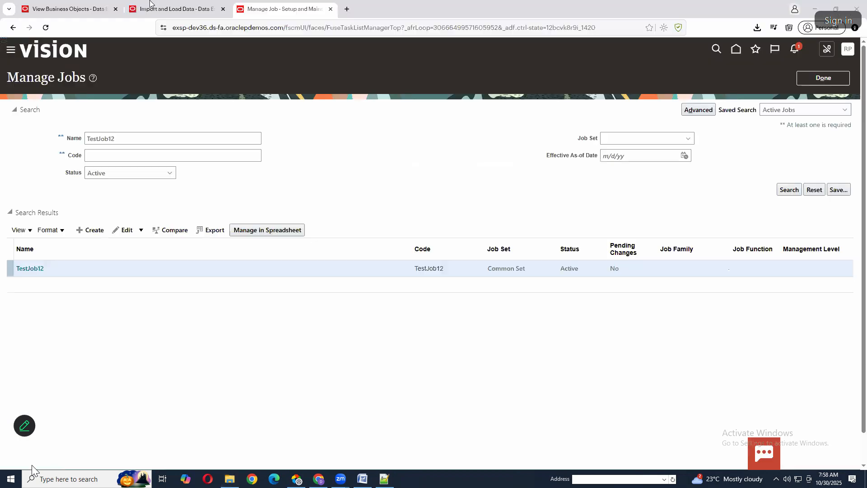
{"action": "key", "text": "ctrl+shift+Tab"}
{"action": "left_click", "coordinate": [830, 55]}
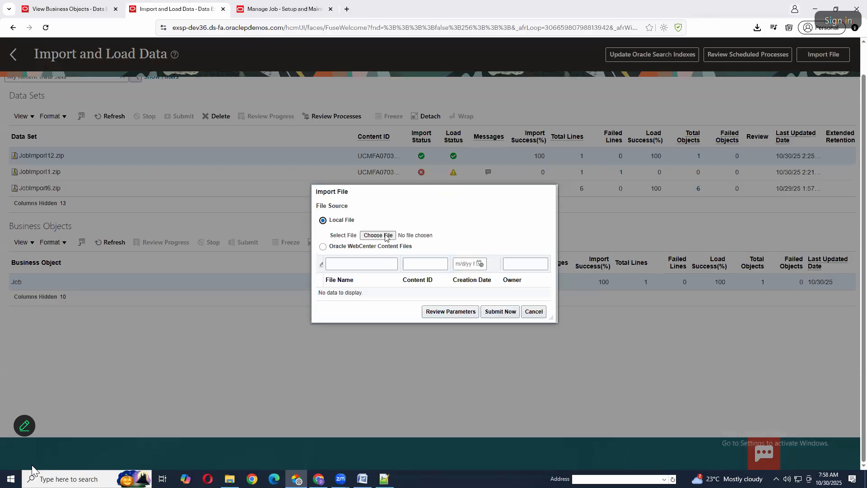
{"action": "left_click", "coordinate": [385, 235]}
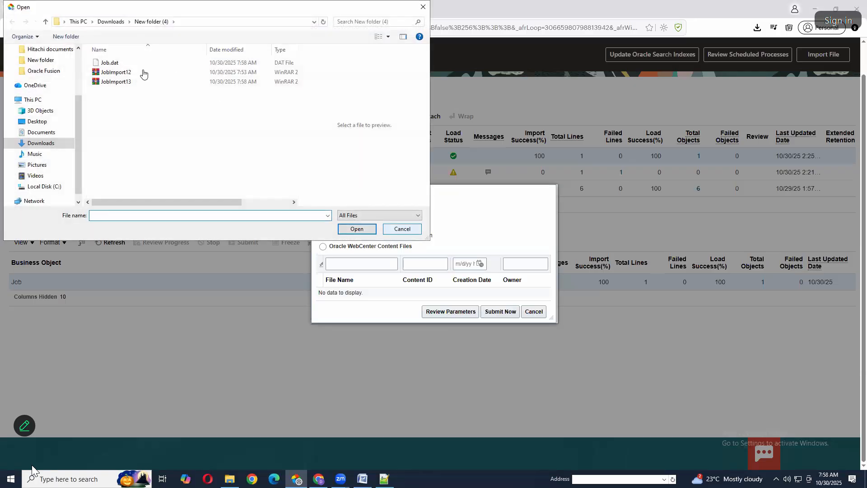
{"action": "double_click", "coordinate": [120, 81]}
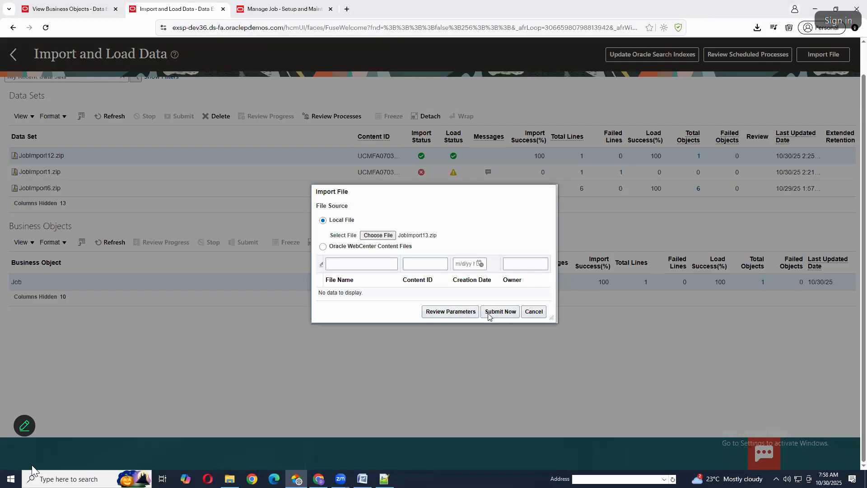
{"action": "left_click", "coordinate": [498, 310]}
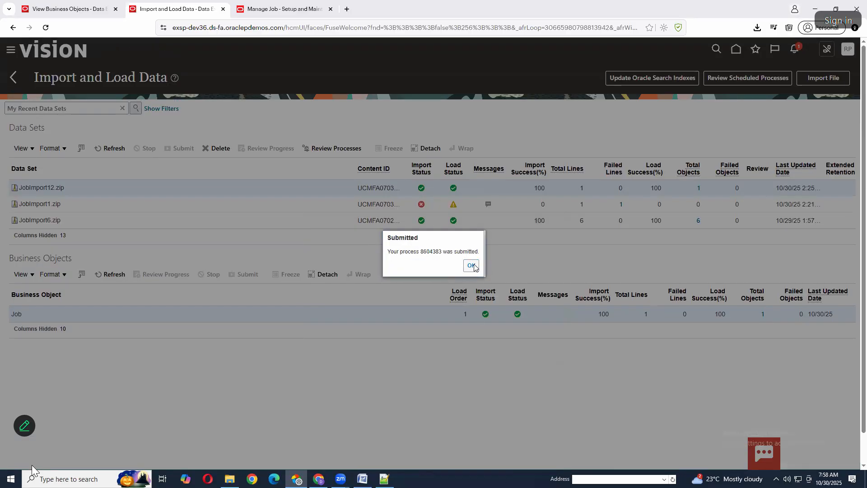
{"action": "left_click", "coordinate": [473, 266]}
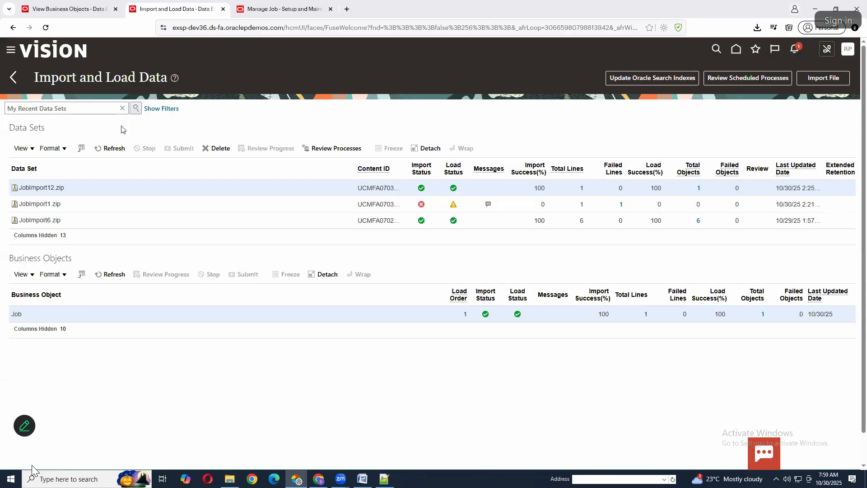
Refresh the data sets repeatedly to monitor the import and load status of JobImport13.zip
{"action": "left_click", "coordinate": [113, 149]}
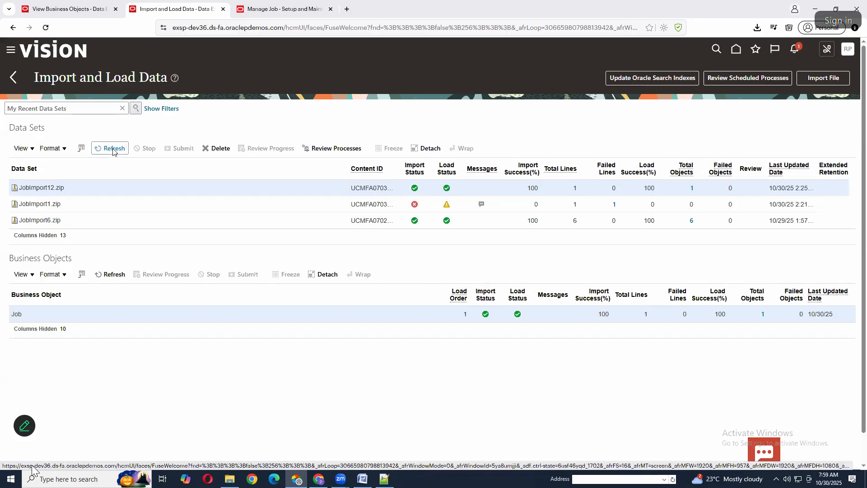
{"action": "left_click", "coordinate": [113, 150]}
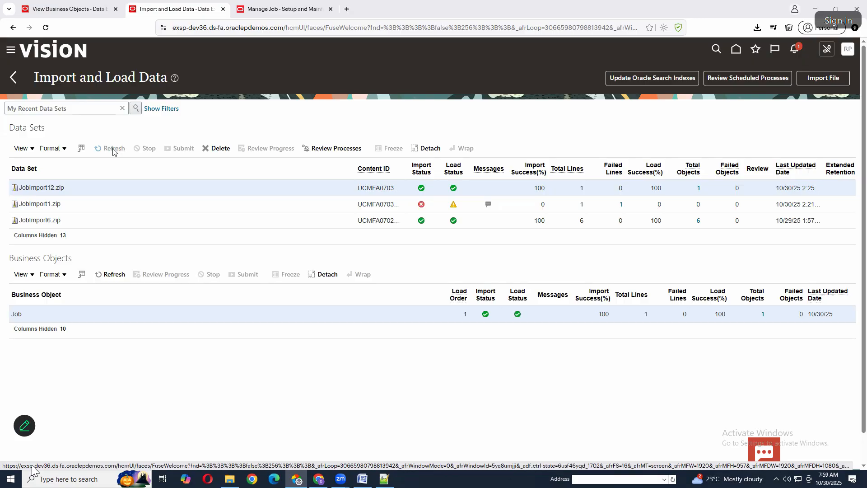
{"action": "left_click", "coordinate": [113, 149]}
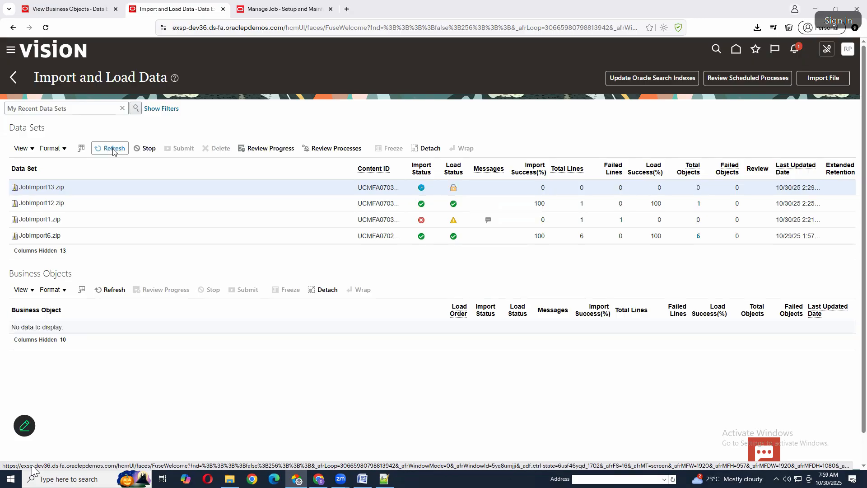
{"action": "left_click", "coordinate": [113, 150]}
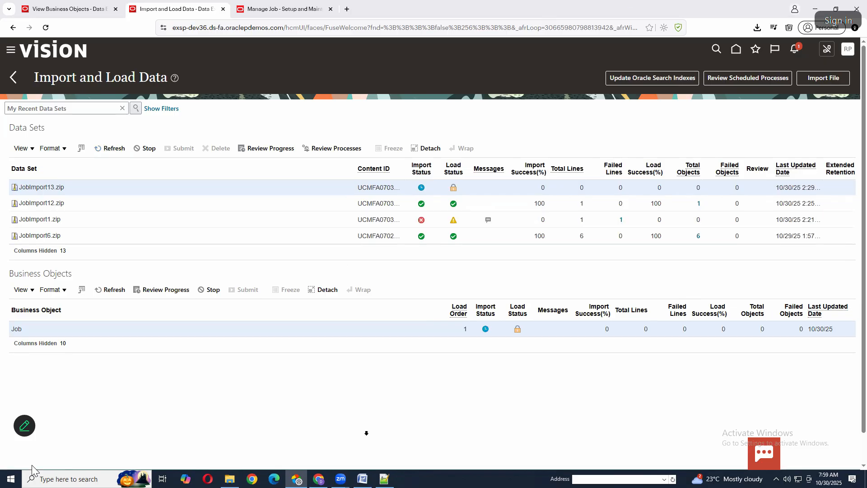
{"action": "left_click", "coordinate": [285, 29]}
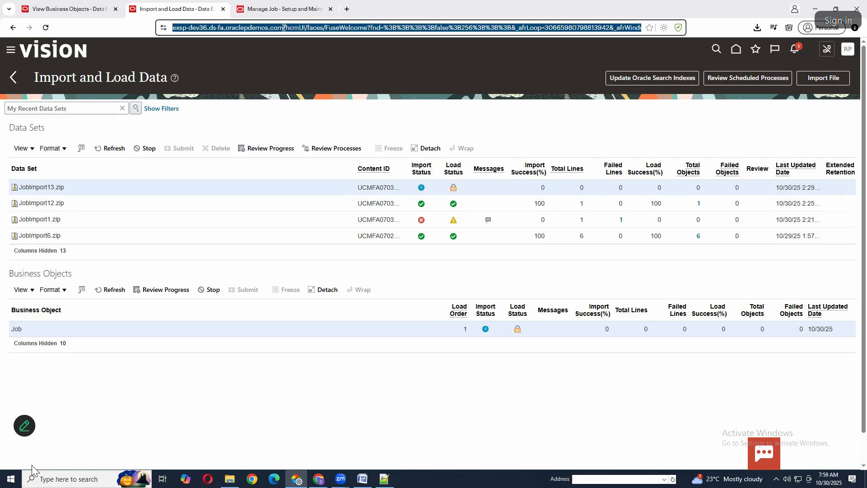
{"action": "left_click", "coordinate": [285, 28]}
{"action": "left_click_drag", "start_coordinate": [304, 28], "coordinate": [129, 32]}
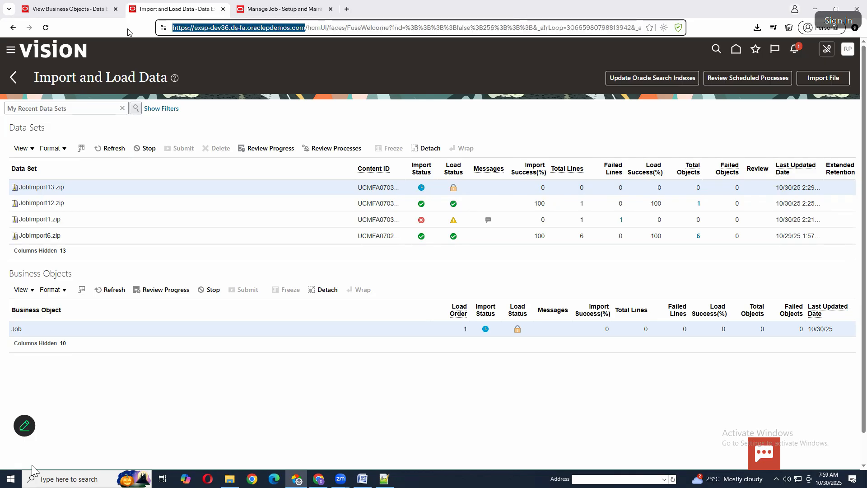
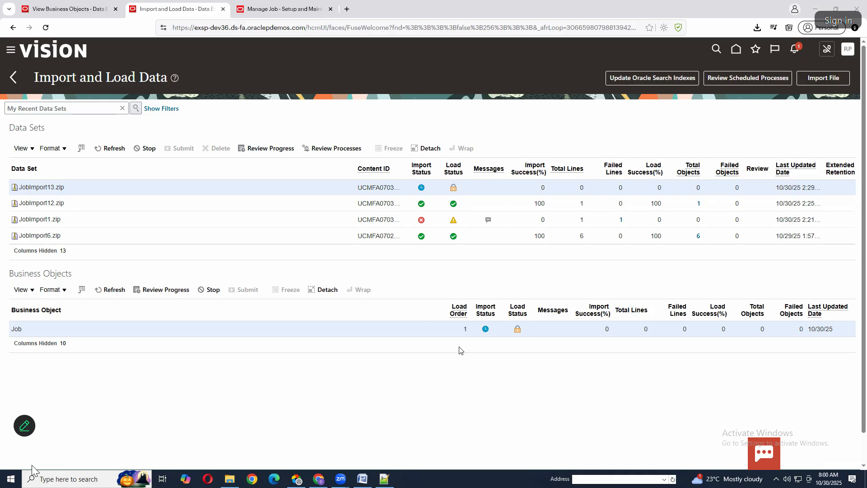
Open the Security Console from the navigator's Tools group and show the user accounts
{"action": "mouse_move", "coordinate": [32, 465]}
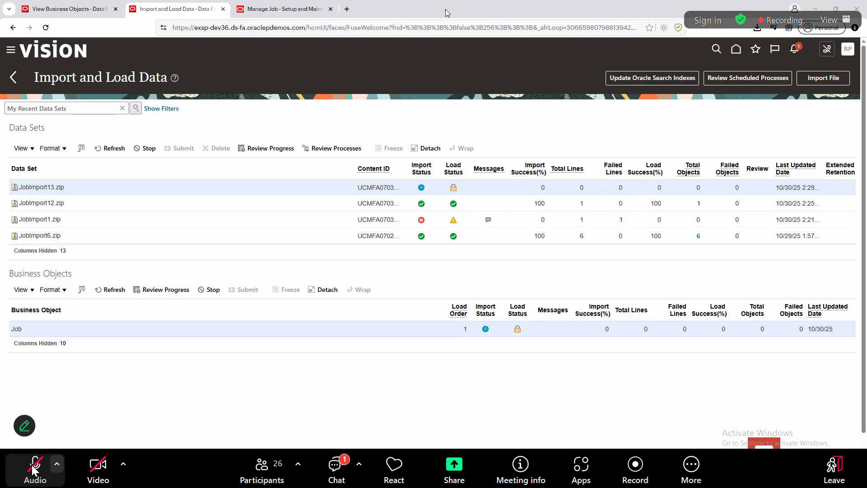
{"action": "left_click", "coordinate": [272, 11]}
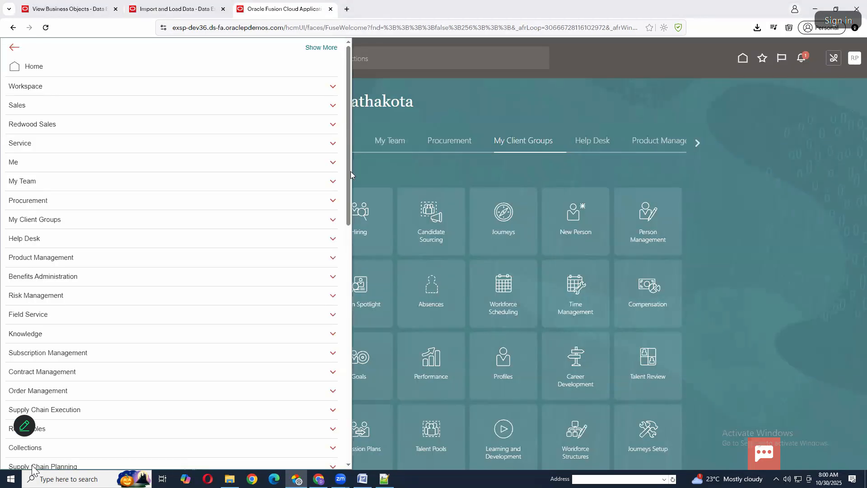
{"action": "left_click_drag", "start_coordinate": [351, 200], "coordinate": [354, 391]}
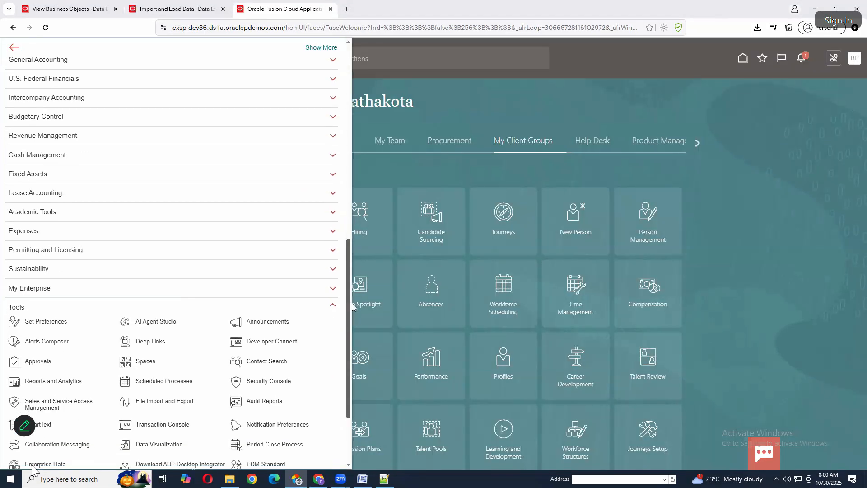
{"action": "left_click_drag", "start_coordinate": [352, 303], "coordinate": [350, 371]}
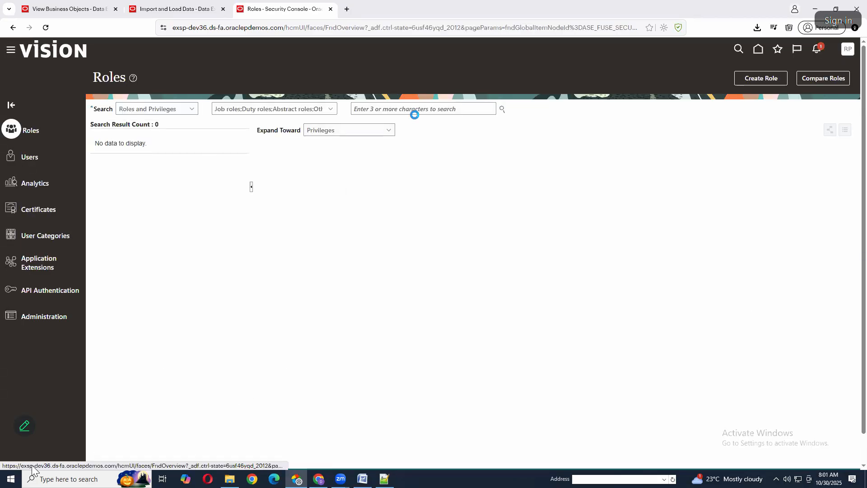
{"action": "left_click", "coordinate": [29, 156]}
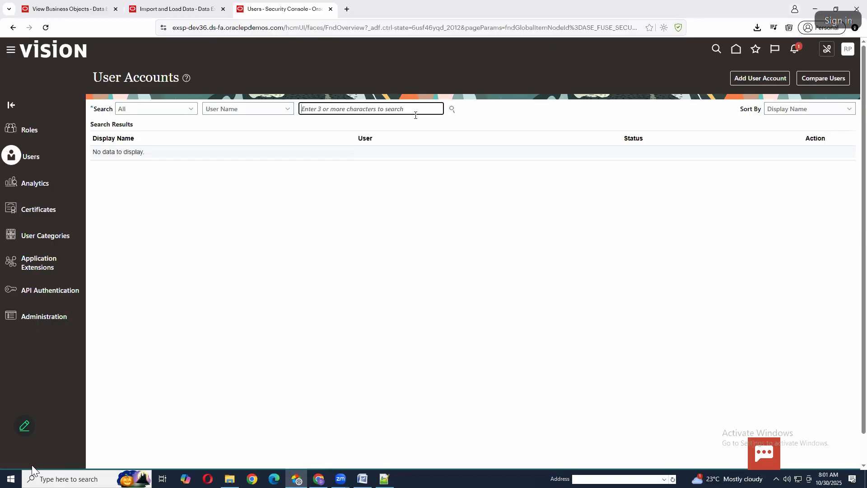
Find the existing user account by its user name and start a new account as a copy of it
{"action": "left_click", "coordinate": [412, 112]}
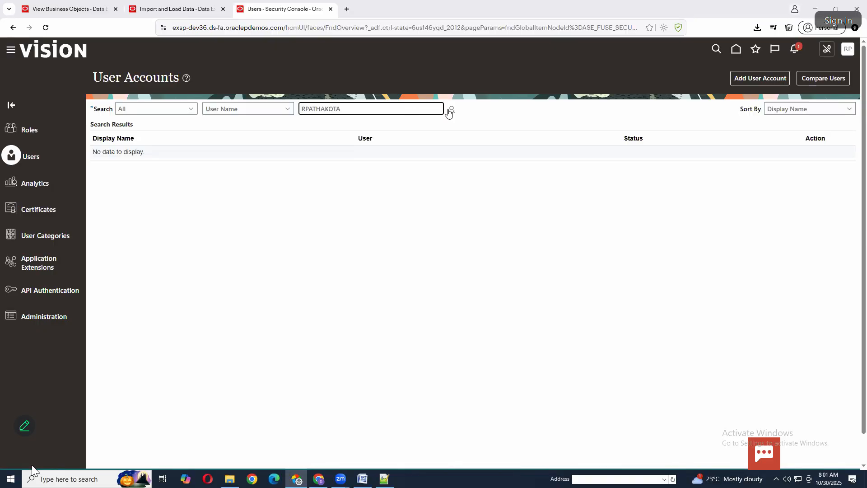
{"action": "left_click", "coordinate": [452, 110]}
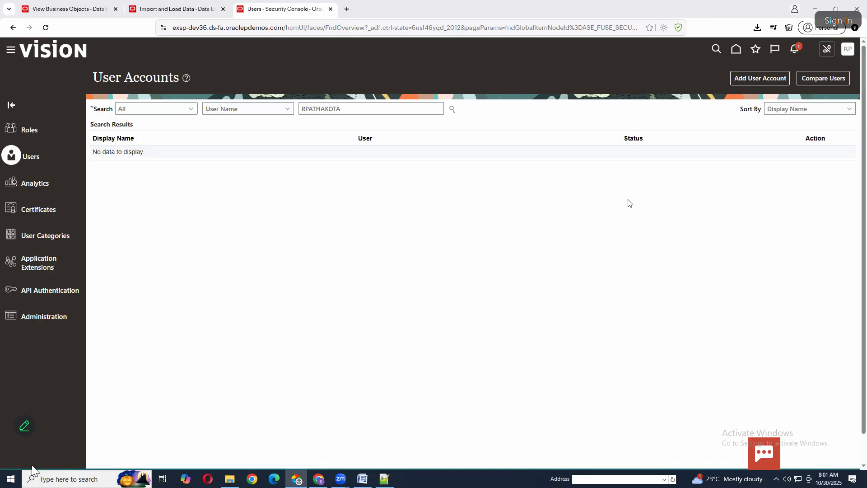
{"action": "left_click", "coordinate": [815, 164]}
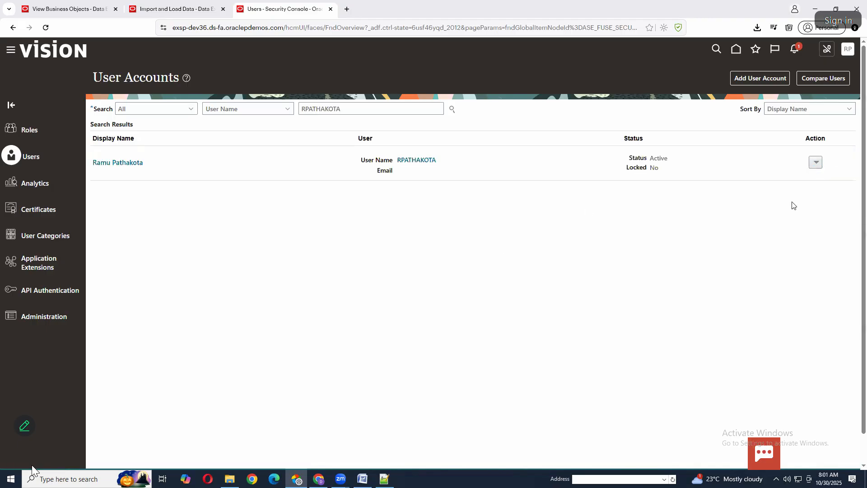
{"action": "left_click", "coordinate": [781, 237]}
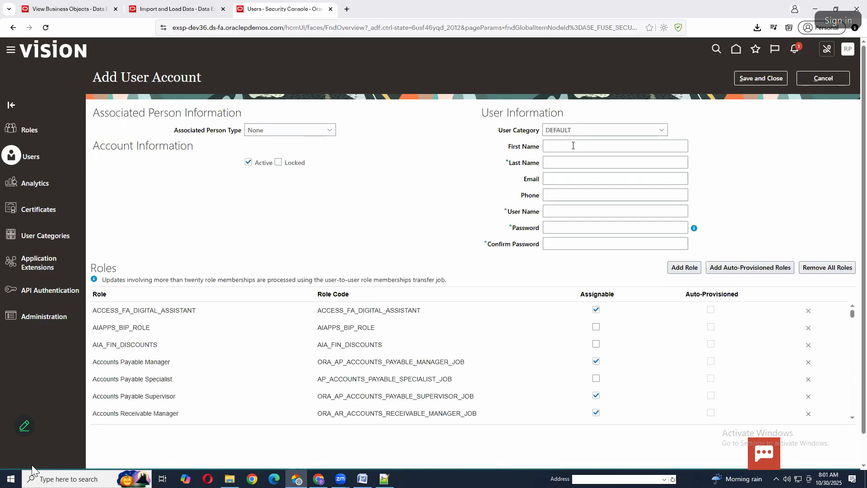
Fill in the new account's first name as Practice and last name as User
{"action": "left_click", "coordinate": [573, 145]}
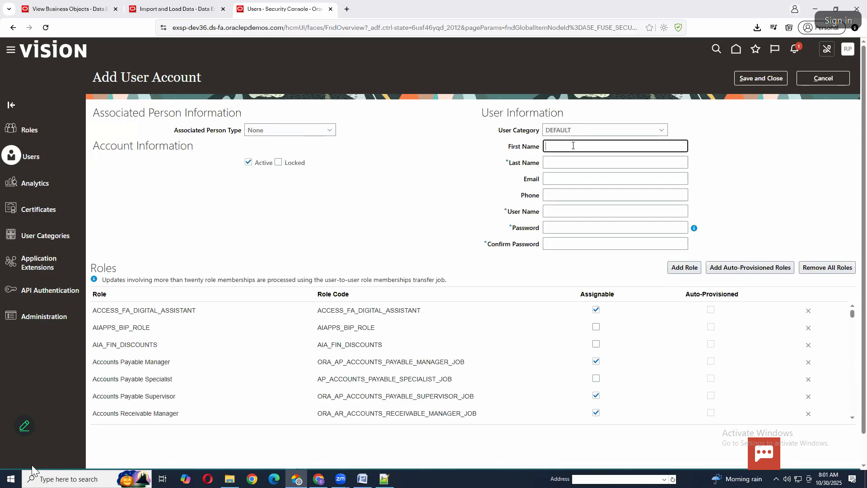
{"action": "type", "text": "pRACT"}
{"action": "key", "text": "BackSpace"}
{"action": "key", "text": "BackSpace"}
{"action": "key", "text": "BackSpace"}
{"action": "key", "text": "BackSpace"}
{"action": "key", "text": "BackSpace"}
{"action": "type", "text": "Pac"}
{"action": "key", "text": "BackSpace"}
{"action": "type", "text": "ractice"}
{"action": "key", "text": "Tab"}
{"action": "type", "text": "User"}
{"action": "key", "text": "Tab"}
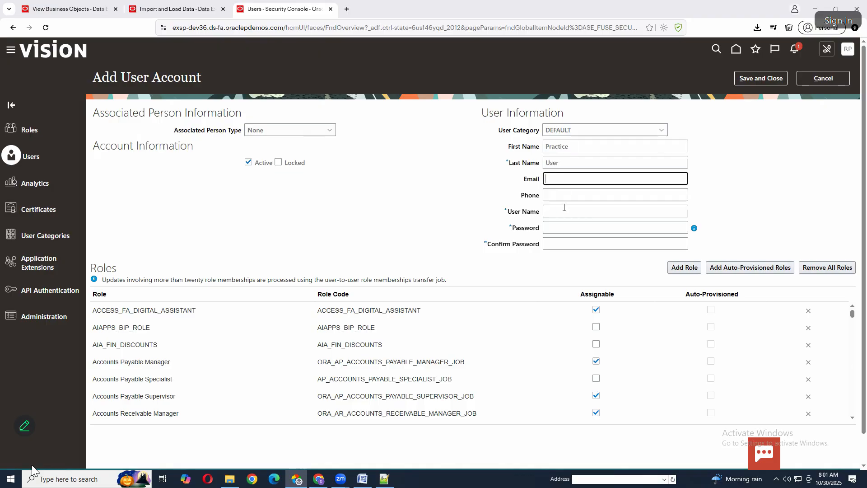
Shorten the suggested user name of the new account to PUser
{"action": "left_click", "coordinate": [581, 212]}
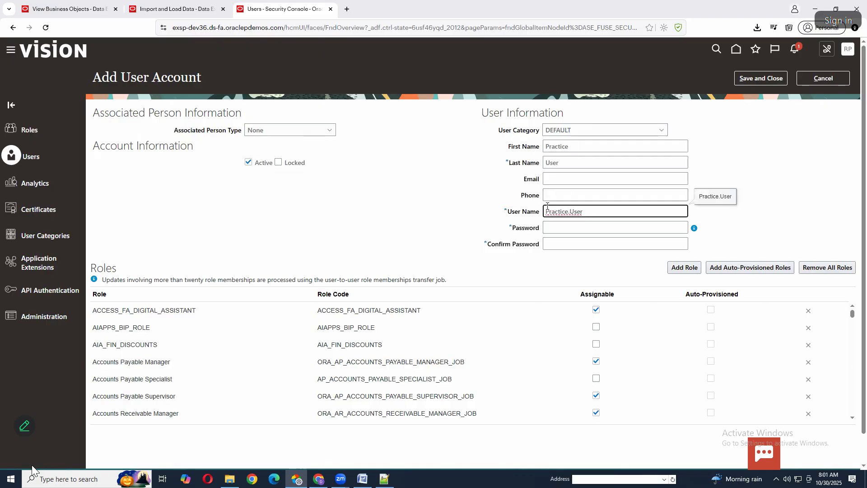
{"action": "left_click_drag", "start_coordinate": [584, 211], "coordinate": [550, 207]}
{"action": "key", "text": "BackSpace"}
Enter the account password, repeat it in the confirmation field, and save the new user account
{"action": "left_click", "coordinate": [557, 227]}
{"action": "type", "text": "W"}
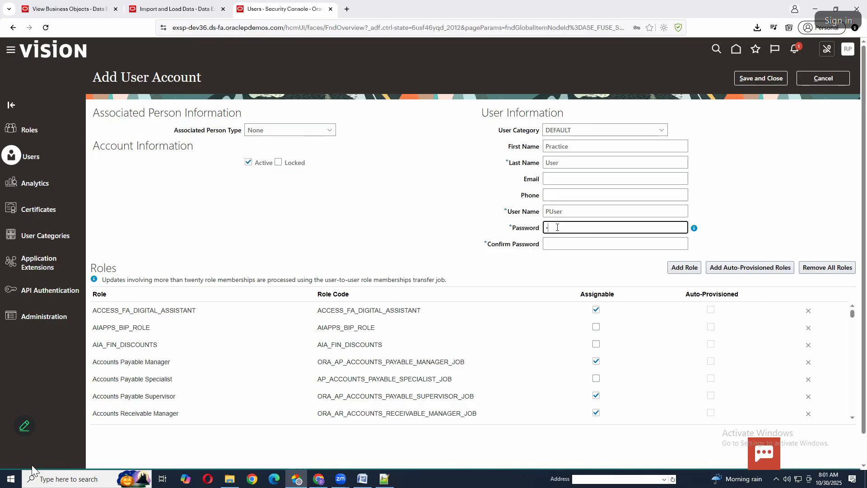
{"action": "type", "text": "elcome@123"}
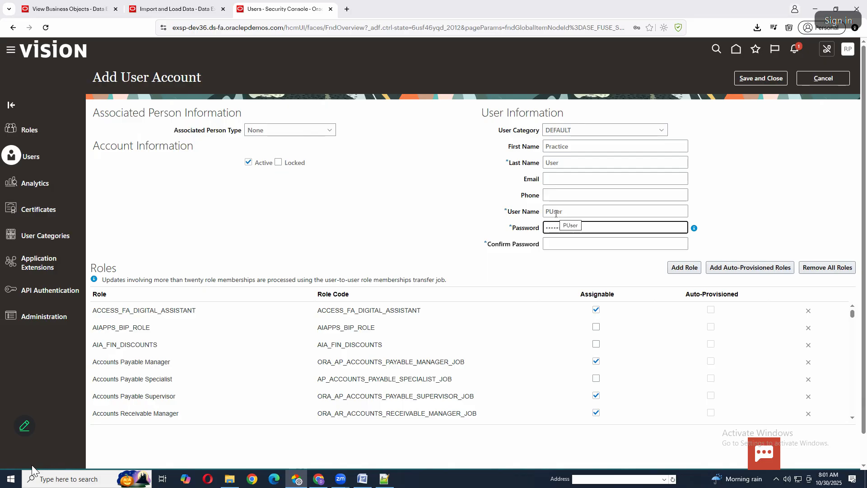
{"action": "double_click", "coordinate": [556, 213]}
{"action": "key", "text": "alt+Tab"}
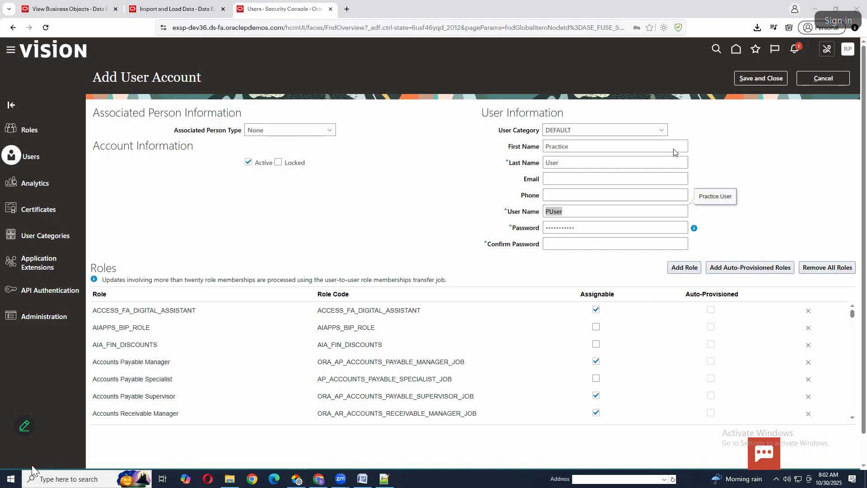
{"action": "left_click", "coordinate": [569, 244]}
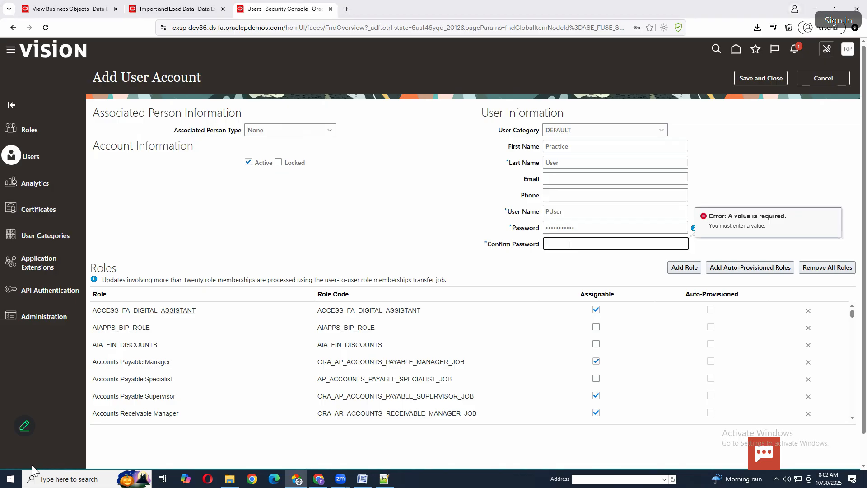
{"action": "type", "text": "*******"}
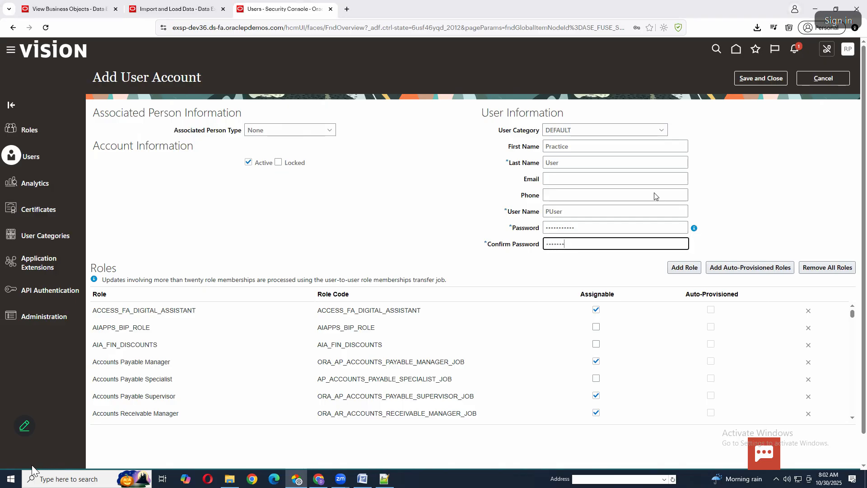
{"action": "type", "text": "****"}
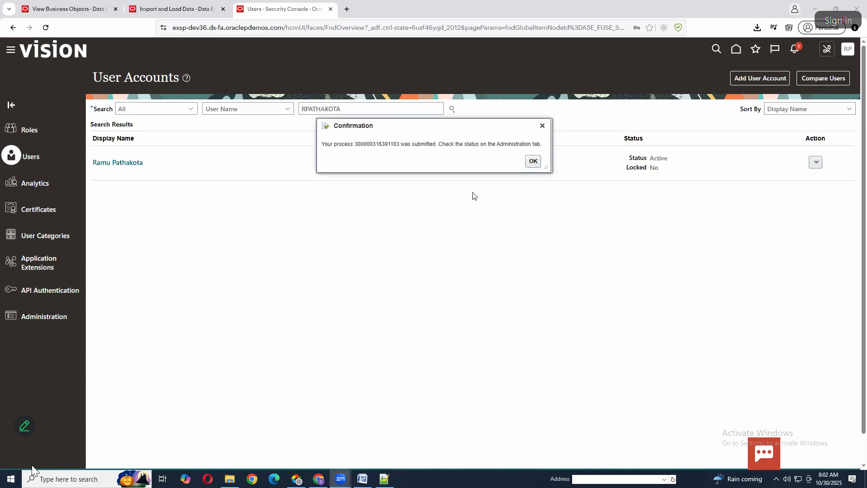
Dismiss the submission confirmation and search the user accounts for the user name PUSER
{"action": "left_click", "coordinate": [533, 162]}
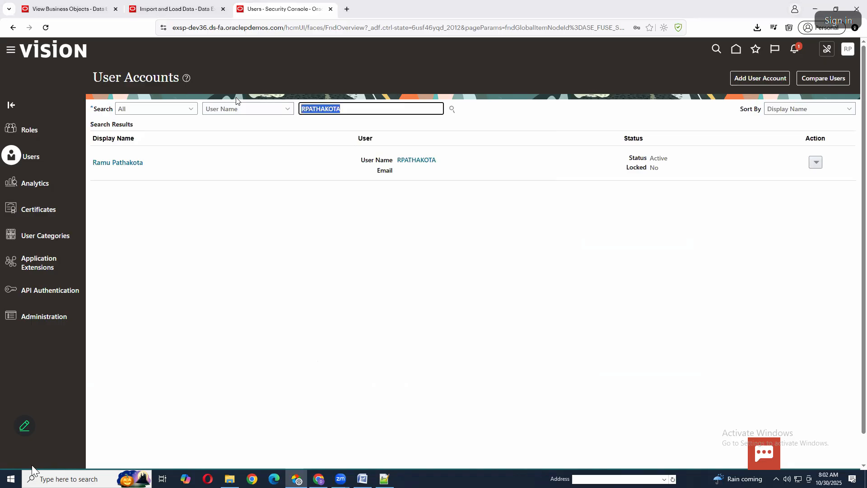
{"action": "type", "text": "PUSER"}
{"action": "left_click", "coordinate": [453, 112]}
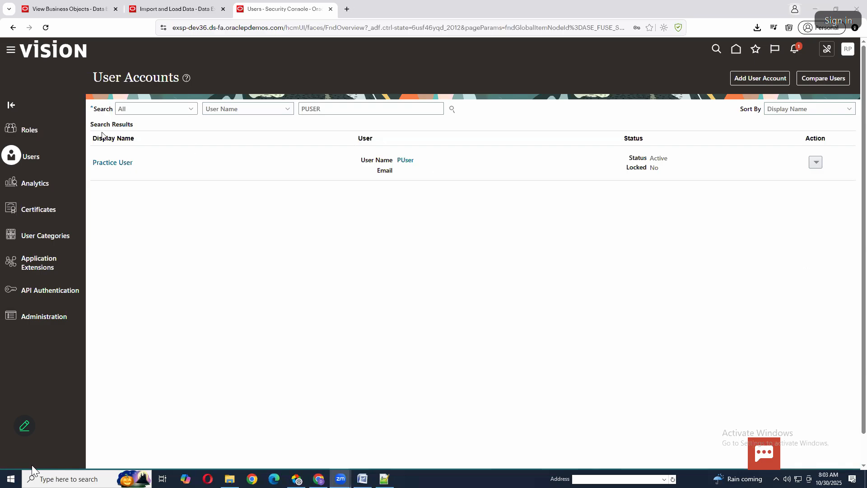
Switch to Import and Load Data, open the messages of JobImport13.zip, and select the message for file line 3
{"action": "left_click", "coordinate": [176, 9]}
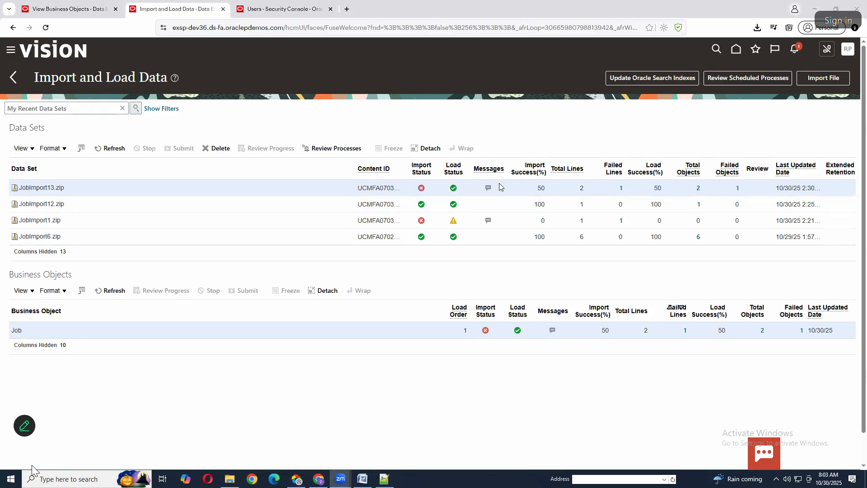
{"action": "left_click", "coordinate": [489, 188]}
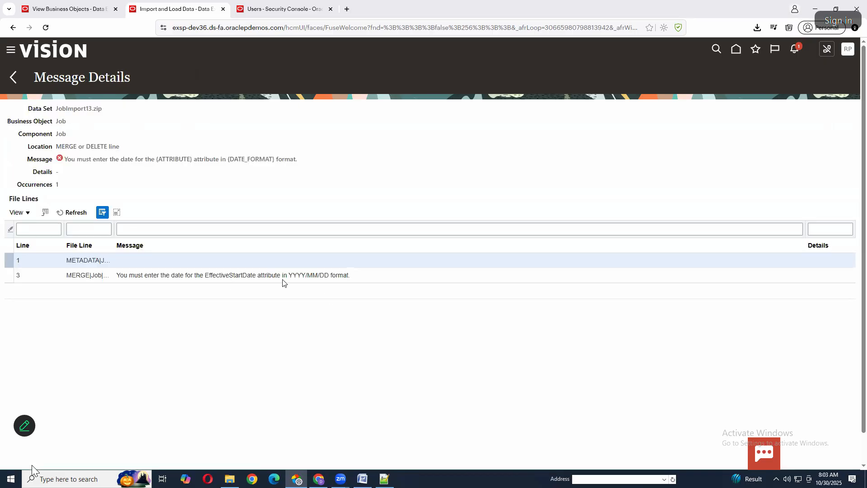
{"action": "left_click", "coordinate": [292, 276]}
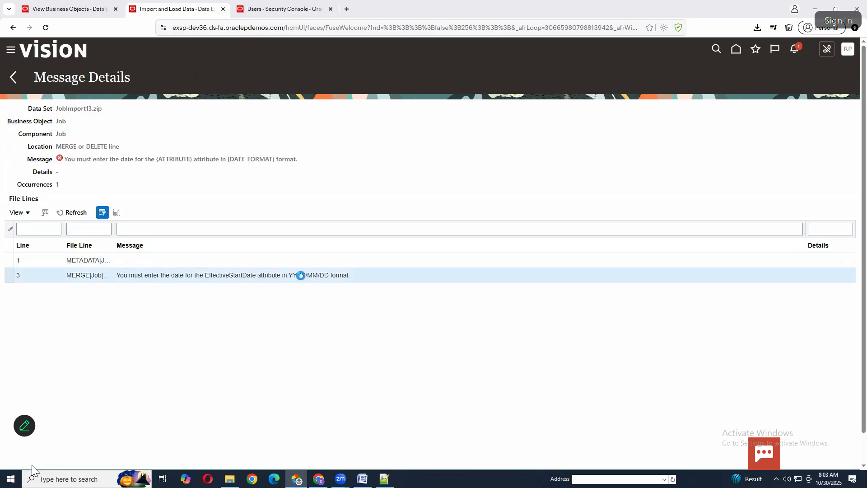
Check the TestJob13 date 20251031 in Job.dat in Notepad++ and return to the browser
{"action": "left_click", "coordinate": [384, 478]}
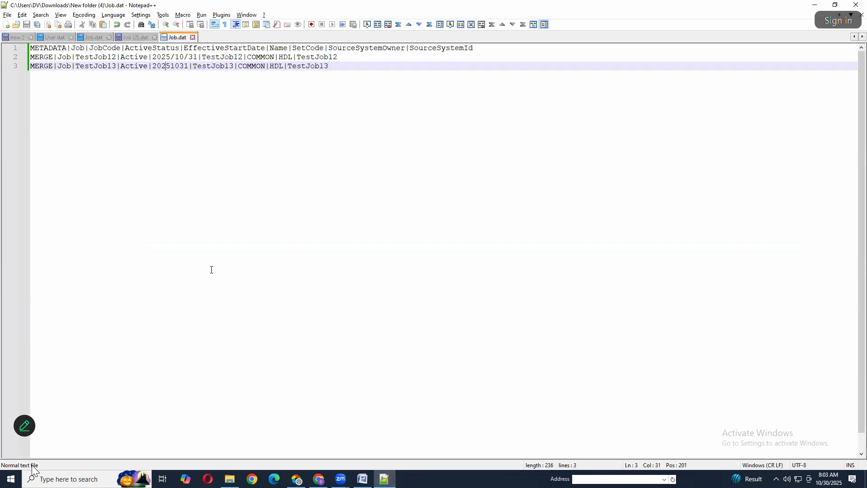
{"action": "double_click", "coordinate": [163, 66]}
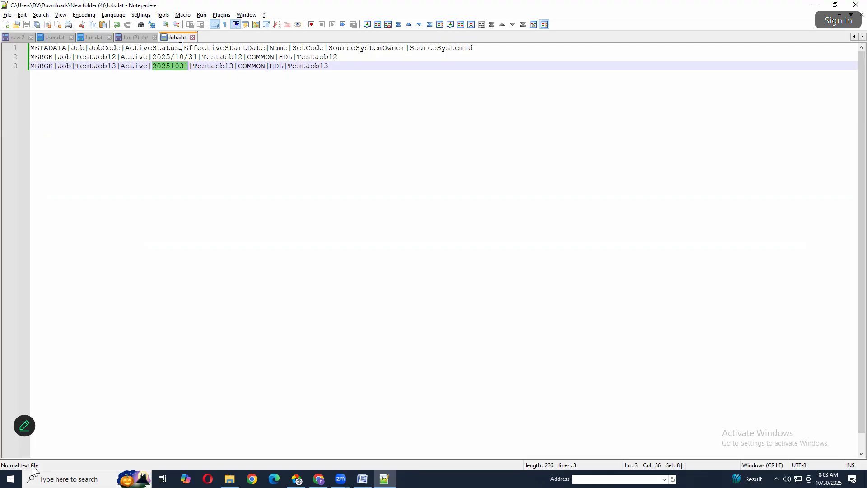
{"action": "left_click", "coordinate": [297, 479]}
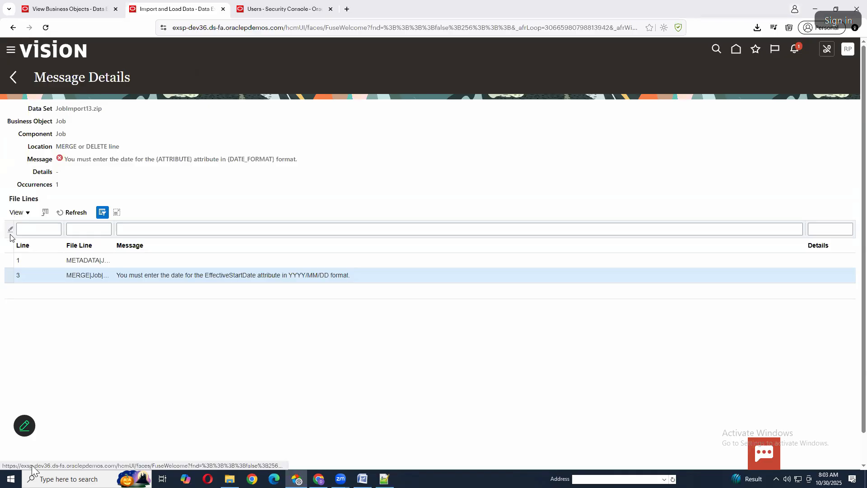
Search Setup and Maintenance for Manage Job and open the Manage Job task
{"action": "left_click", "coordinate": [292, 2]}
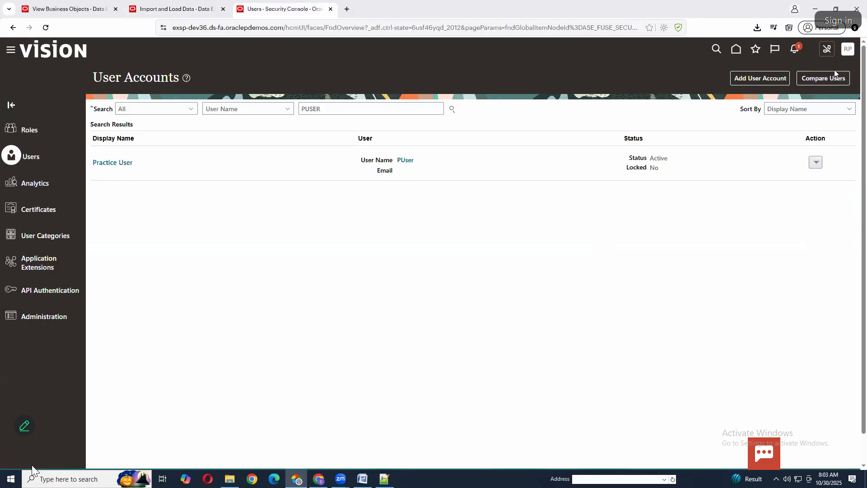
{"action": "left_click", "coordinate": [848, 49]}
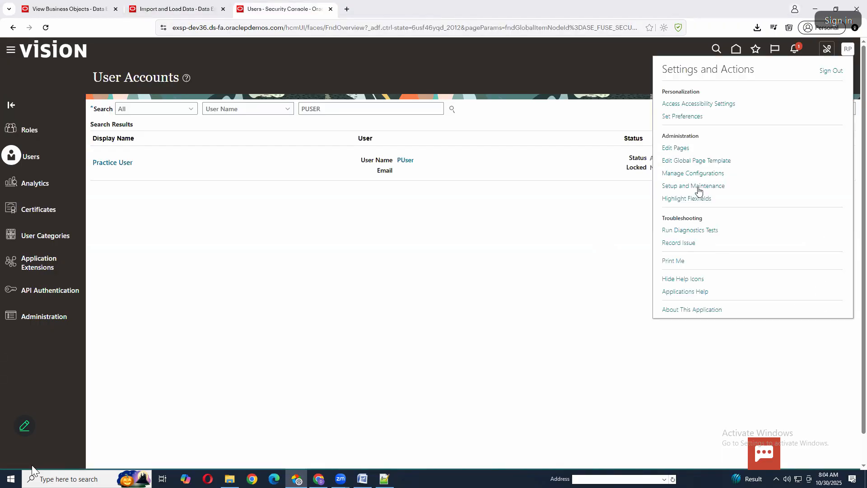
{"action": "left_click", "coordinate": [696, 187]}
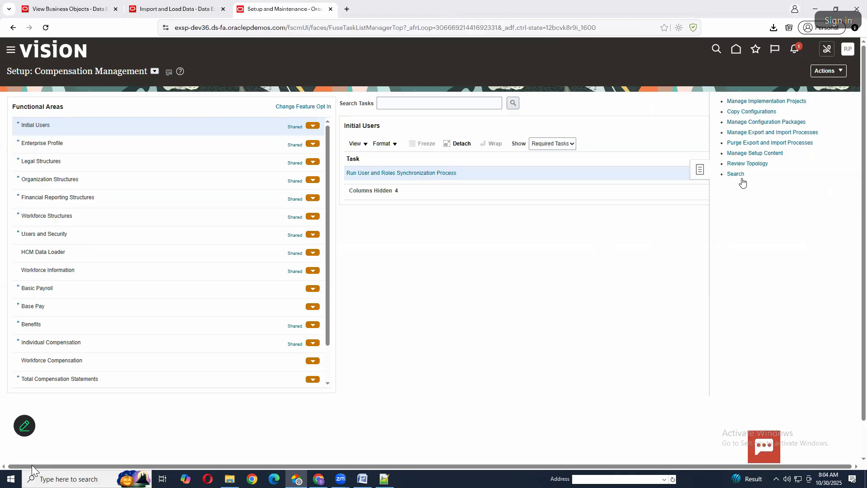
{"action": "left_click", "coordinate": [737, 175]}
{"action": "left_click", "coordinate": [229, 100]}
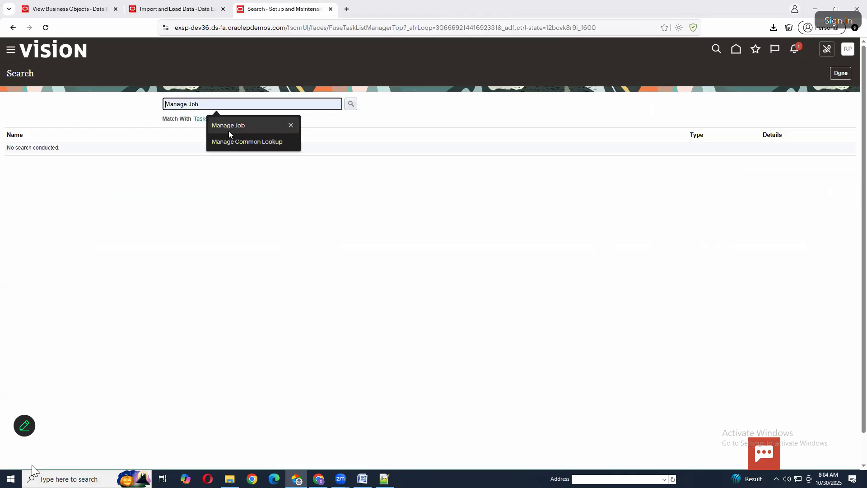
{"action": "left_click", "coordinate": [350, 105]}
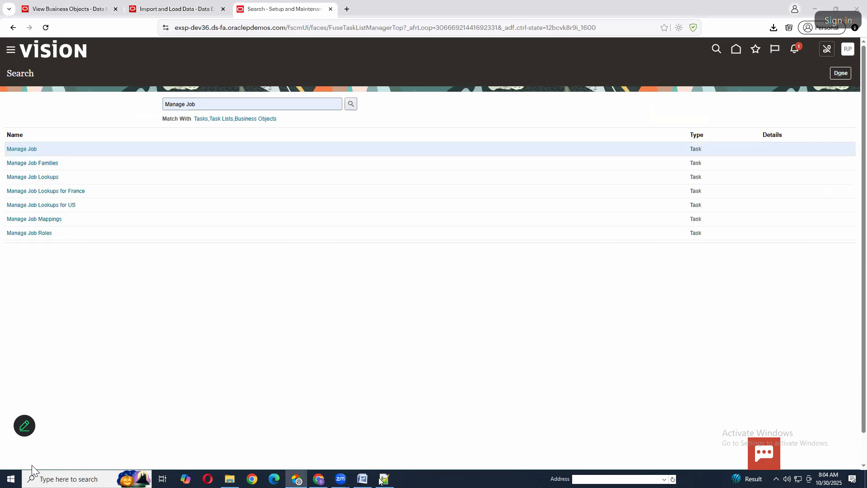
{"action": "key", "text": "alt+Tab"}
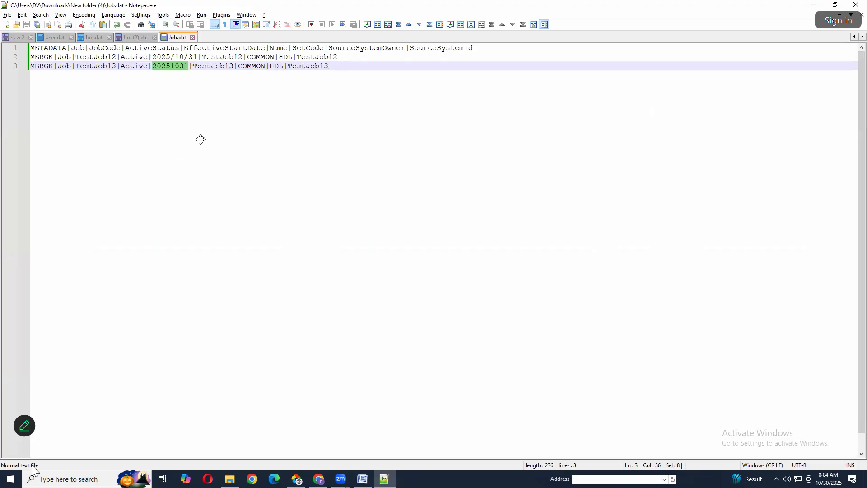
{"action": "key", "text": "alt+Tab"}
{"action": "left_click", "coordinate": [32, 150]}
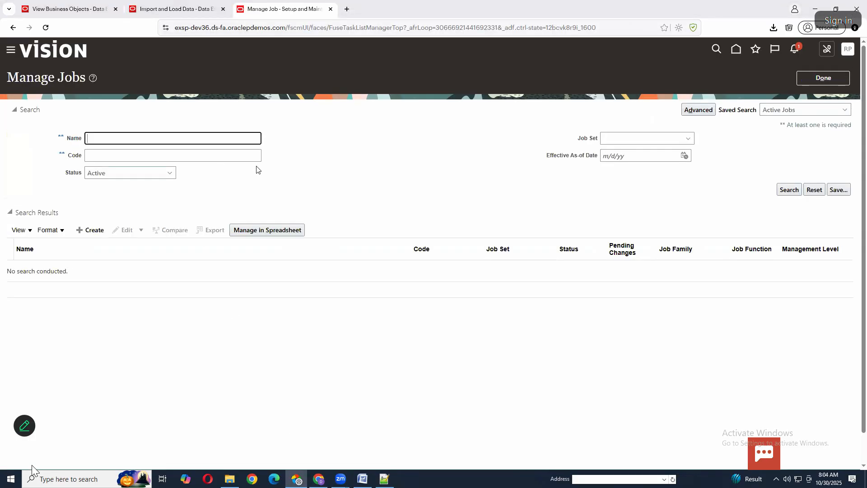
Search the active jobs for the name TestJob12
{"action": "type", "text": "tEST"}
{"action": "key", "text": "BackSpace"}
{"action": "key", "text": "BackSpace"}
{"action": "key", "text": "BackSpace"}
{"action": "type", "text": "TestJob12"}
{"action": "key", "text": "Return"}
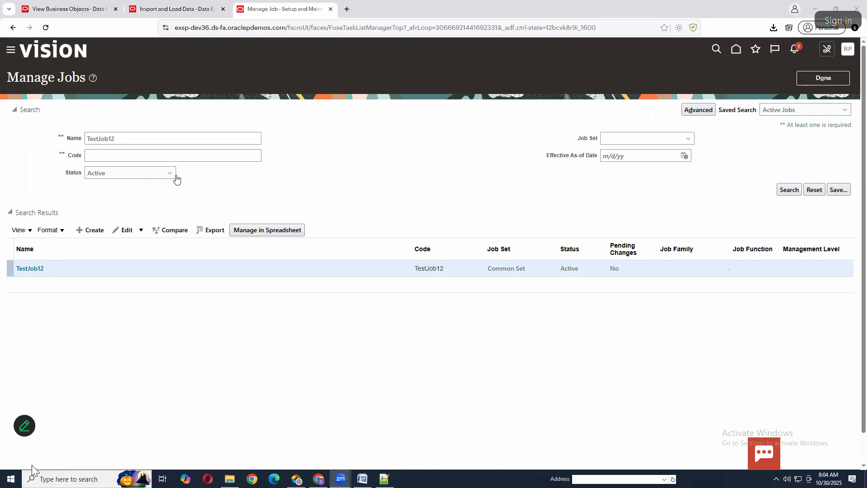
Switch to Job.dat in Notepad++ and highlight the SourceSystemId value TestJob12 on line 2
{"action": "key", "text": "alt+Tab"}
{"action": "key", "text": "Tab"}
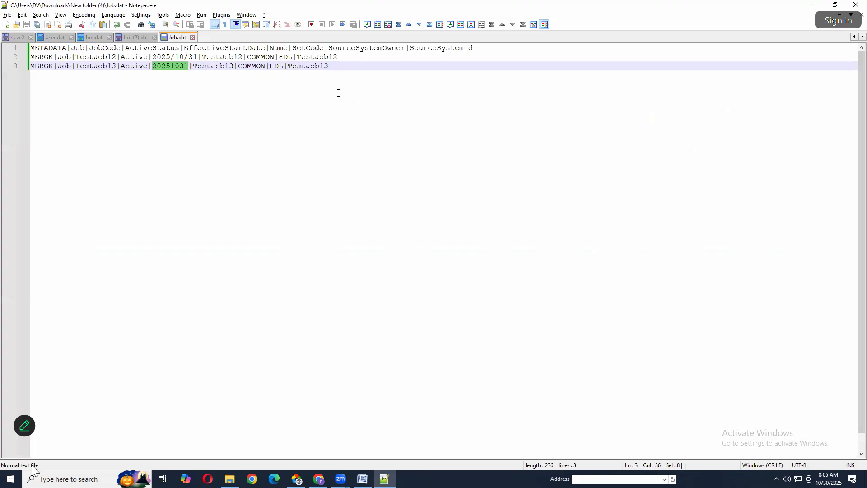
{"action": "double_click", "coordinate": [300, 56]}
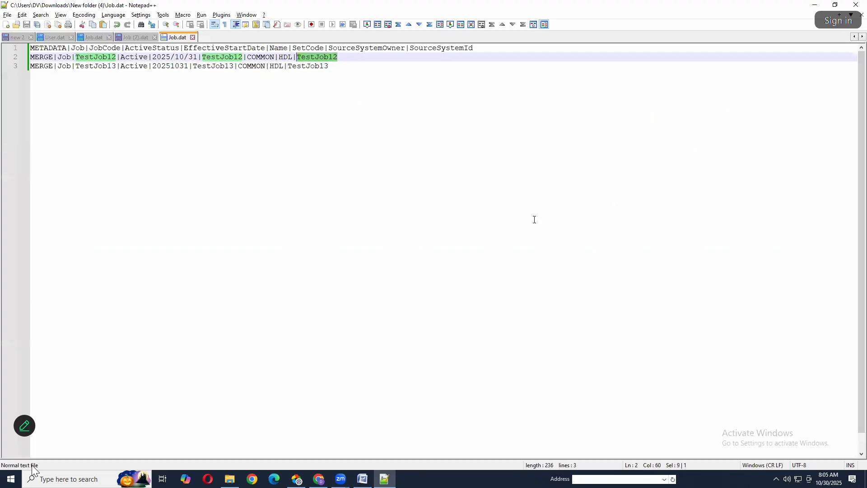
Return to Import and Load Data in the browser and go back from the JobImport13.zip messages to the data sets
{"action": "key", "text": "alt+Tab"}
{"action": "key", "text": "alt+Tab"}
{"action": "key", "text": "Tab"}
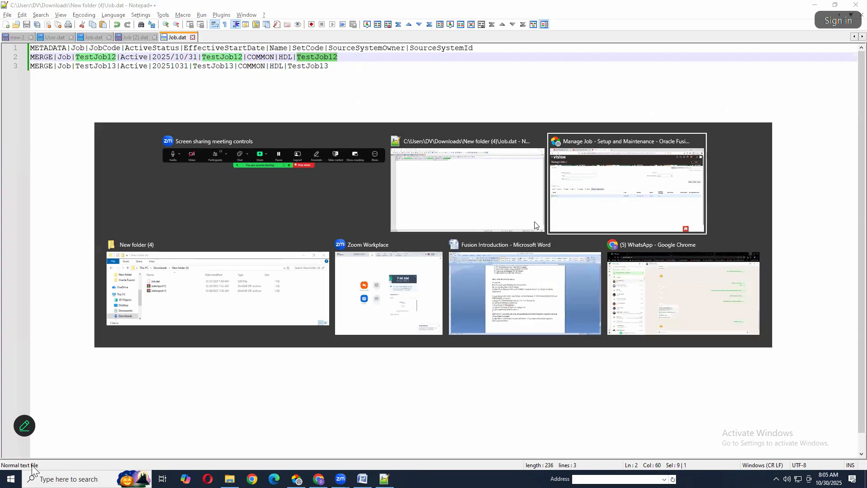
{"action": "left_click", "coordinate": [176, 9]}
{"action": "left_click", "coordinate": [13, 78]}
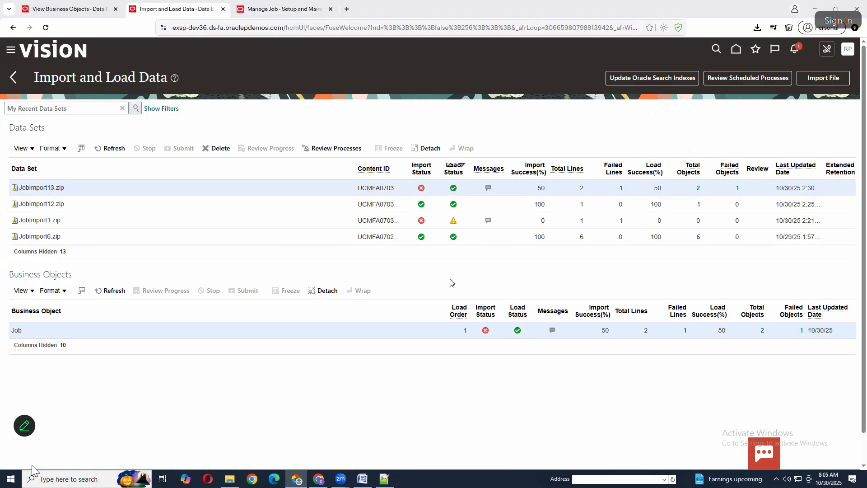
Review the TestJob12 line in Job.dat, highlighting its MERGE instruction and SourceSystemId value, and return to the browser
{"action": "key", "text": "alt+Tab"}
{"action": "key", "text": "alt+Tab"}
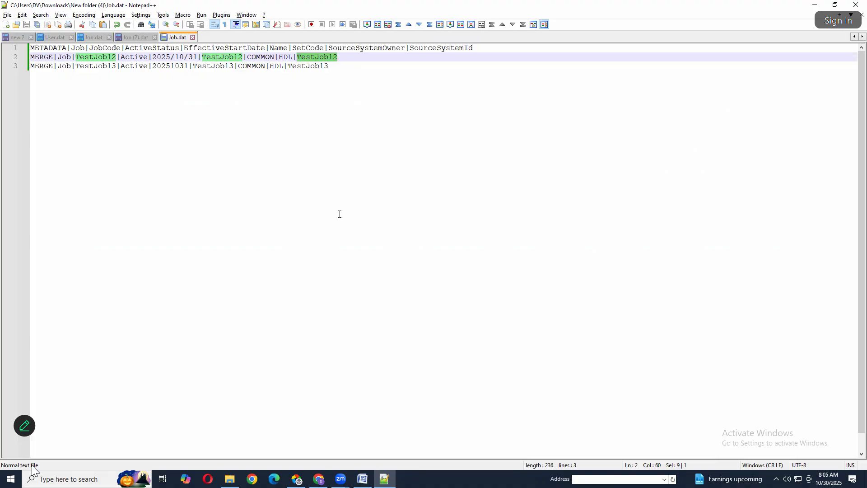
{"action": "left_click_drag", "start_coordinate": [345, 57], "coordinate": [21, 56]}
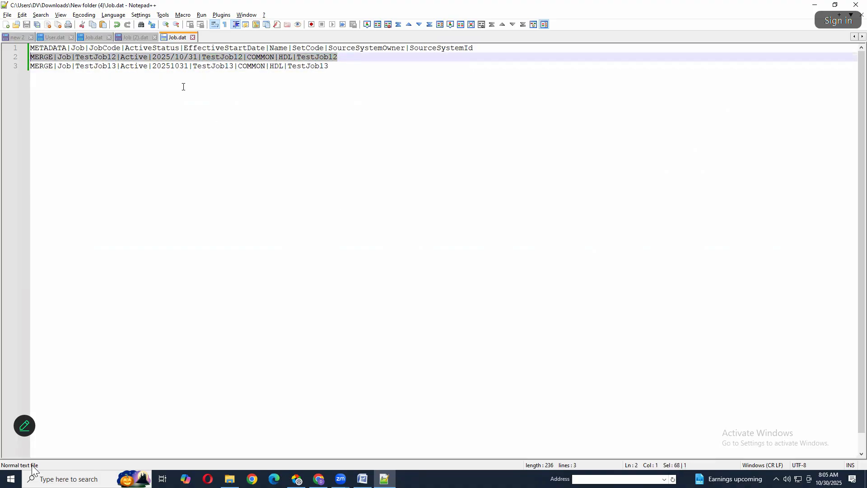
{"action": "double_click", "coordinate": [48, 59]}
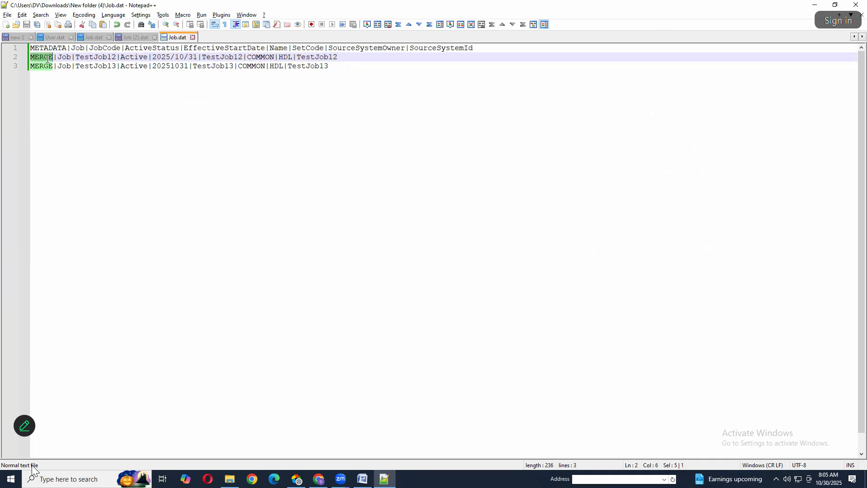
{"action": "double_click", "coordinate": [303, 58]}
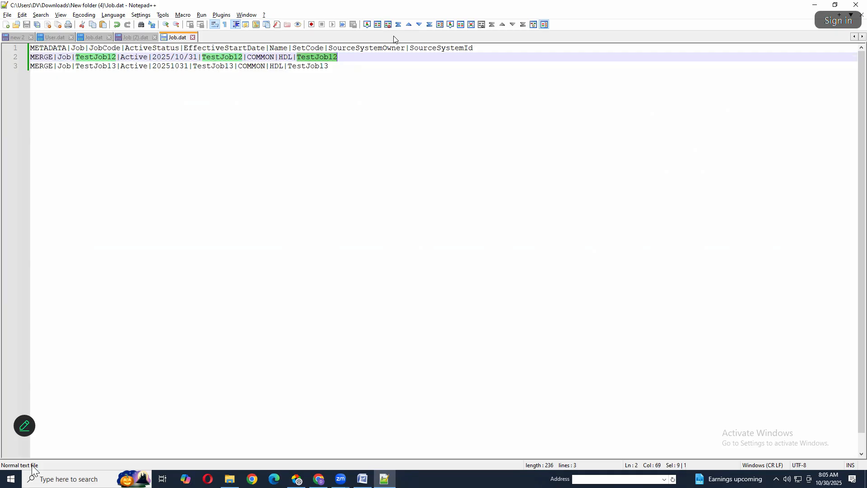
{"action": "key", "text": "alt+Tab"}
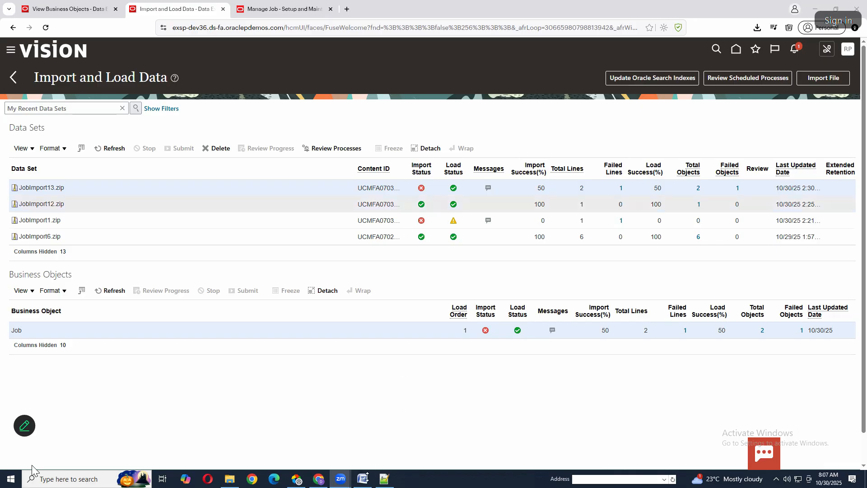
Switch to Notepad++ and select the MERGE instruction at the start of line 2 in Job.dat
{"action": "mouse_move", "coordinate": [364, 480]}
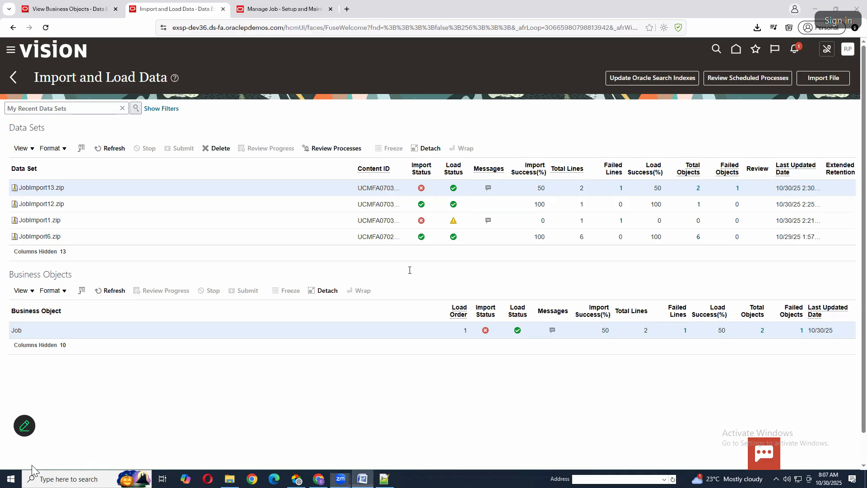
{"action": "key", "text": "alt+Tab"}
{"action": "key", "text": "alt+Tab"}
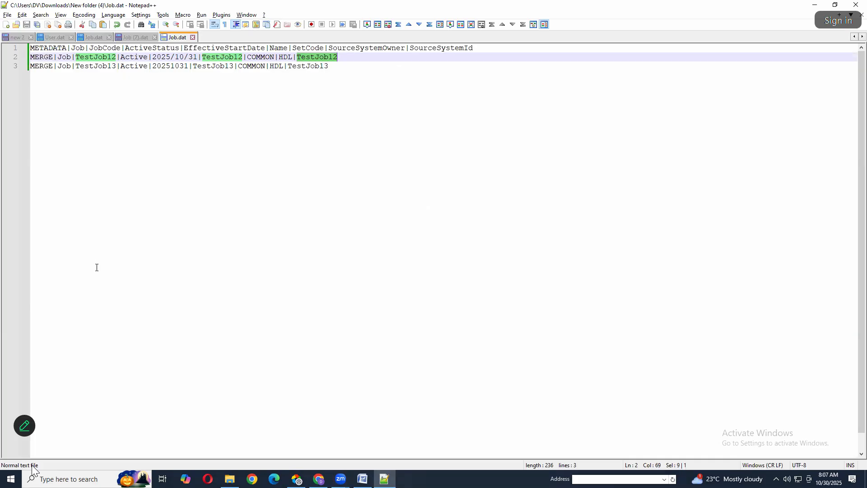
{"action": "key", "text": "Home"}
{"action": "key", "text": "ctrl+shift+Right"}
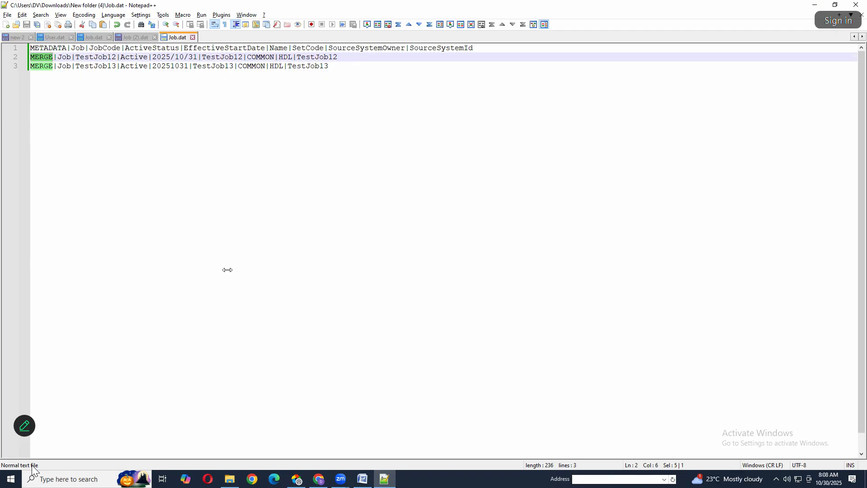
Switch to View Business Objects in the browser and filter the business objects by User
{"action": "left_click", "coordinate": [299, 480]}
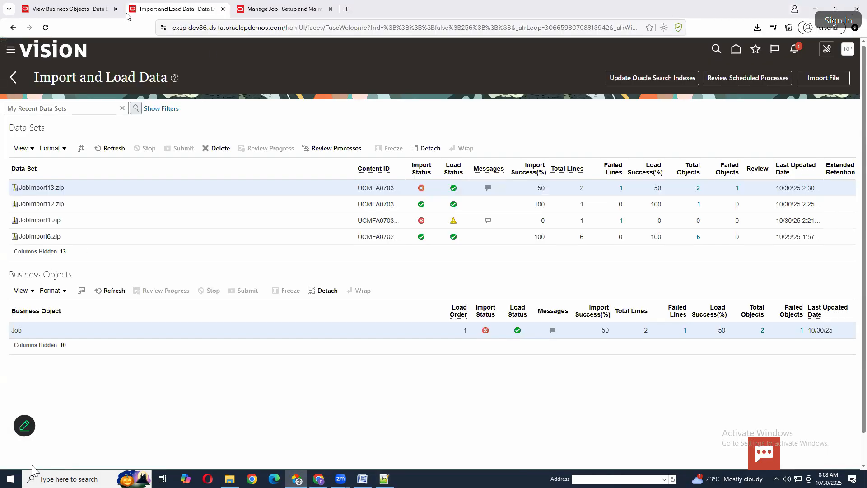
{"action": "left_click", "coordinate": [77, 8]}
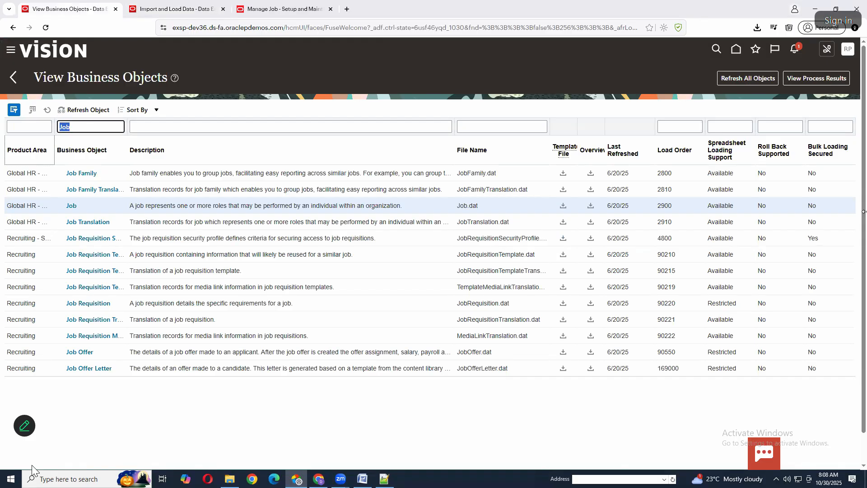
{"action": "type", "text": "User"}
{"action": "key", "text": "Return"}
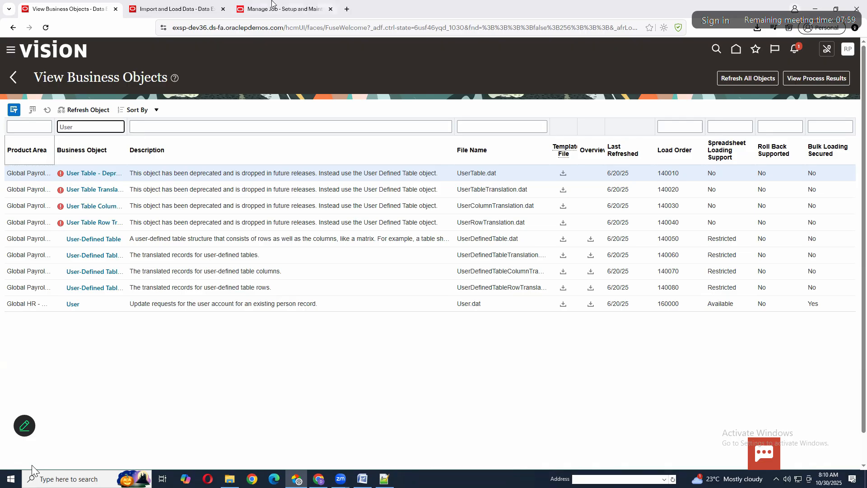
Return to Job.dat in Notepad++ and move the JobCode attribute in the METADATA line to directly after Name
{"action": "left_click", "coordinate": [205, 4]}
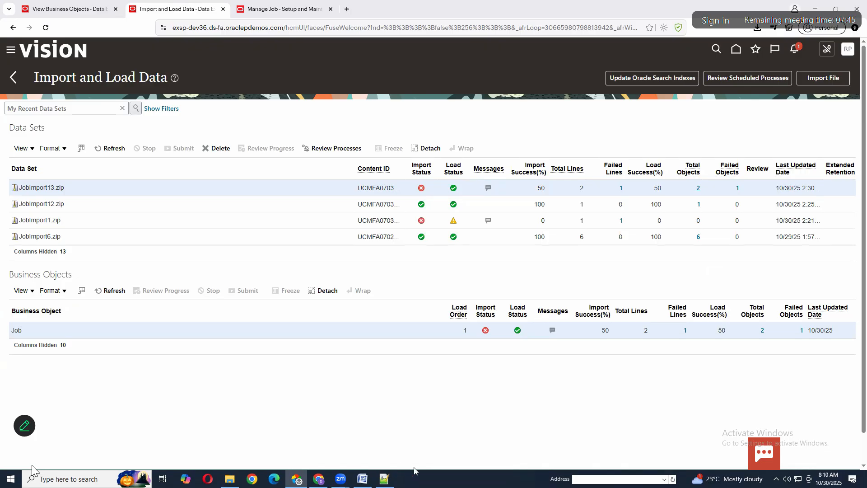
{"action": "left_click", "coordinate": [385, 478]}
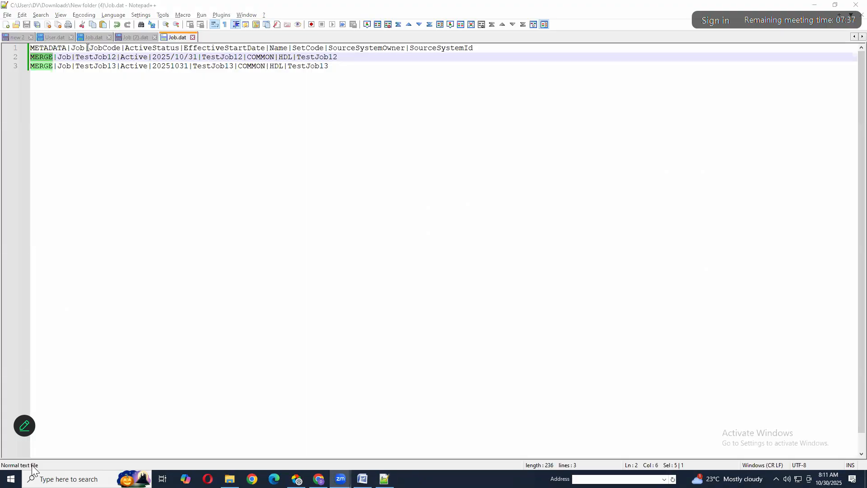
{"action": "left_click_drag", "start_coordinate": [87, 48], "coordinate": [124, 50]}
{"action": "key", "text": "ctrl+c"}
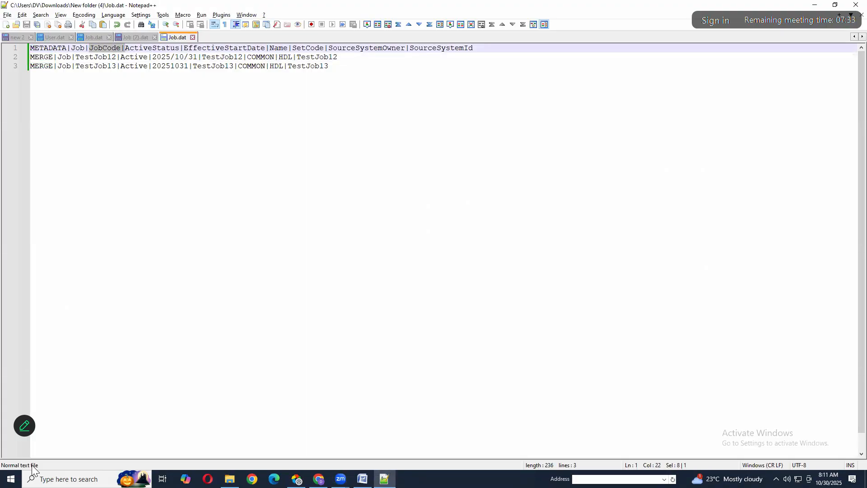
{"action": "key", "text": "Delete"}
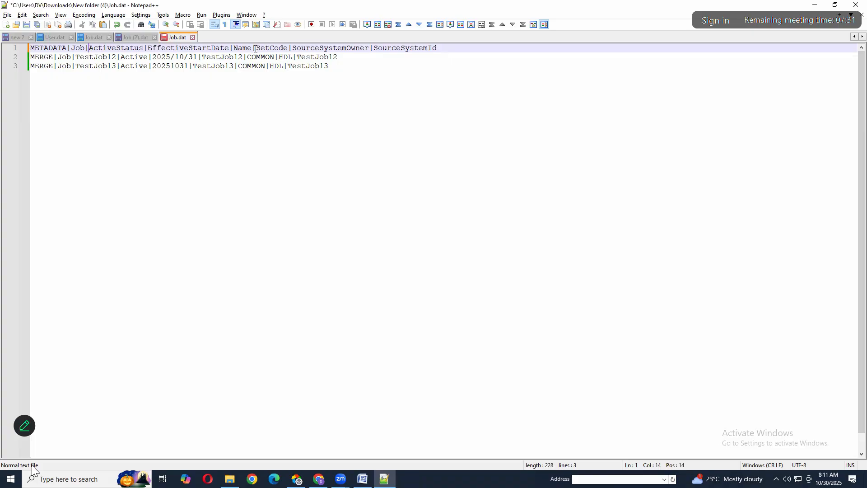
{"action": "left_click", "coordinate": [253, 49]}
{"action": "key", "text": "Right"}
{"action": "key", "text": "ctrl+v"}
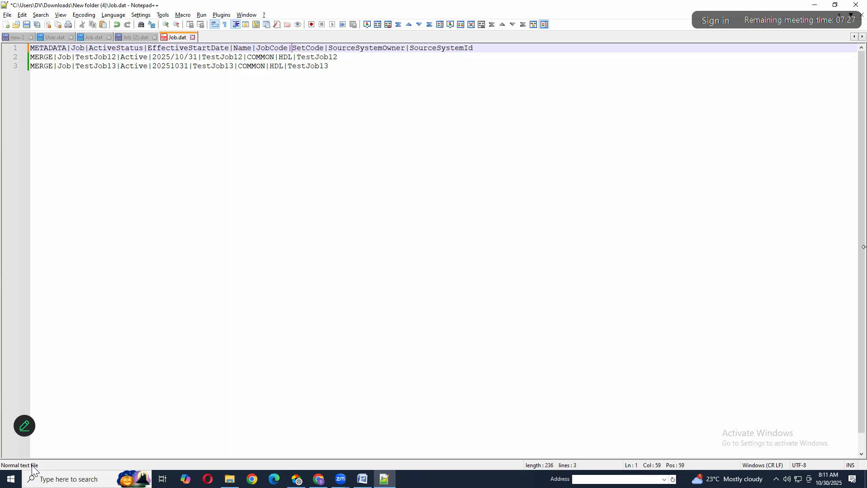
Cut the job code values TestJob12 and TestJob13 with their delimiters from before Active in both MERGE lines
{"action": "left_click", "coordinate": [75, 57]}
{"action": "key", "text": "Down"}
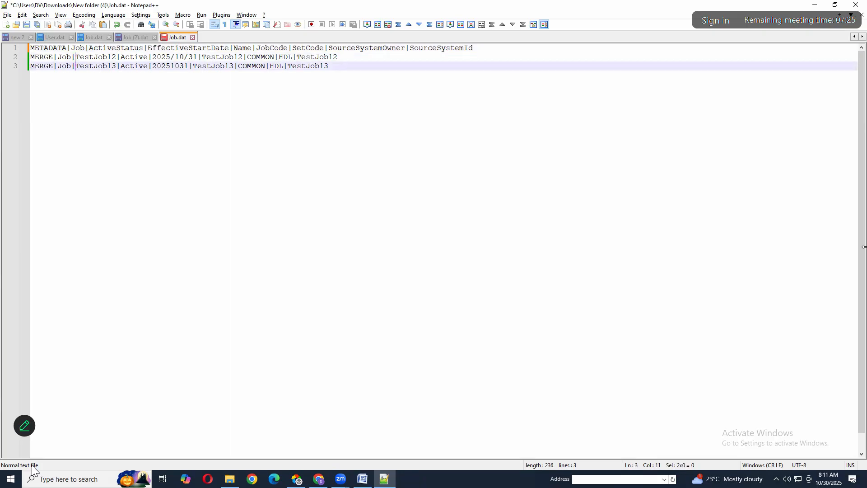
{"action": "key", "text": "shift+alt+Right"}
{"action": "key", "text": "shift+alt+Right"}
{"action": "key", "text": "shift+alt+Right"}
{"action": "key", "text": "shift+alt+Right"}
{"action": "key", "text": "shift+alt+Right"}
{"action": "key", "text": "shift+alt+Right"}
{"action": "key", "text": "shift+alt+Right"}
{"action": "key", "text": "shift+alt+Right"}
{"action": "key", "text": "shift+alt+Right"}
{"action": "key", "text": "shift+alt+Right"}
{"action": "key", "text": "ctrl+c"}
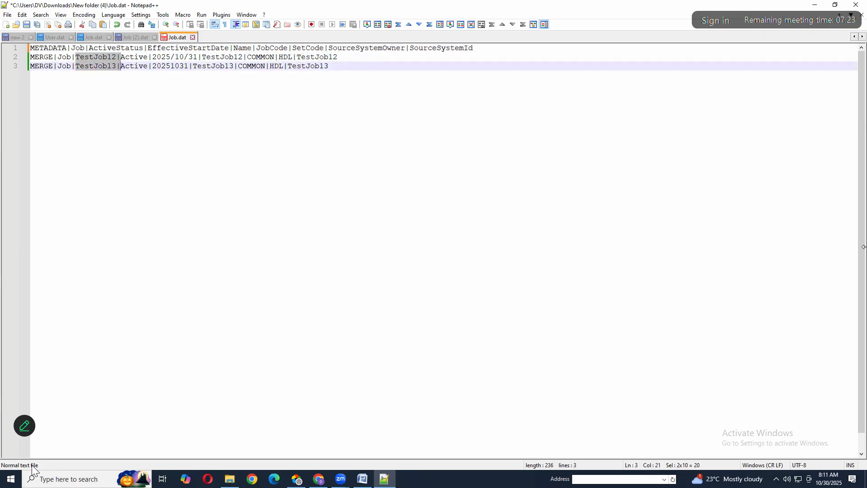
{"action": "key", "text": "Delete"}
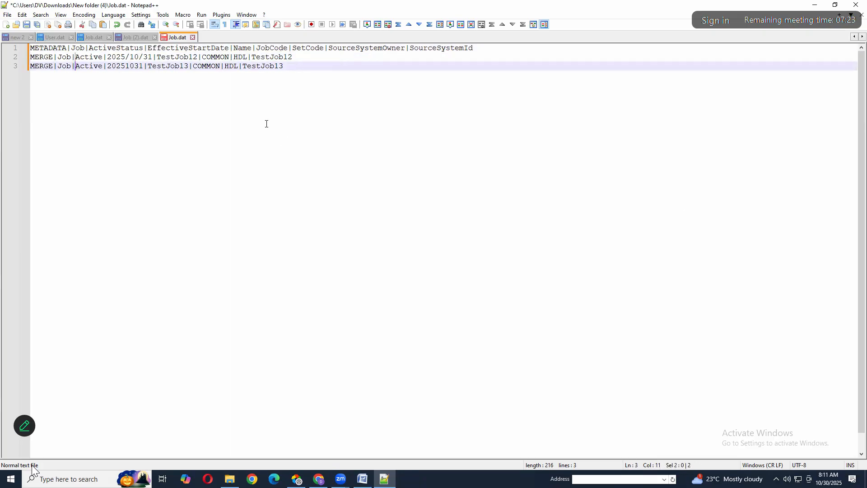
Paste the cut job codes after the name values in both MERGE lines and remove the extra spaces on line 3
{"action": "left_click", "coordinate": [202, 57]}
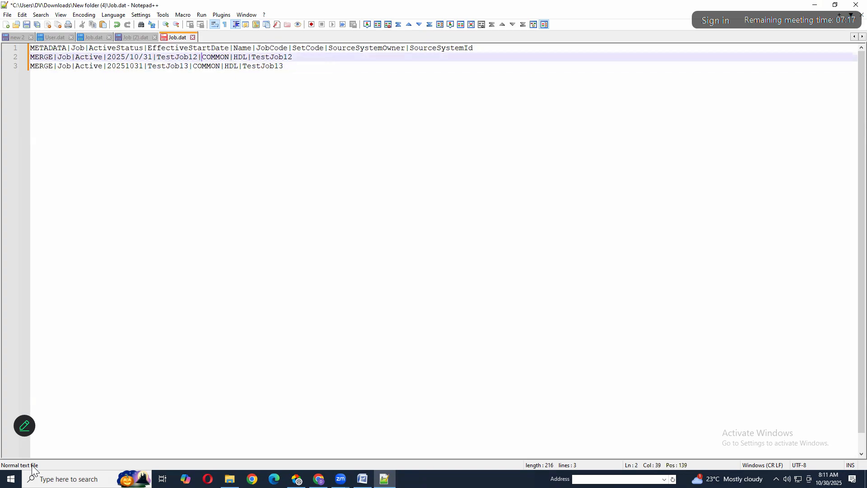
{"action": "left_click", "coordinate": [192, 66]}
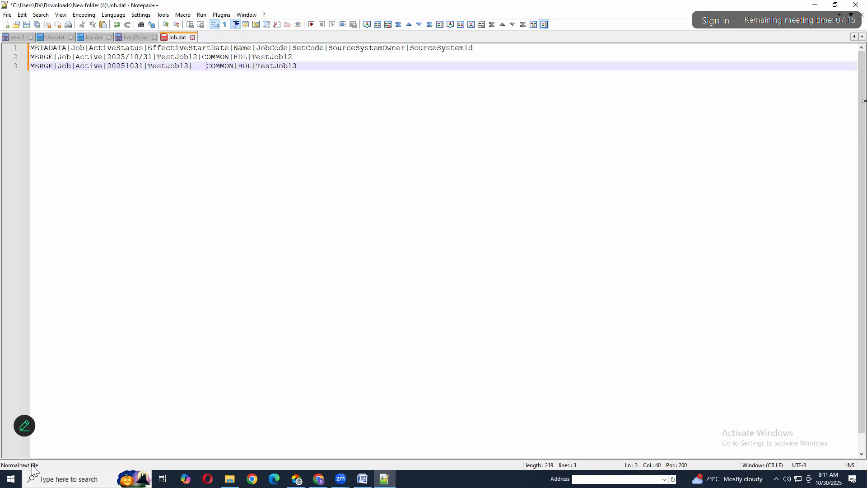
{"action": "key", "text": "BackSpace"}
{"action": "key", "text": "Up"}
{"action": "key", "text": "alt+shift+Down"}
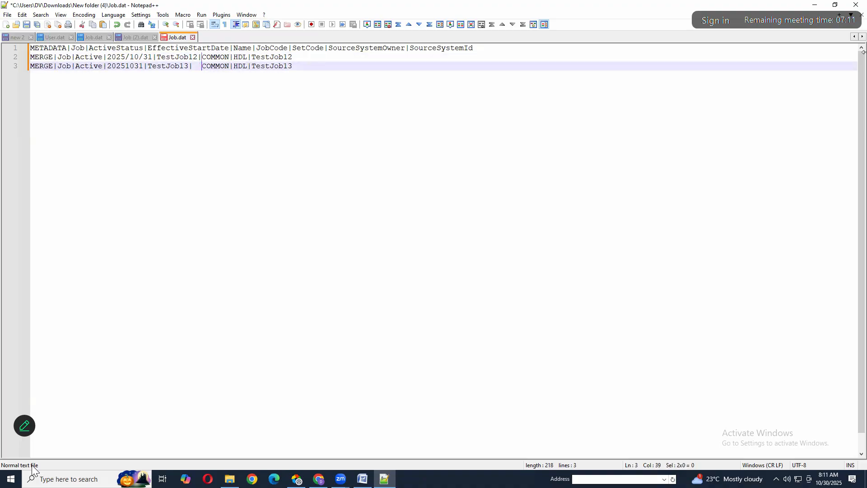
{"action": "key", "text": "ctrl+v"}
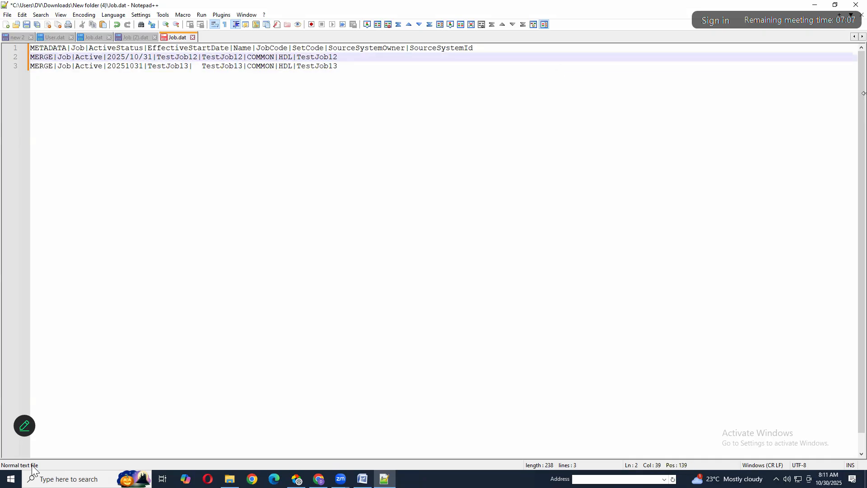
{"action": "key", "text": "Down"}
{"action": "key", "text": "BackSpace"}
{"action": "key", "text": "BackSpace"}
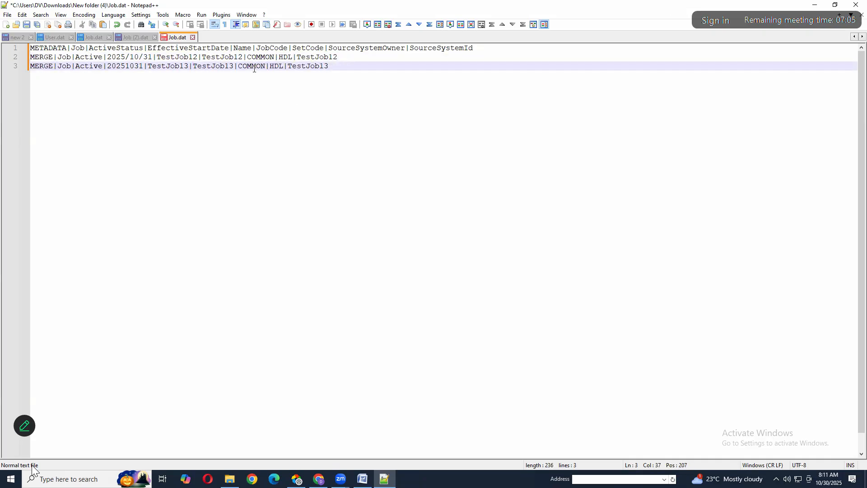
Check the JobCode and Name attributes in the METADATA line and save Job.dat
{"action": "double_click", "coordinate": [267, 48]}
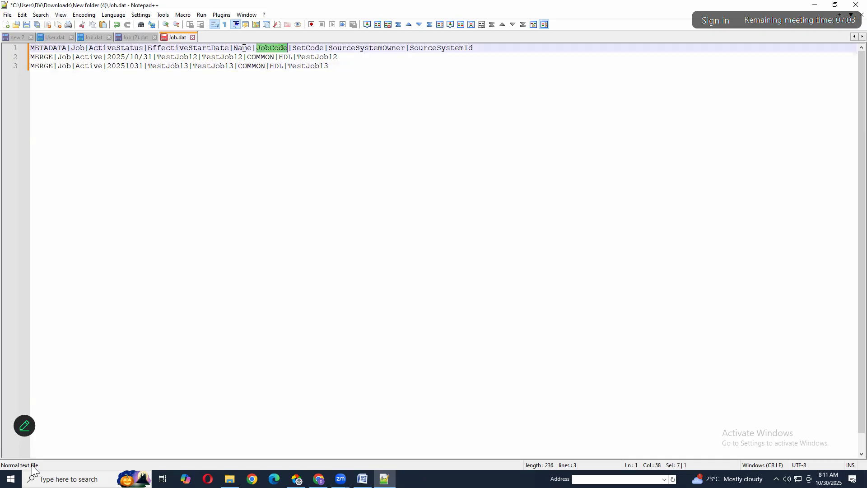
{"action": "double_click", "coordinate": [245, 48]}
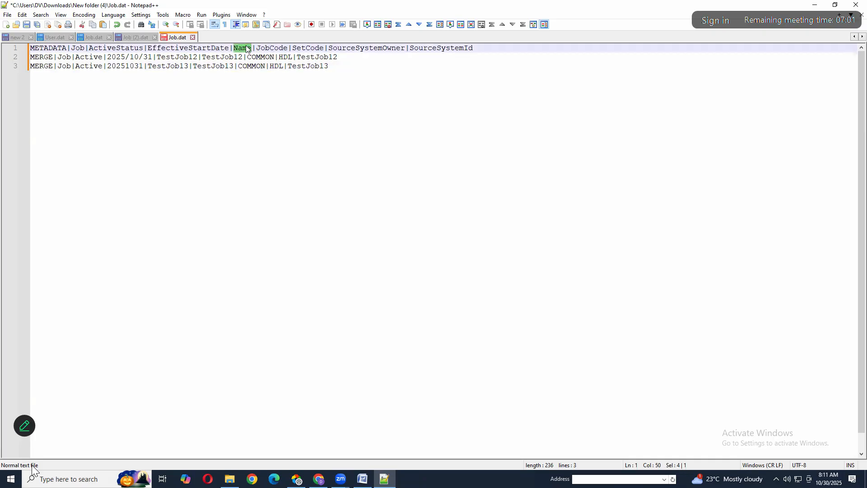
{"action": "key", "text": "ctrl+End"}
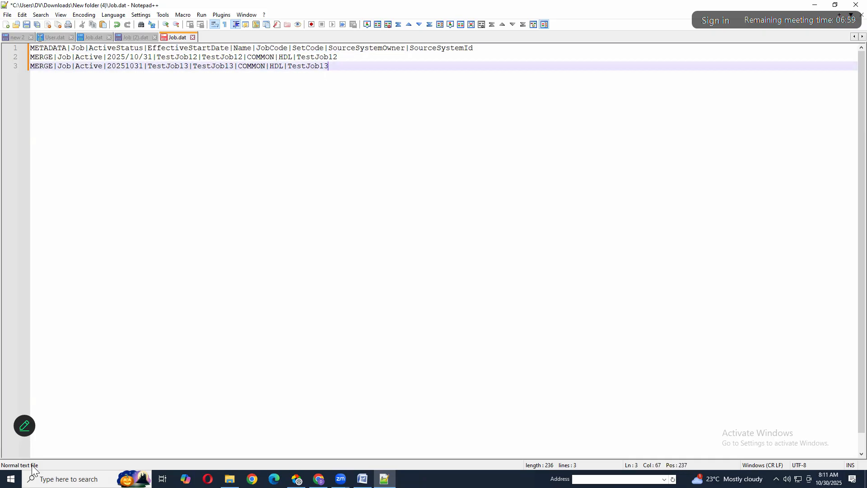
{"action": "key", "text": "ctrl+a"}
{"action": "key", "text": "ctrl+End"}
{"action": "key", "text": "ctrl+s"}
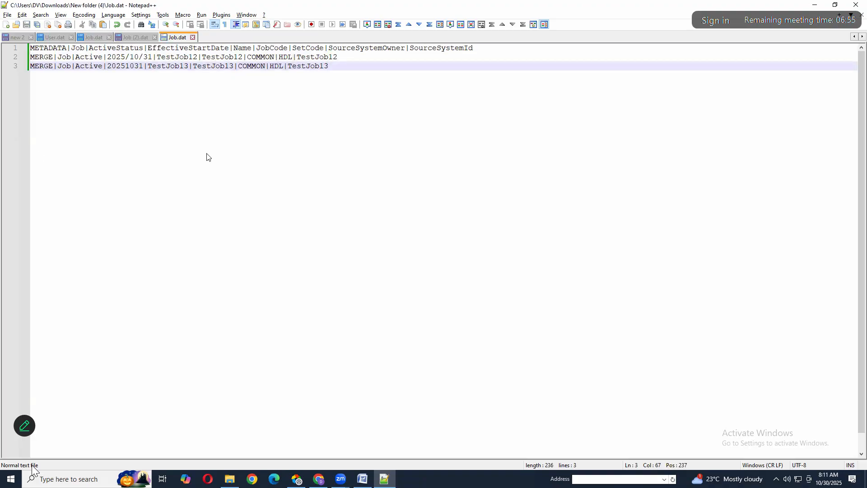
{"action": "key", "text": "alt+Tab"}
{"action": "key", "text": "alt+Tab"}
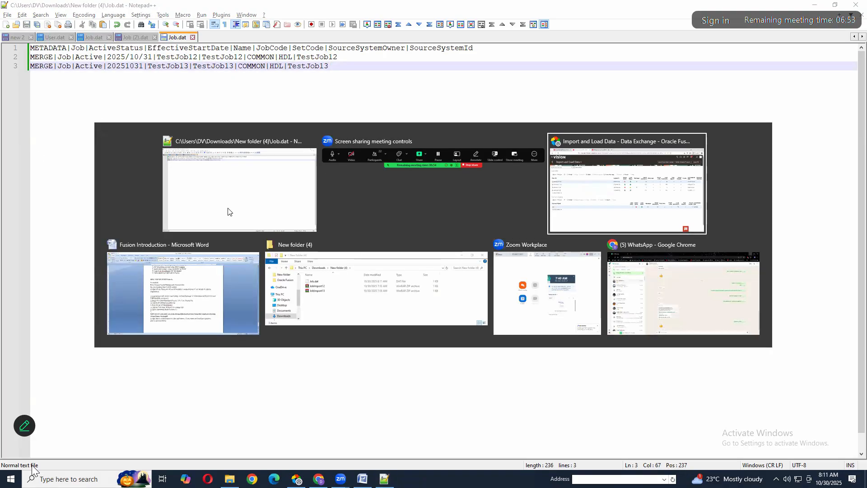
{"action": "key", "text": "alt+Tab"}
{"action": "key", "text": "alt+Tab"}
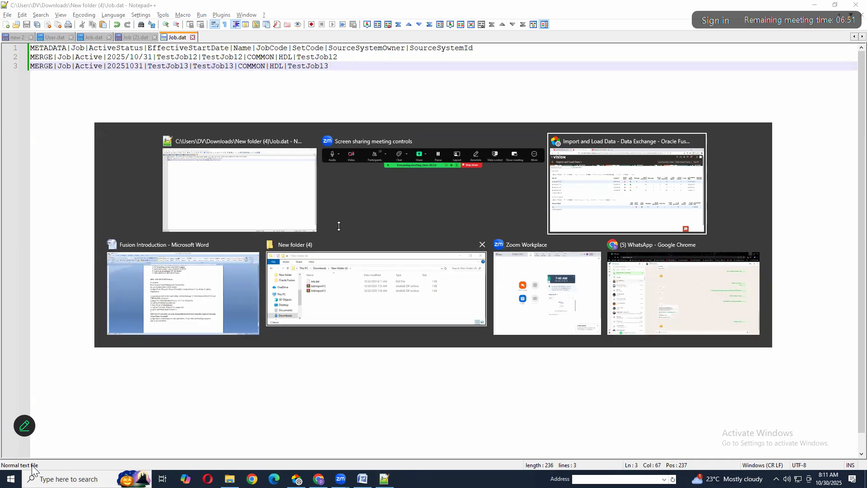
{"action": "key", "text": "alt"}
{"action": "right_click", "coordinate": [298, 182]}
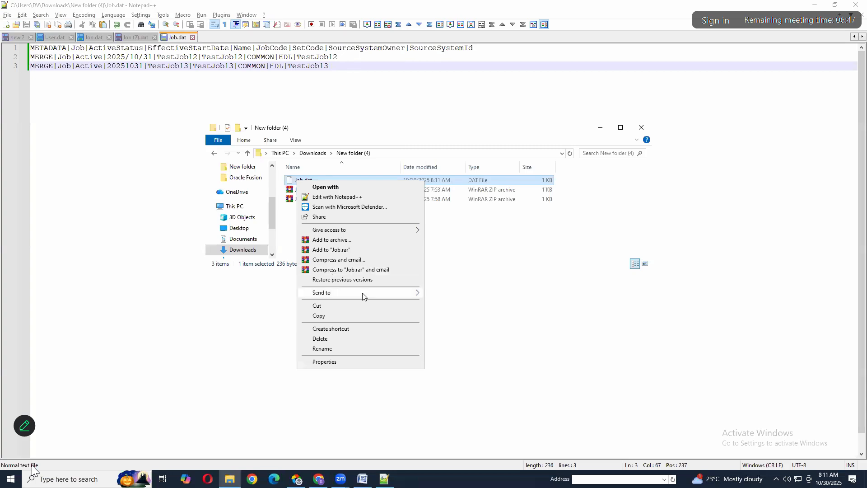
{"action": "mouse_move", "coordinate": [368, 293]}
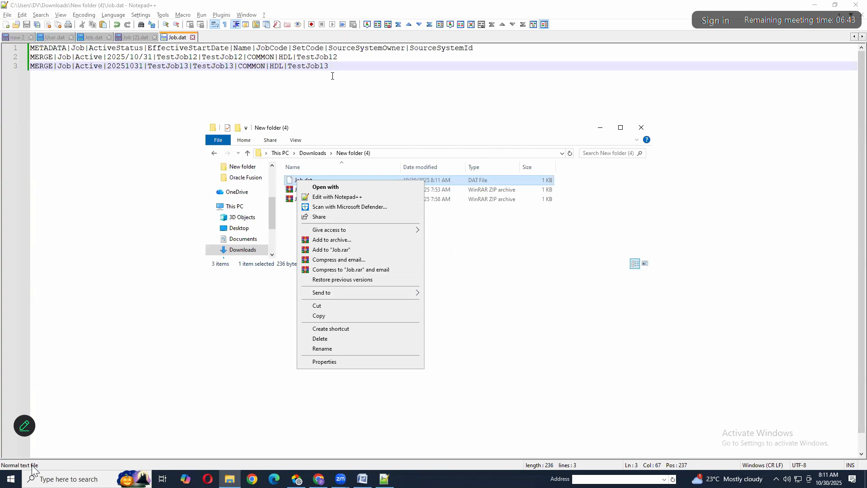
{"action": "left_click", "coordinate": [232, 86]}
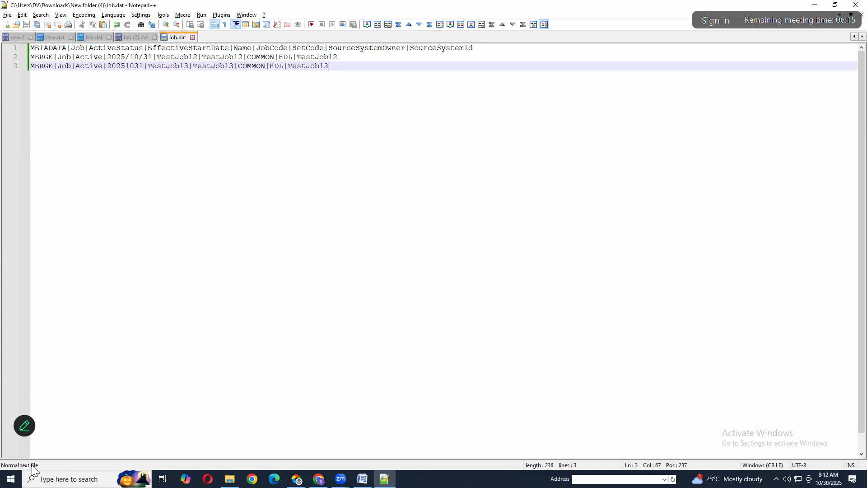
Review the METADATA attribute line in Job.dat against the two MERGE data lines below it
{"action": "left_click_drag", "start_coordinate": [474, 49], "coordinate": [29, 48]}
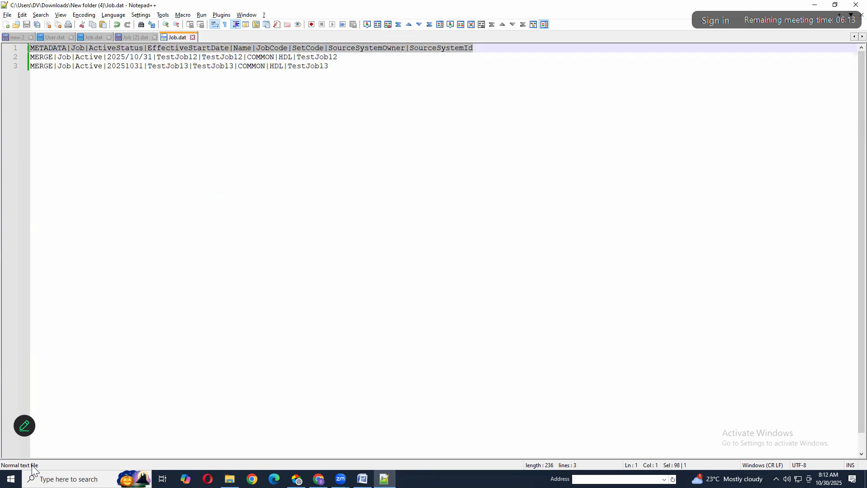
{"action": "double_click", "coordinate": [45, 53]}
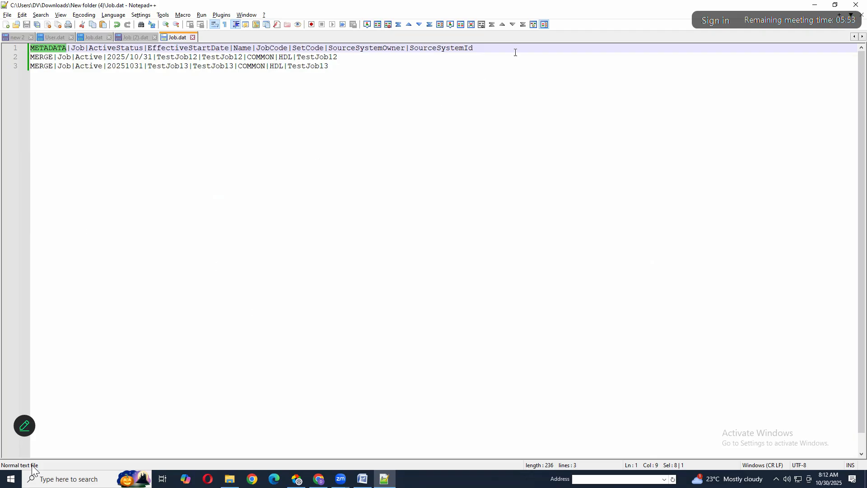
{"action": "left_click_drag", "start_coordinate": [501, 49], "coordinate": [2, 48]}
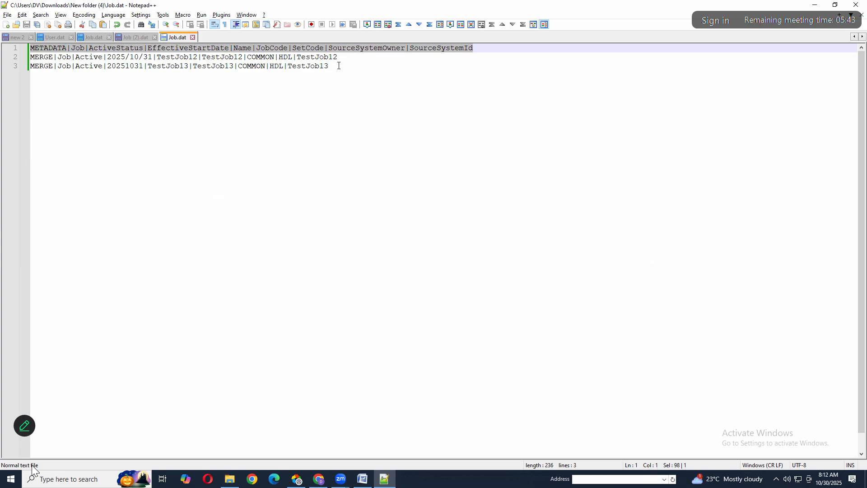
{"action": "left_click_drag", "start_coordinate": [329, 66], "coordinate": [26, 58]}
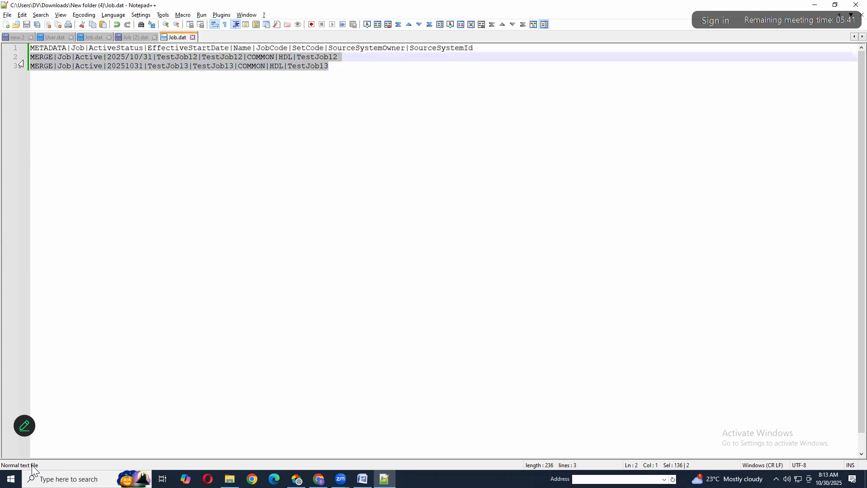
{"action": "left_click_drag", "start_coordinate": [484, 49], "coordinate": [30, 46]}
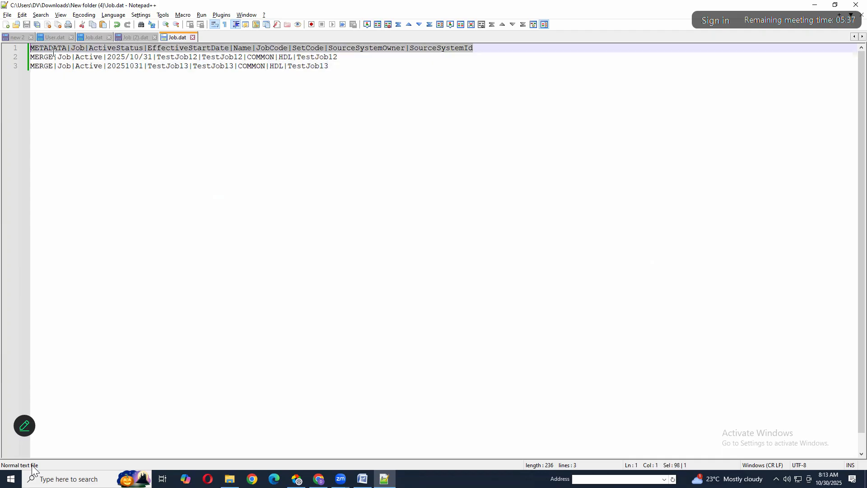